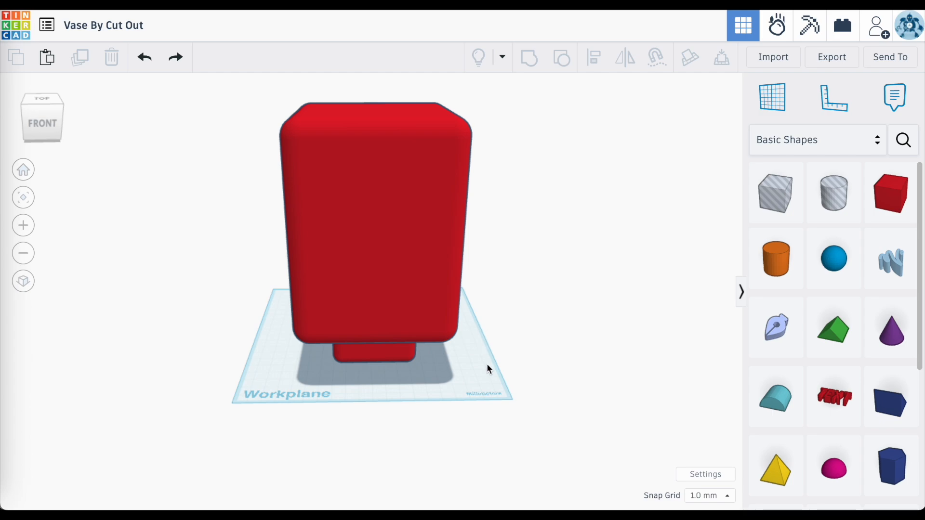
- Examine the large upper box and small base box from several angles, checking their dimensions, rounded edges and shape settings
{"action": "right_click_drag", "start_coordinate": [488, 367], "coordinate": [486, 331]}
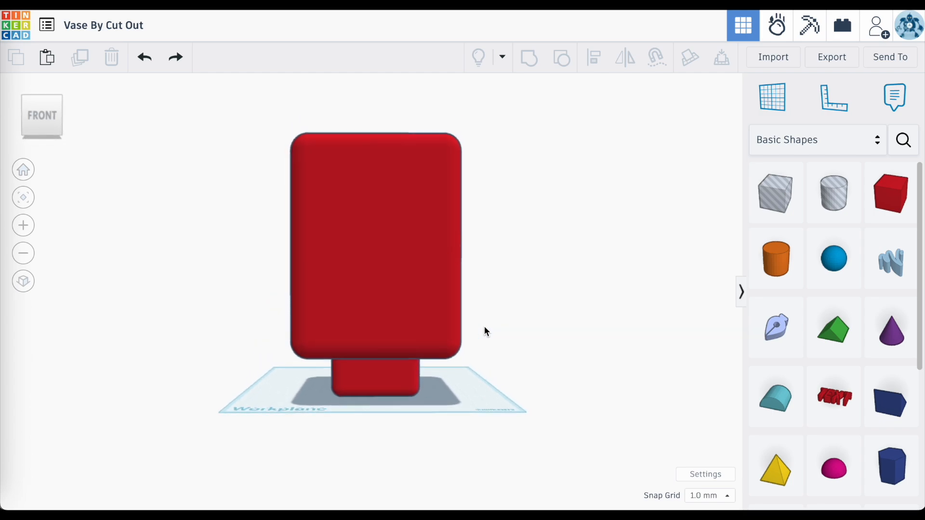
{"action": "left_click", "coordinate": [390, 381]}
{"action": "left_click", "coordinate": [384, 233]}
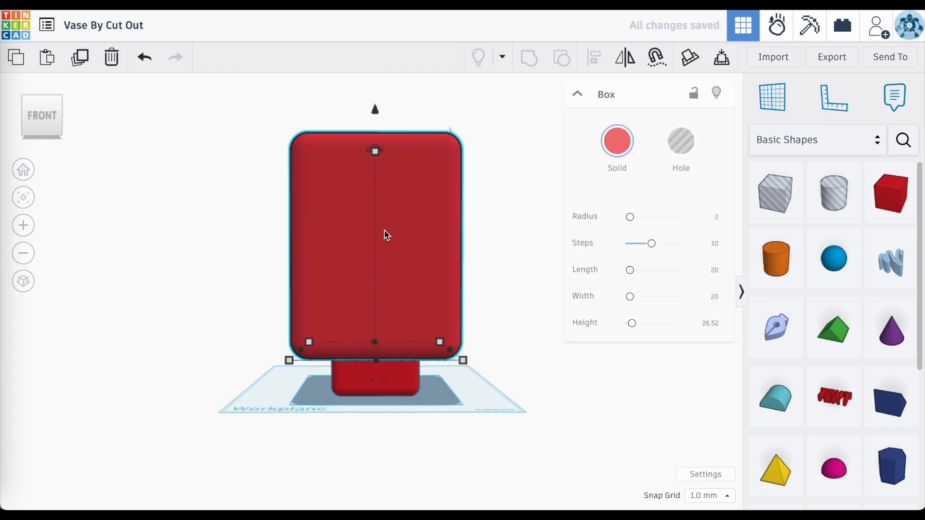
{"action": "right_click_drag", "start_coordinate": [384, 233], "coordinate": [473, 172]}
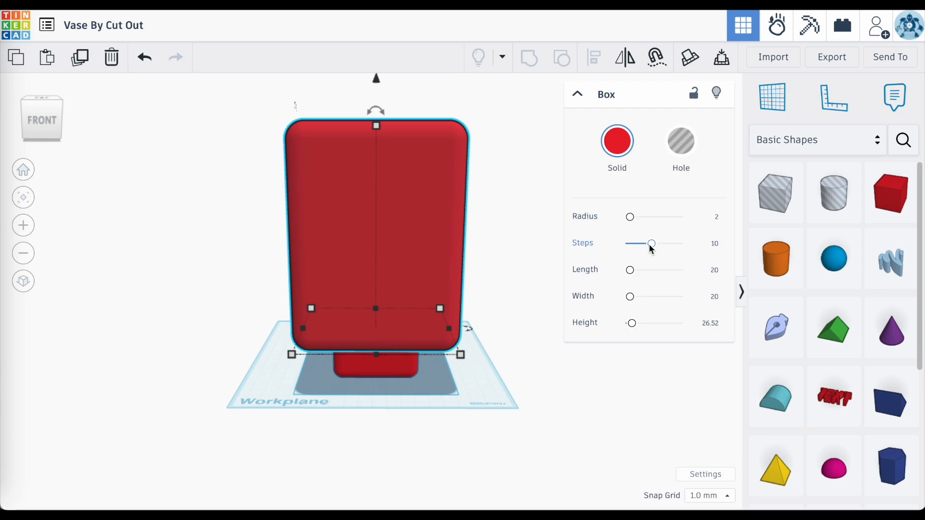
{"action": "right_click_drag", "start_coordinate": [521, 303], "coordinate": [327, 149]}
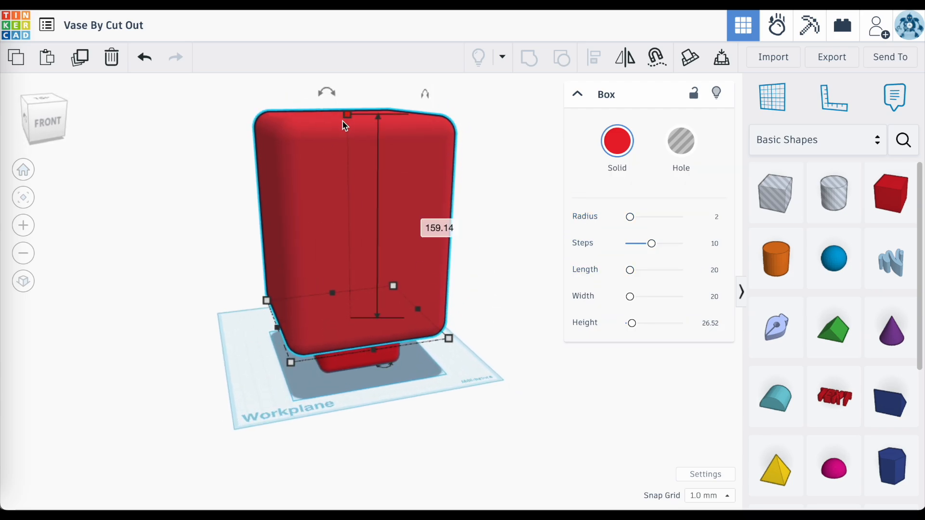
{"action": "scroll", "coordinate": [345, 126], "scroll_direction": "up", "scroll_amount": 2}
{"action": "scroll", "coordinate": [364, 425], "scroll_direction": "up", "scroll_amount": 4}
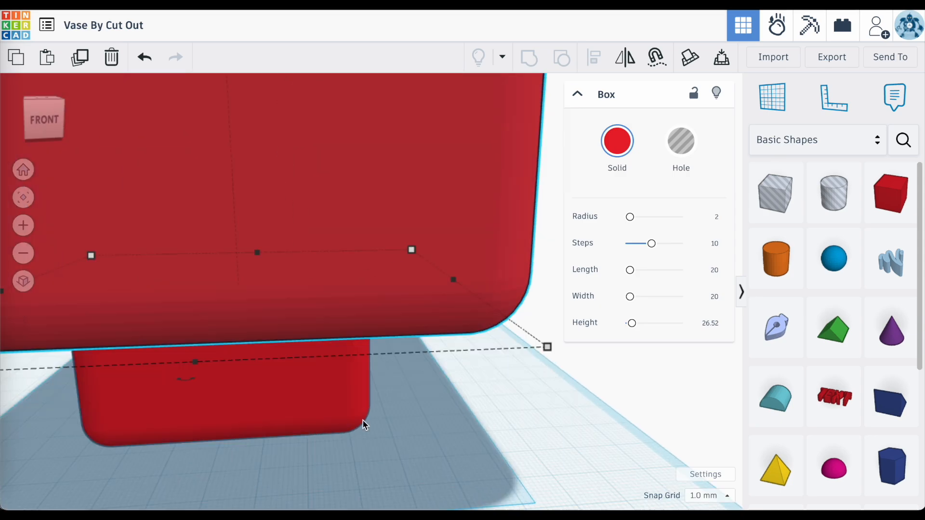
{"action": "scroll", "coordinate": [363, 420], "scroll_direction": "up", "scroll_amount": 3}
{"action": "scroll", "coordinate": [362, 420], "scroll_direction": "down", "scroll_amount": 4}
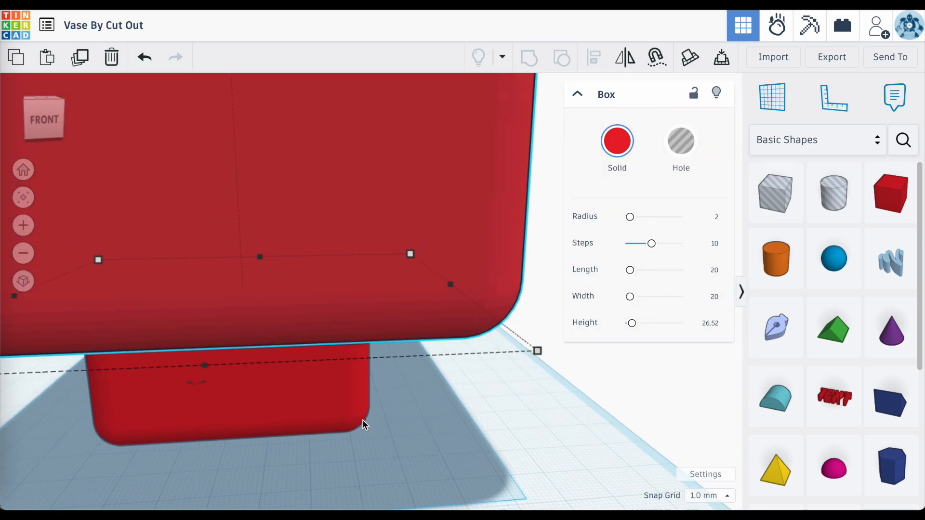
{"action": "scroll", "coordinate": [363, 421], "scroll_direction": "down", "scroll_amount": 1}
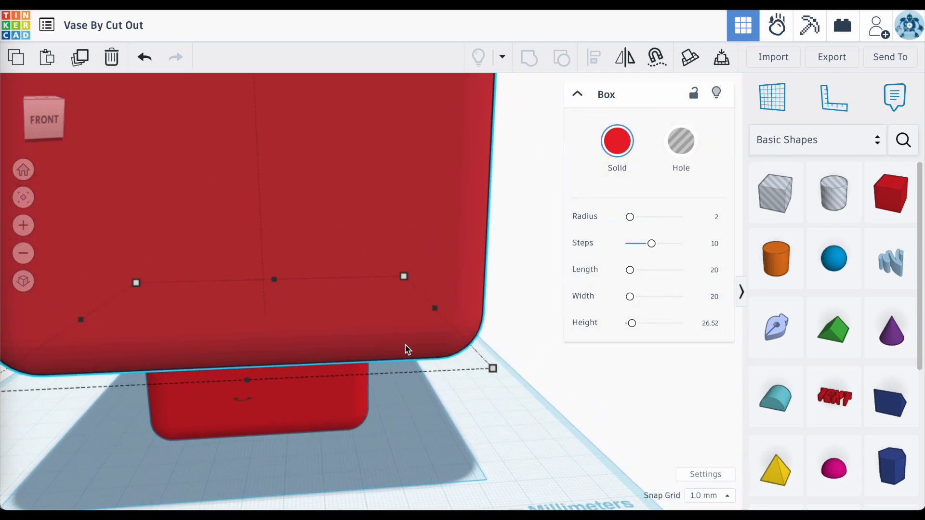
{"action": "scroll", "coordinate": [406, 350], "scroll_direction": "down", "scroll_amount": 5}
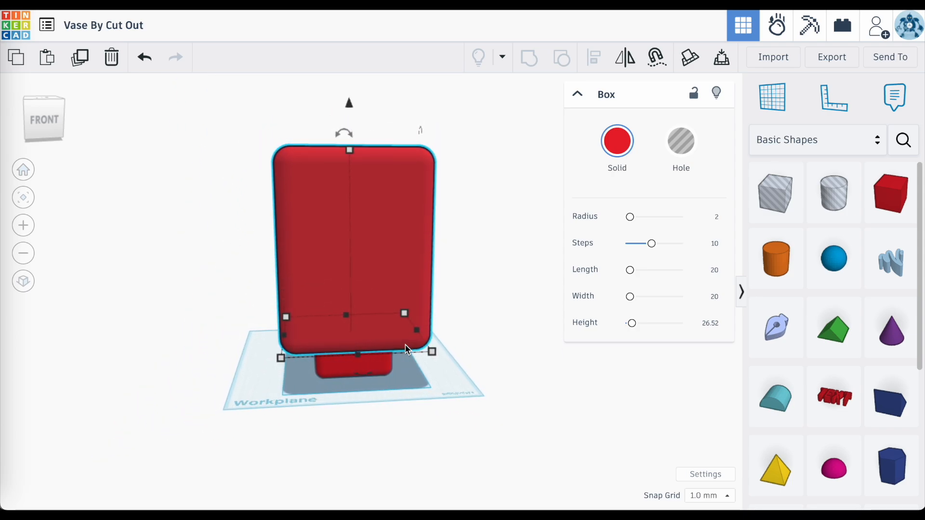
{"action": "scroll", "coordinate": [381, 375], "scroll_direction": "up", "scroll_amount": 5}
{"action": "left_click", "coordinate": [385, 374]}
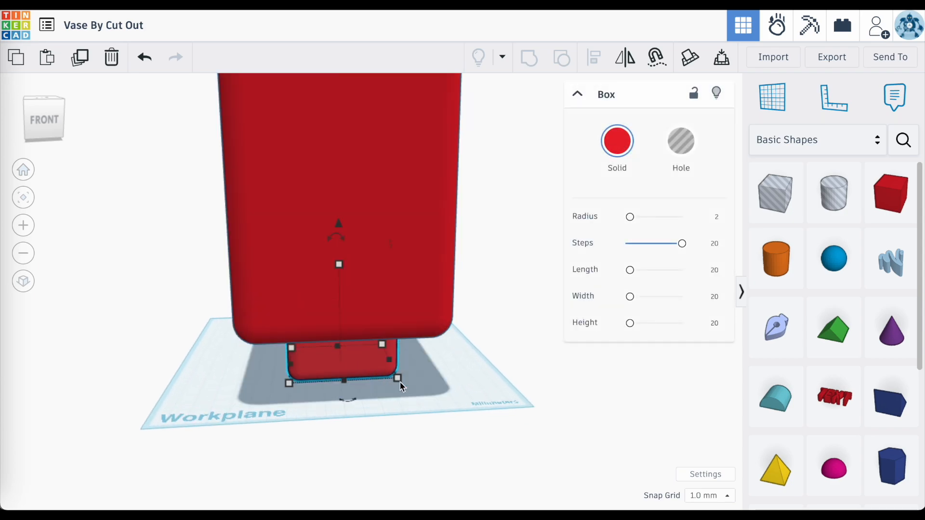
{"action": "scroll", "coordinate": [400, 386], "scroll_direction": "down", "scroll_amount": 4}
{"action": "left_click", "coordinate": [384, 219]}
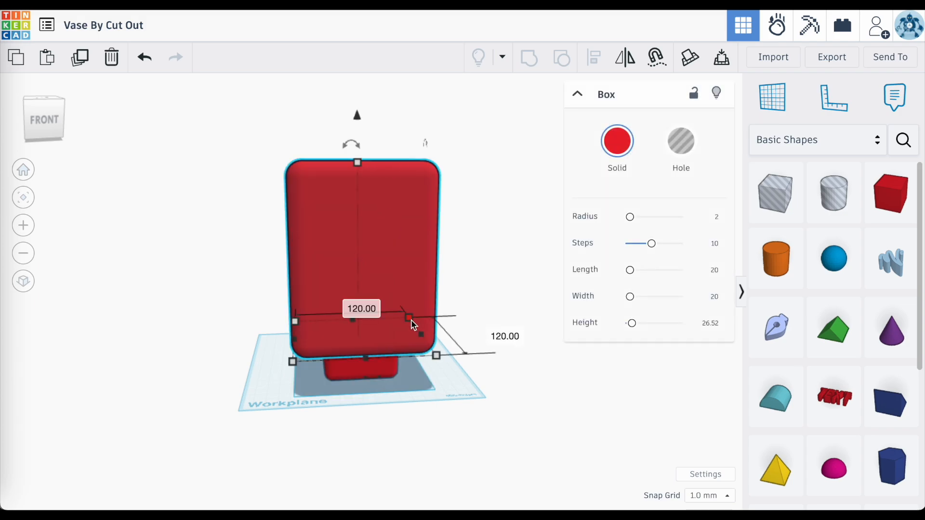
{"action": "left_click", "coordinate": [458, 219]}
{"action": "left_click", "coordinate": [384, 200]}
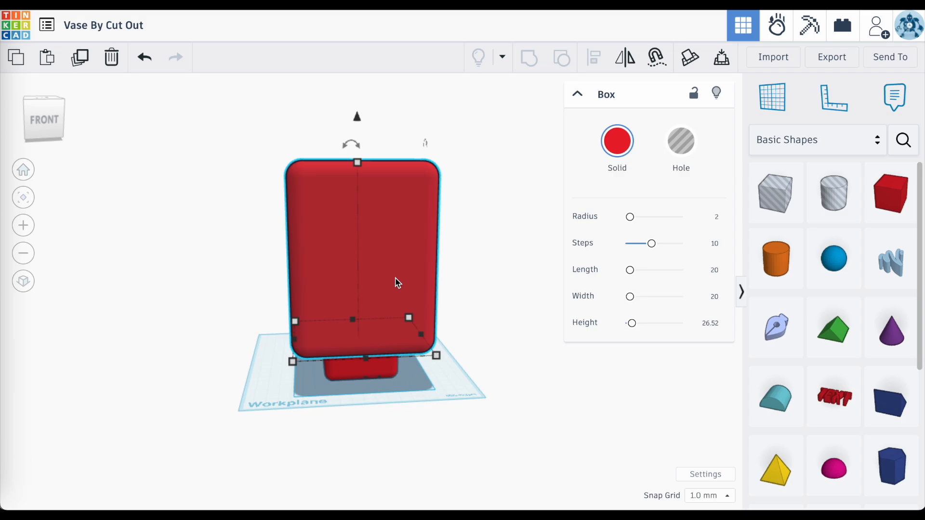
- Place a Sketch shape on the front face of the large box and finish the sketch without drawing anything
{"action": "left_click", "coordinate": [311, 435]}
{"action": "scroll", "coordinate": [310, 435], "scroll_direction": "up", "scroll_amount": 2}
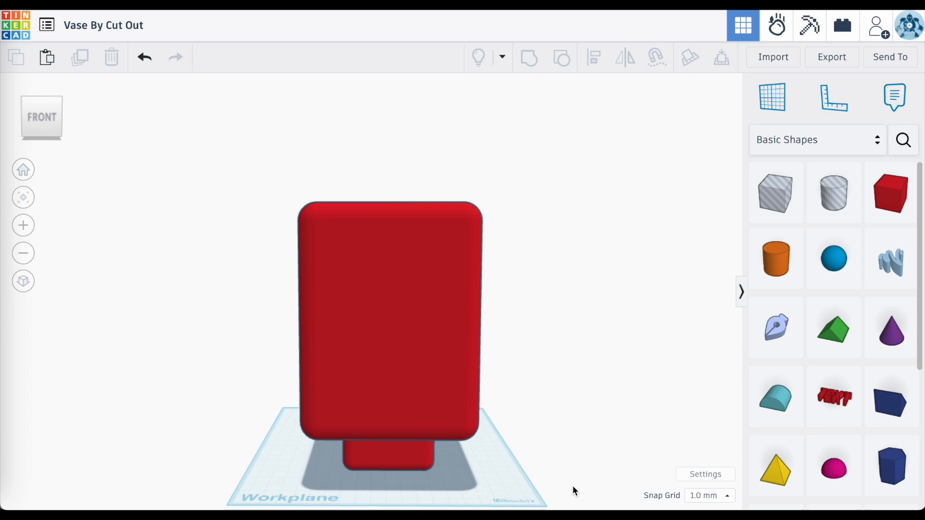
{"action": "left_click", "coordinate": [783, 336]}
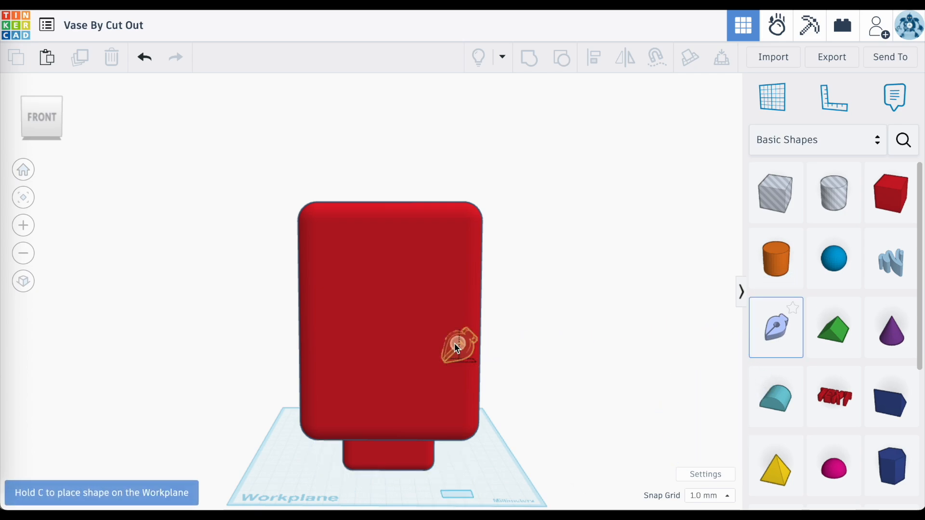
{"action": "left_click", "coordinate": [374, 359]}
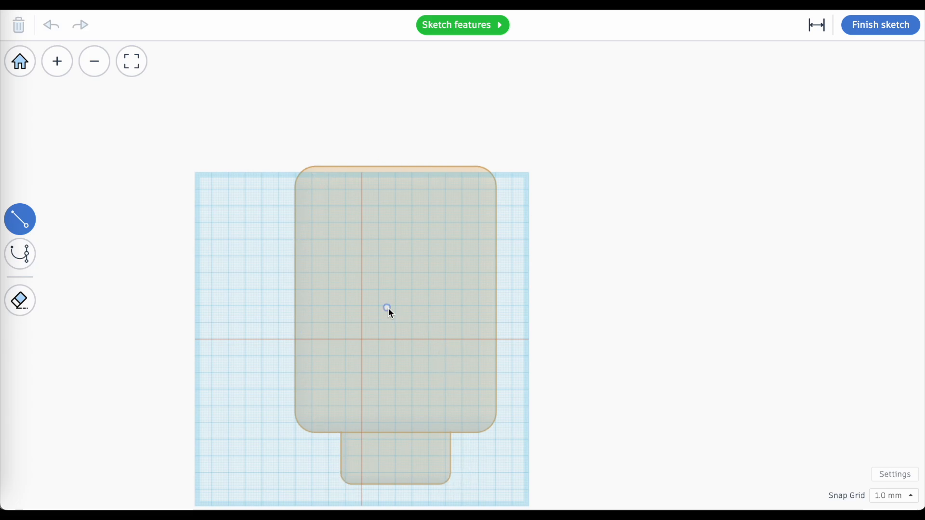
{"action": "scroll", "coordinate": [388, 307], "scroll_direction": "up", "scroll_amount": 2}
{"action": "scroll", "coordinate": [388, 308], "scroll_direction": "down", "scroll_amount": 3}
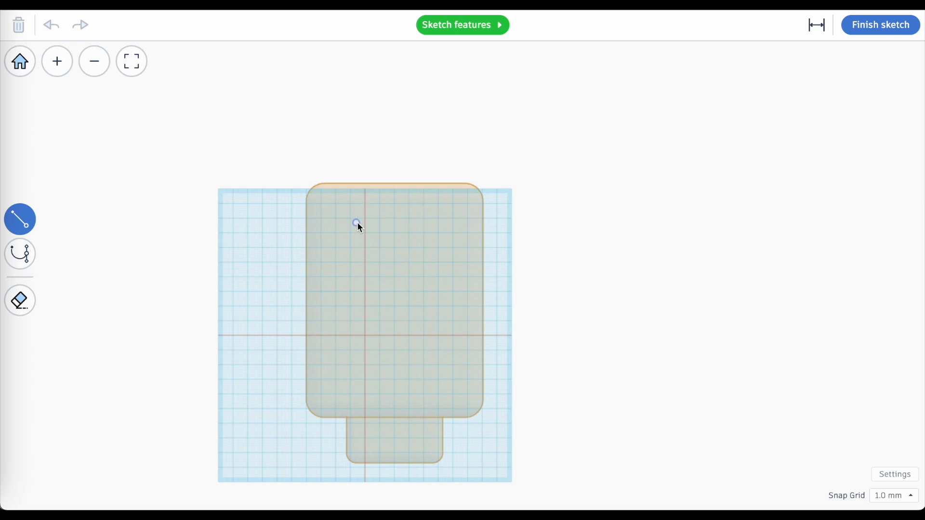
{"action": "scroll", "coordinate": [357, 222], "scroll_direction": "up", "scroll_amount": 2}
{"action": "scroll", "coordinate": [357, 222], "scroll_direction": "down", "scroll_amount": 1}
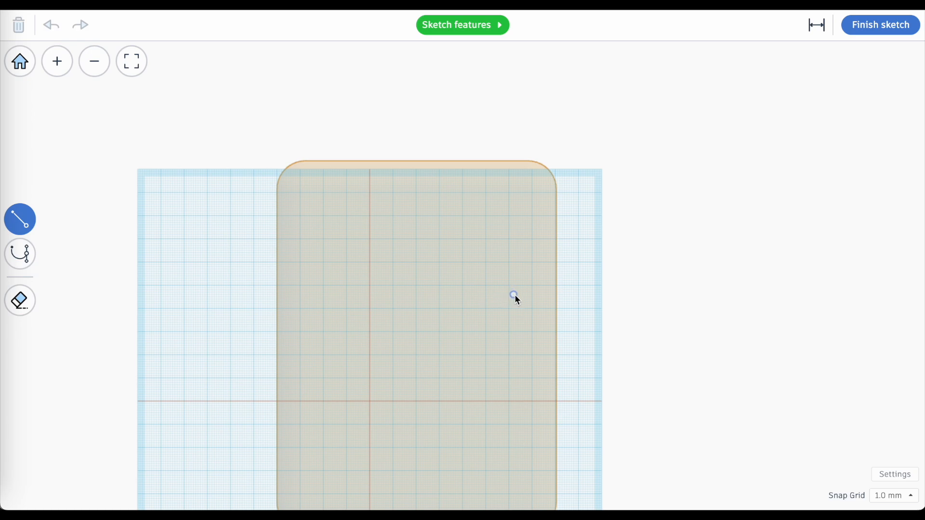
{"action": "left_click", "coordinate": [881, 28]}
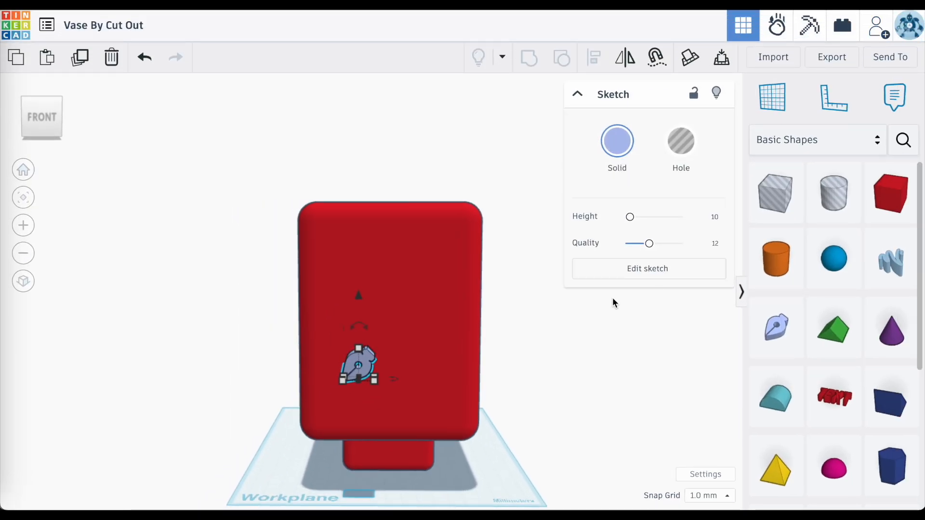
- Align the sketch shape with the vase body, centring it over the body's height and width
{"action": "left_click", "coordinate": [522, 315]}
{"action": "mouse_move", "coordinate": [522, 315]}
{"action": "left_mouse_down"}
{"action": "mouse_move", "coordinate": [419, 370]}
{"action": "mouse_move", "coordinate": [258, 412]}
{"action": "left_mouse_up"}
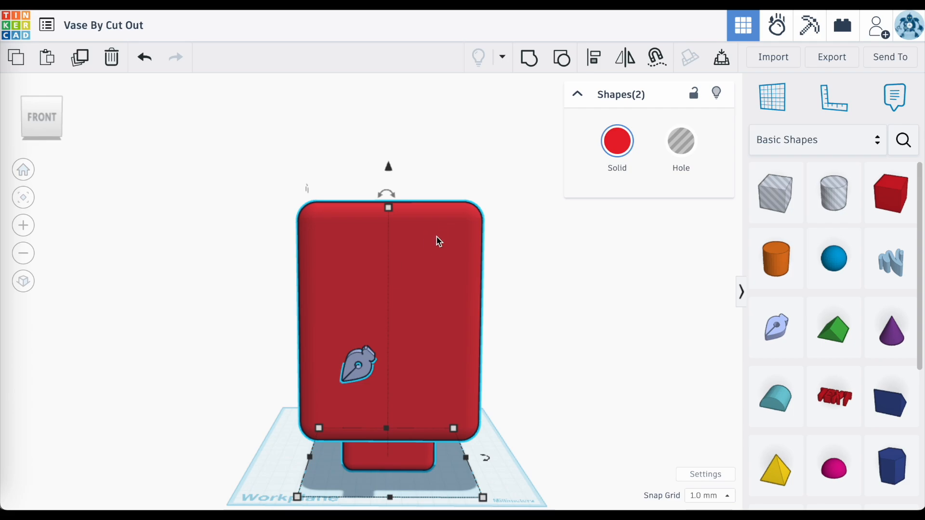
{"action": "key", "text": "l"}
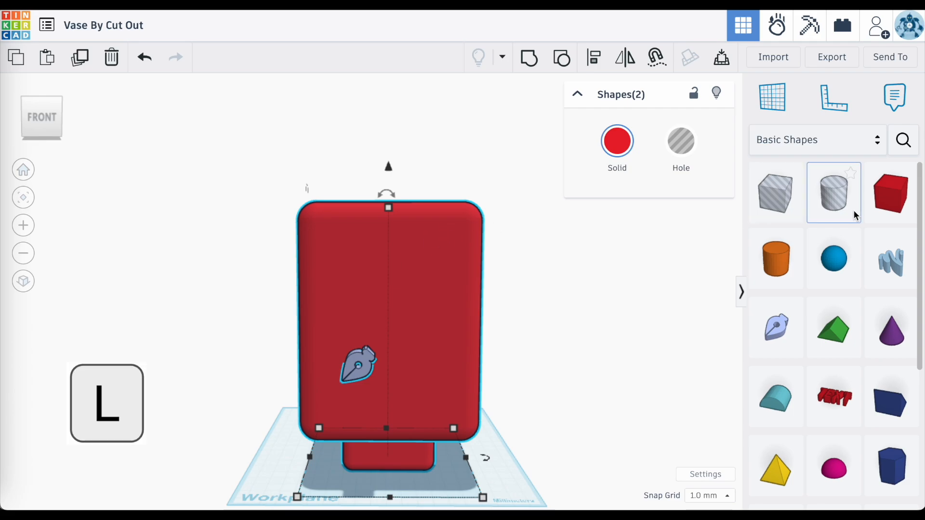
{"action": "left_click", "coordinate": [595, 59]}
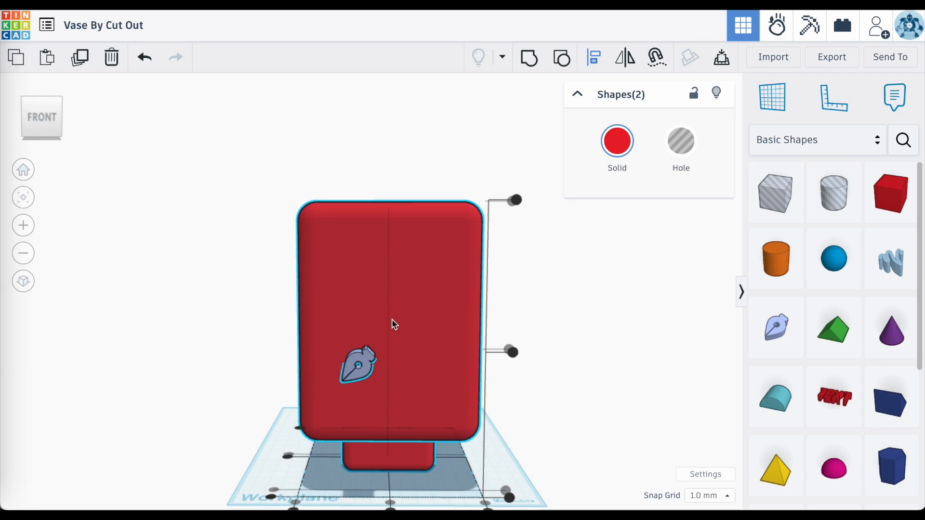
{"action": "left_click", "coordinate": [513, 352]}
{"action": "left_click", "coordinate": [510, 354]}
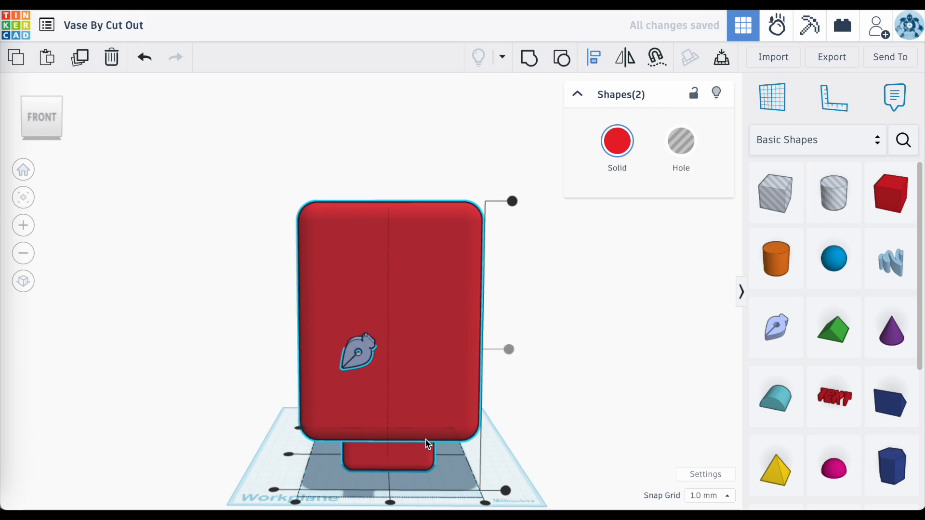
{"action": "left_click", "coordinate": [391, 503]}
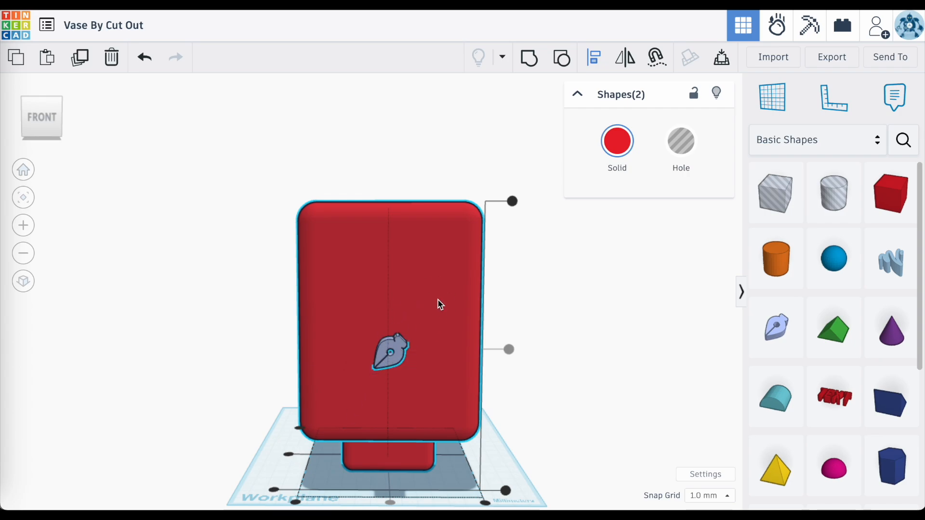
{"action": "left_click", "coordinate": [557, 422]}
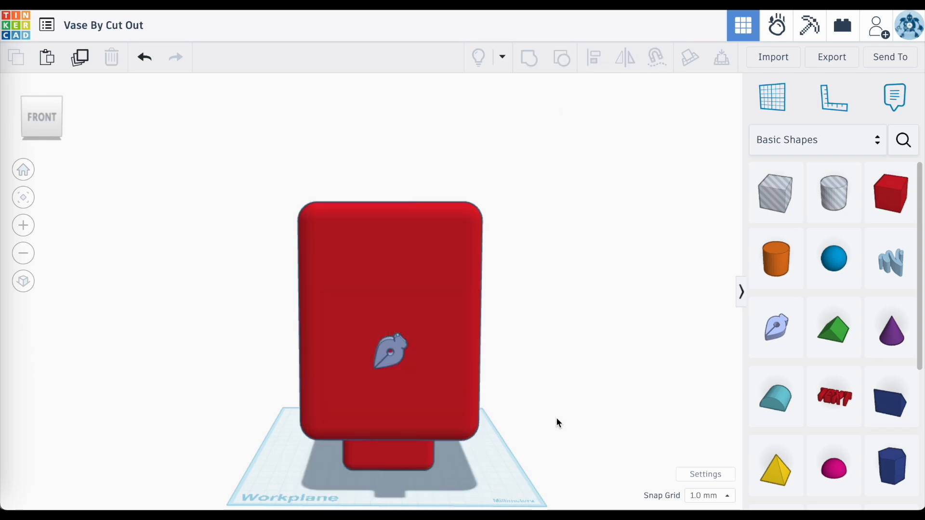
- Reopen the sketch and draw a 60 mm line from the body's top centre to its left corner, plus a short line down the left edge
{"action": "double_click", "coordinate": [389, 344]}
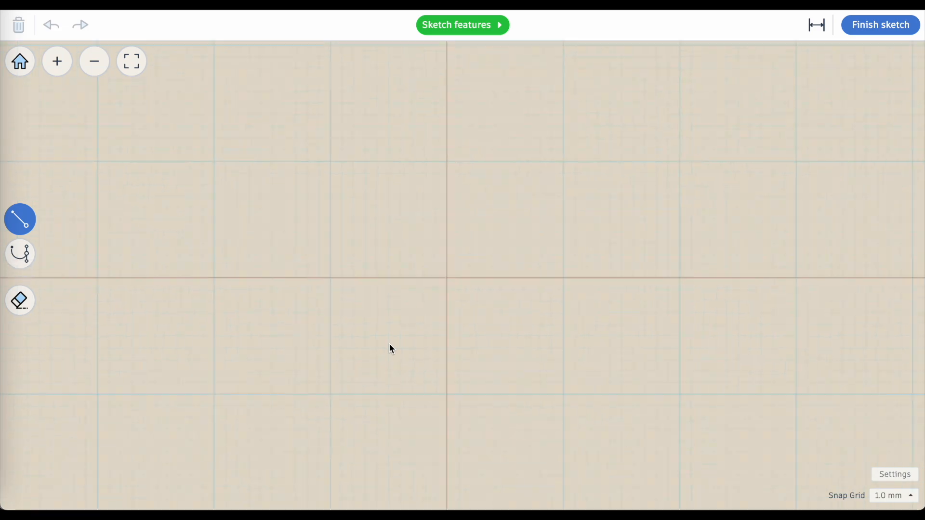
{"action": "scroll", "coordinate": [391, 348], "scroll_direction": "up", "scroll_amount": 2}
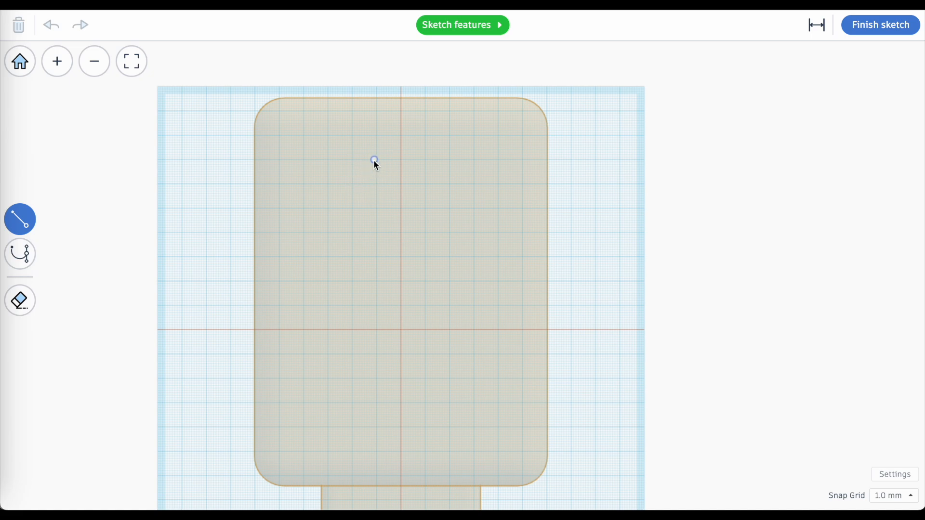
{"action": "scroll", "coordinate": [375, 162], "scroll_direction": "up", "scroll_amount": 10}
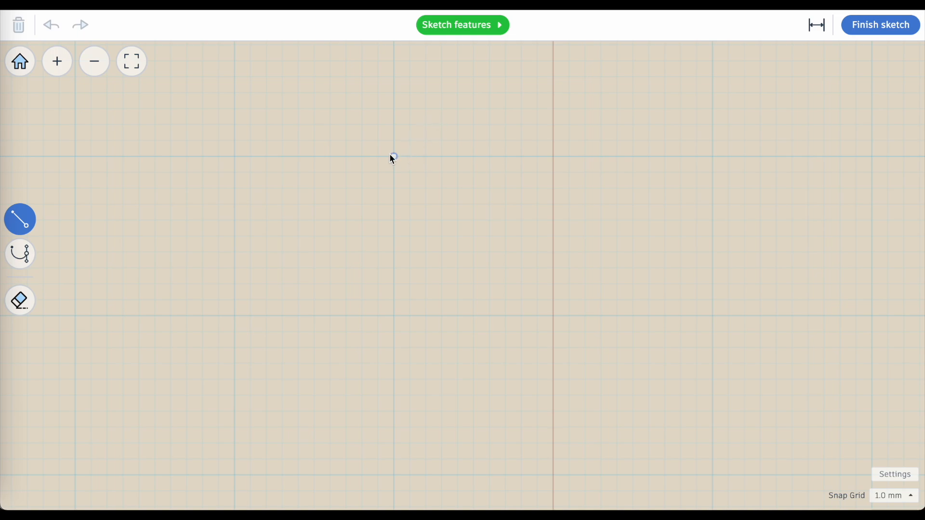
{"action": "scroll", "coordinate": [460, 143], "scroll_direction": "down", "scroll_amount": 5}
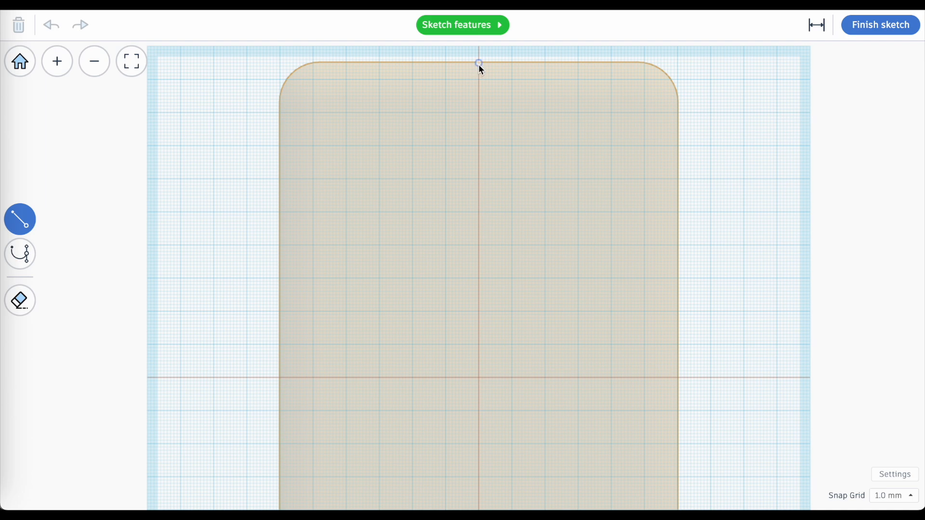
{"action": "middle_click_drag", "start_coordinate": [479, 64], "coordinate": [473, 117]}
{"action": "scroll", "coordinate": [472, 117], "scroll_direction": "up", "scroll_amount": 1}
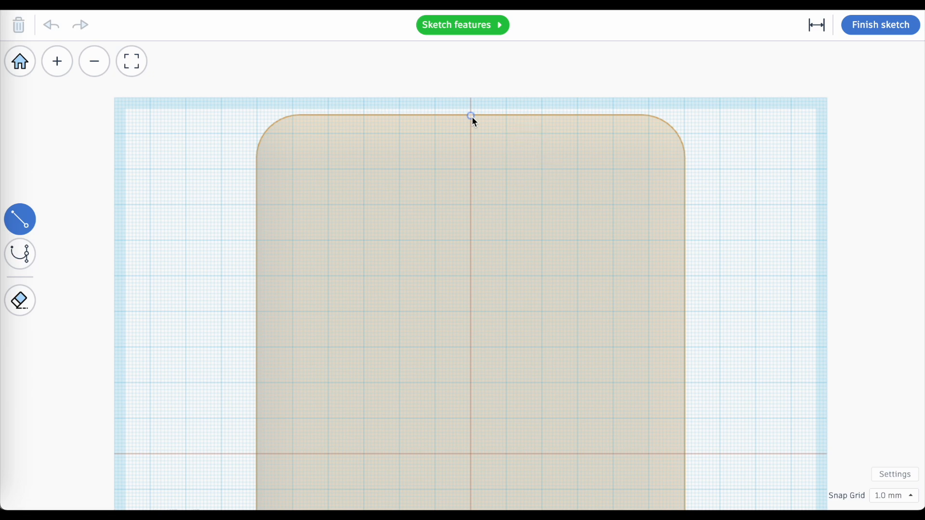
{"action": "left_click", "coordinate": [472, 116]}
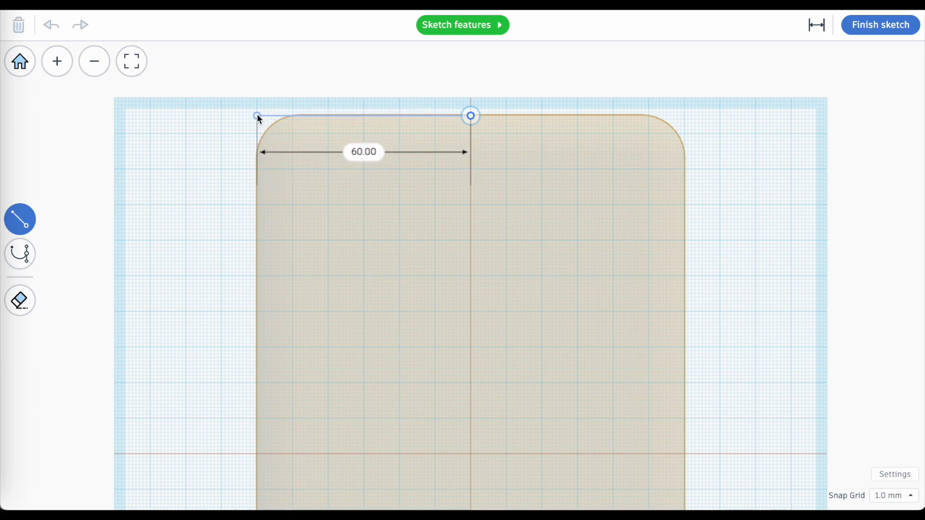
{"action": "left_click", "coordinate": [258, 116]}
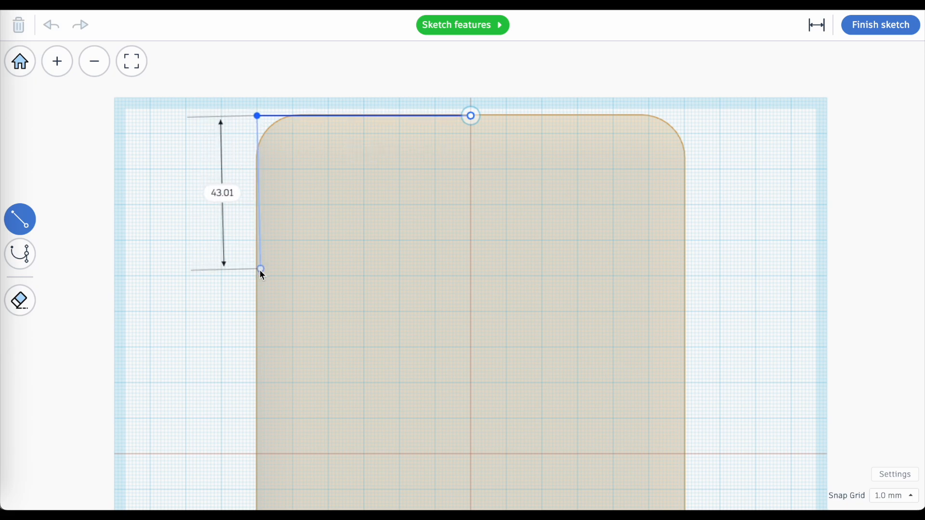
{"action": "left_click", "coordinate": [258, 166]}
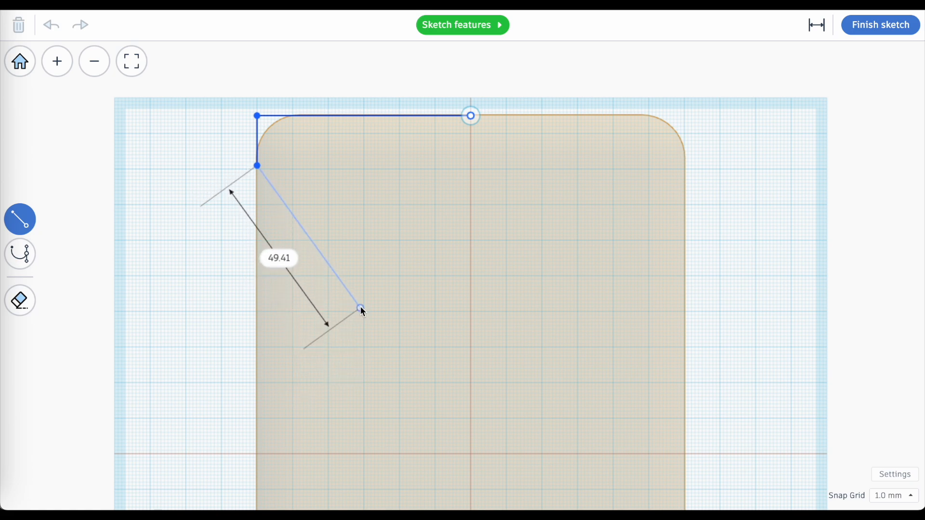
- Continue the profile with a diagonal line about 49 mm long, running down and inward from the left edge
{"action": "scroll", "coordinate": [362, 309], "scroll_direction": "up", "scroll_amount": 5}
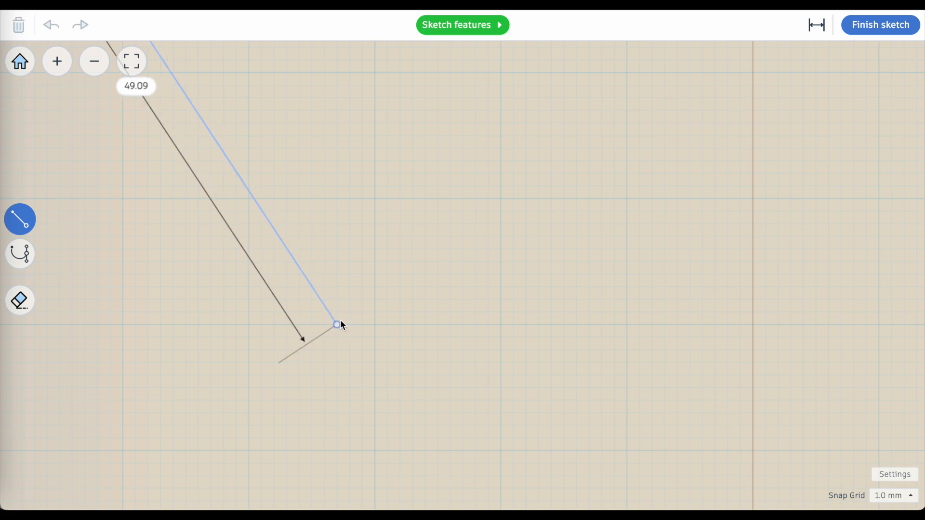
{"action": "left_click", "coordinate": [339, 324]}
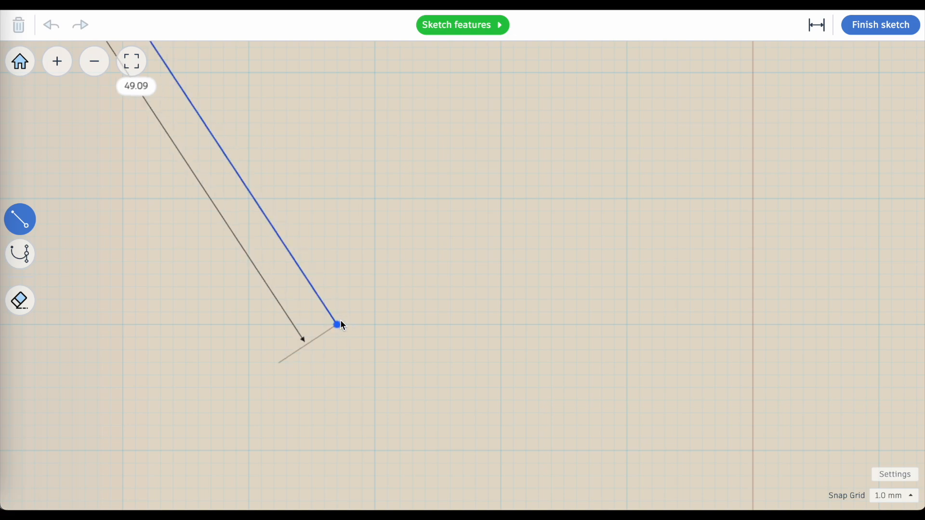
{"action": "scroll", "coordinate": [343, 326], "scroll_direction": "down", "scroll_amount": 3}
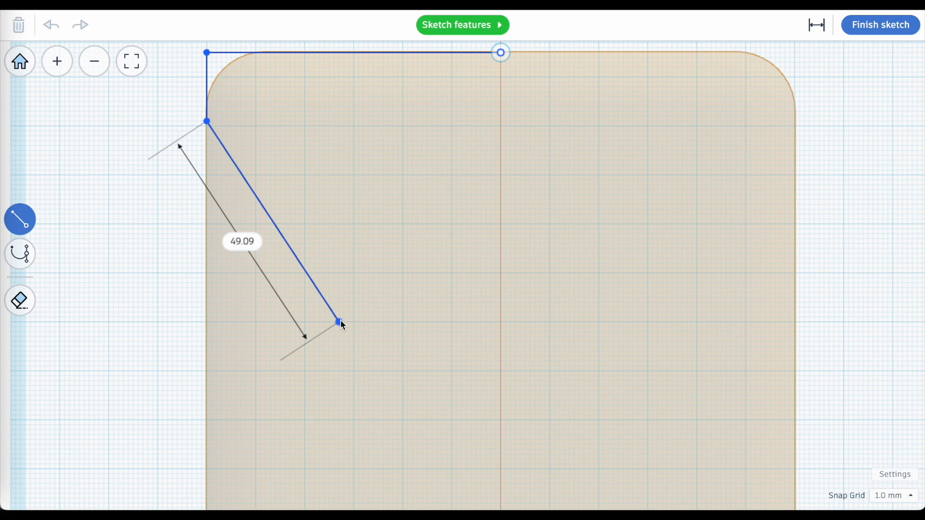
{"action": "scroll", "coordinate": [342, 326], "scroll_direction": "down", "scroll_amount": 3}
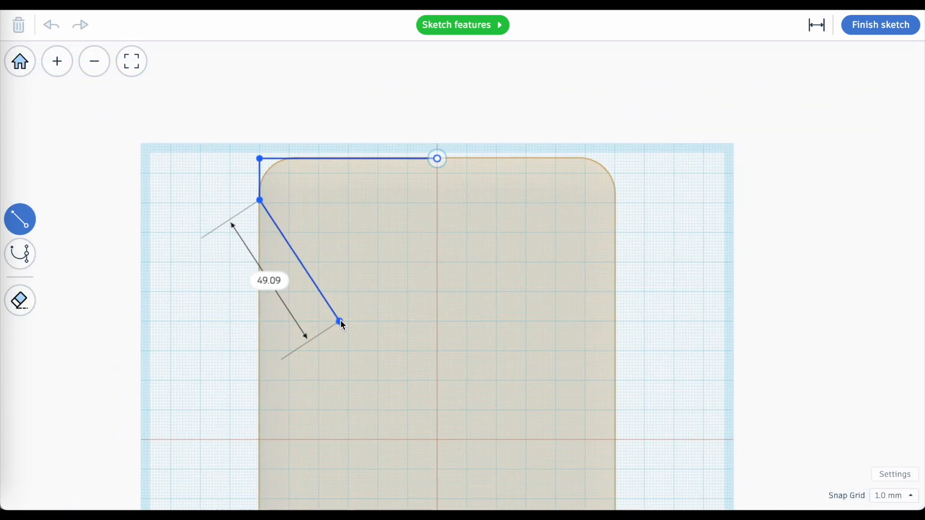
- Continue the profile with a near-vertical line about 135 mm long from the diagonal's lower end to the small base's lower-left corner
{"action": "scroll", "coordinate": [341, 322], "scroll_direction": "down", "scroll_amount": 2}
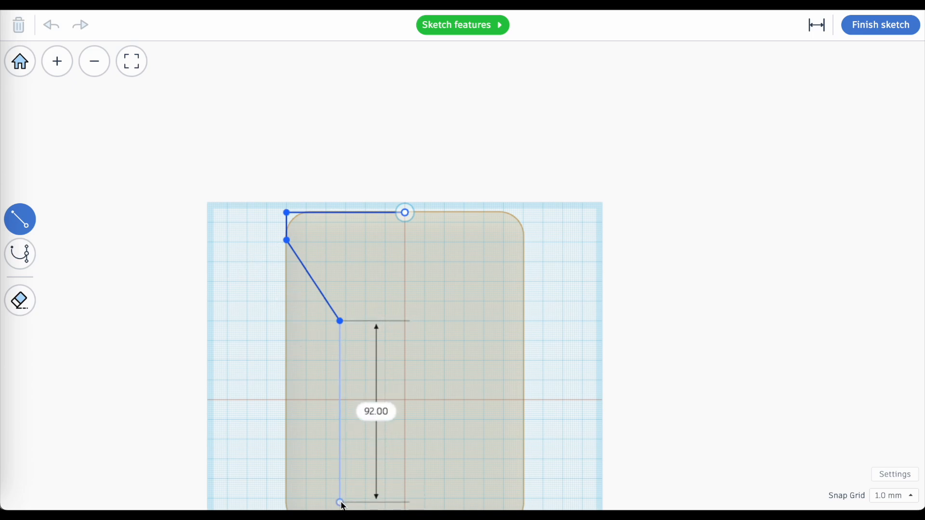
{"action": "left_click", "coordinate": [100, 71]}
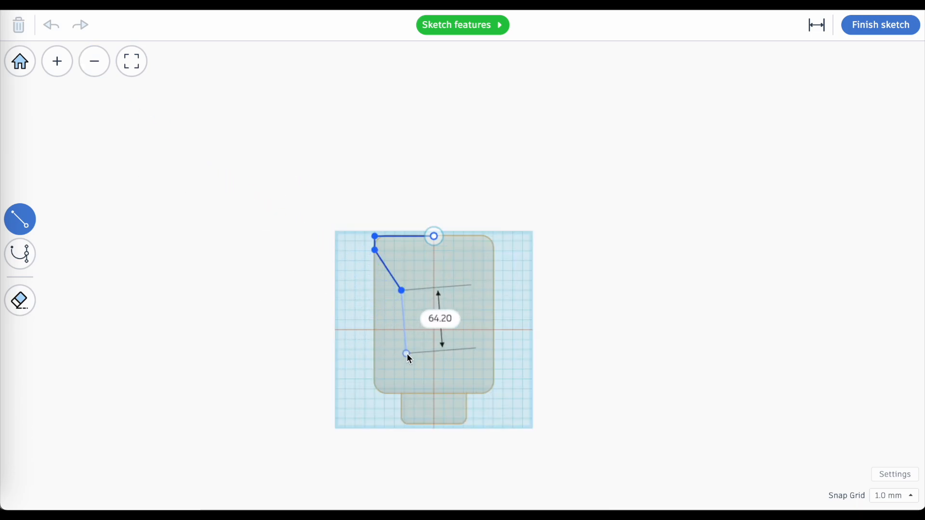
{"action": "scroll", "coordinate": [407, 354], "scroll_direction": "up", "scroll_amount": 4}
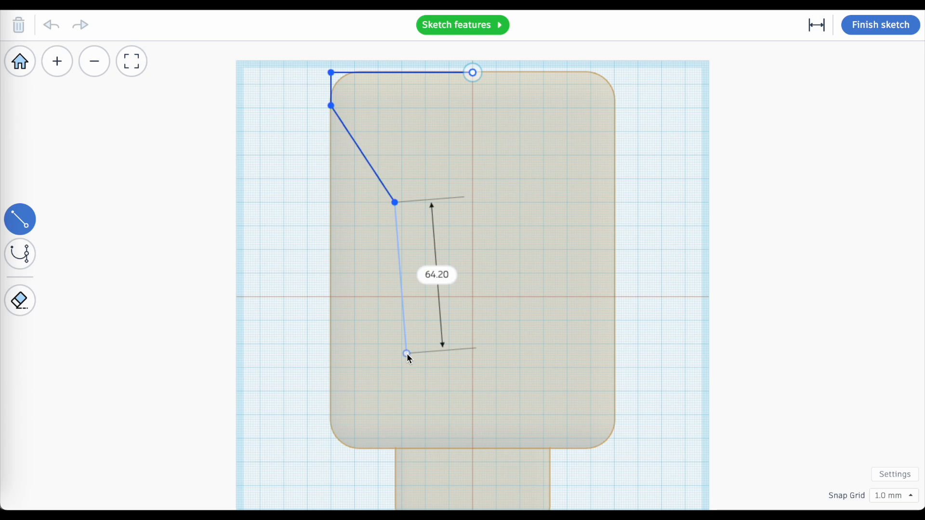
{"action": "scroll", "coordinate": [398, 397], "scroll_direction": "up", "scroll_amount": 2}
{"action": "scroll", "coordinate": [397, 397], "scroll_direction": "up", "scroll_amount": 5}
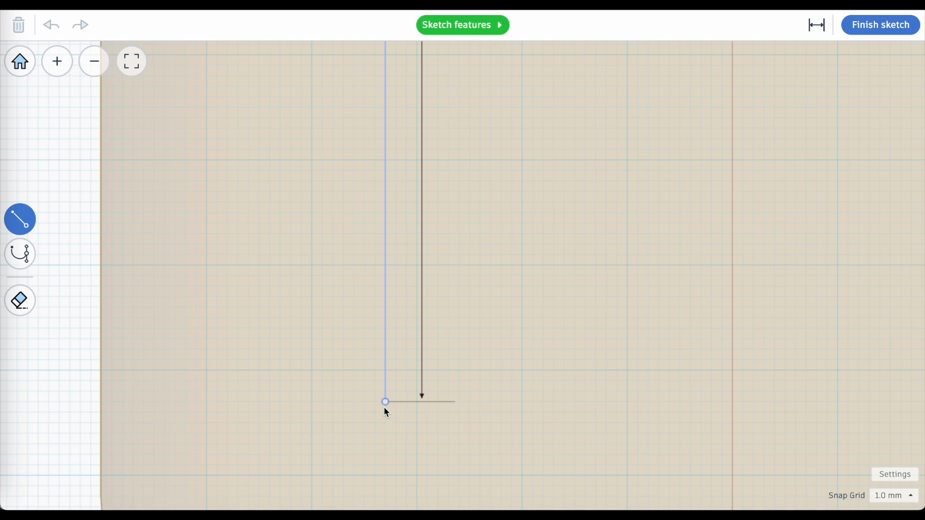
{"action": "scroll", "coordinate": [387, 413], "scroll_direction": "down", "scroll_amount": 4}
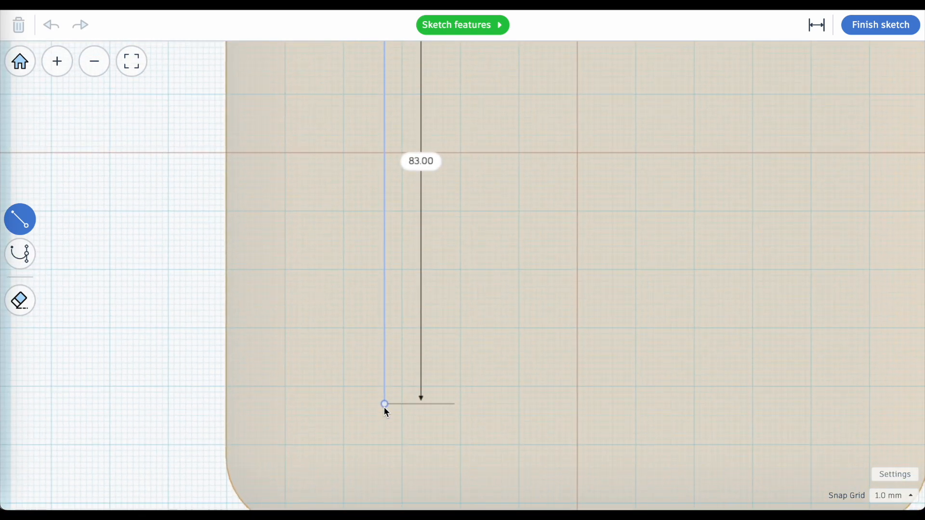
{"action": "left_click", "coordinate": [97, 61]}
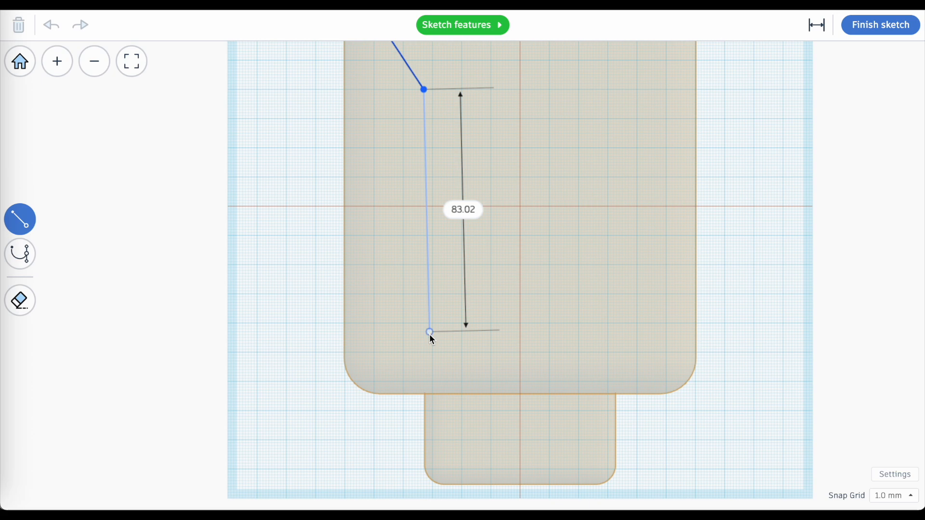
{"action": "scroll", "coordinate": [424, 500], "scroll_direction": "up", "scroll_amount": 6}
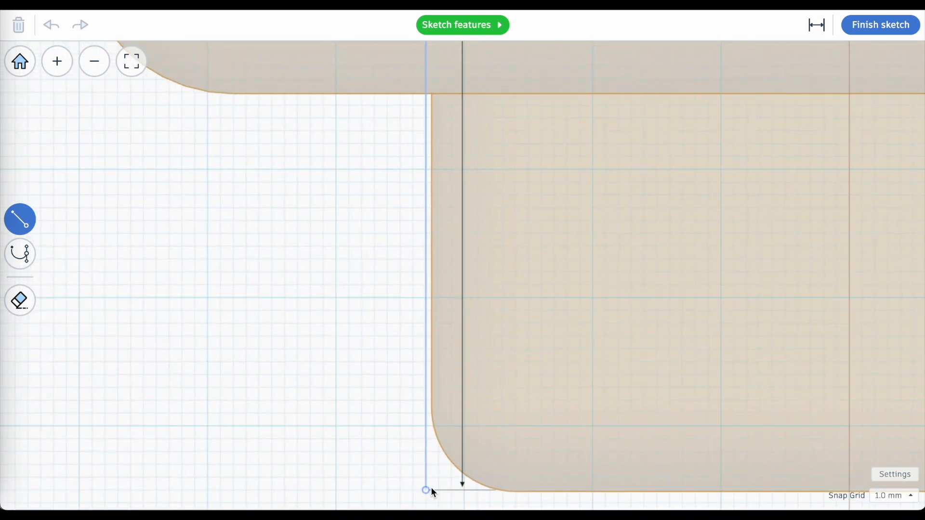
{"action": "left_click", "coordinate": [437, 489]}
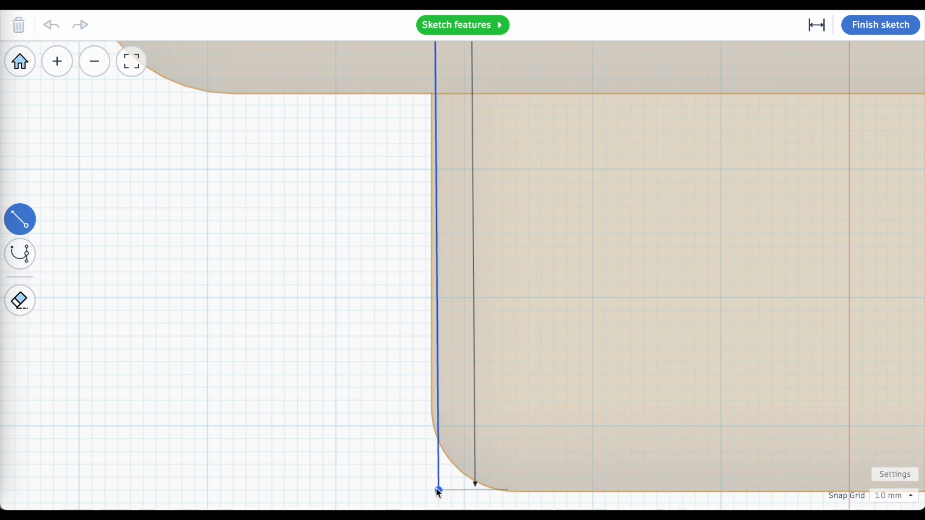
{"action": "scroll", "coordinate": [439, 491], "scroll_direction": "down", "scroll_amount": 8}
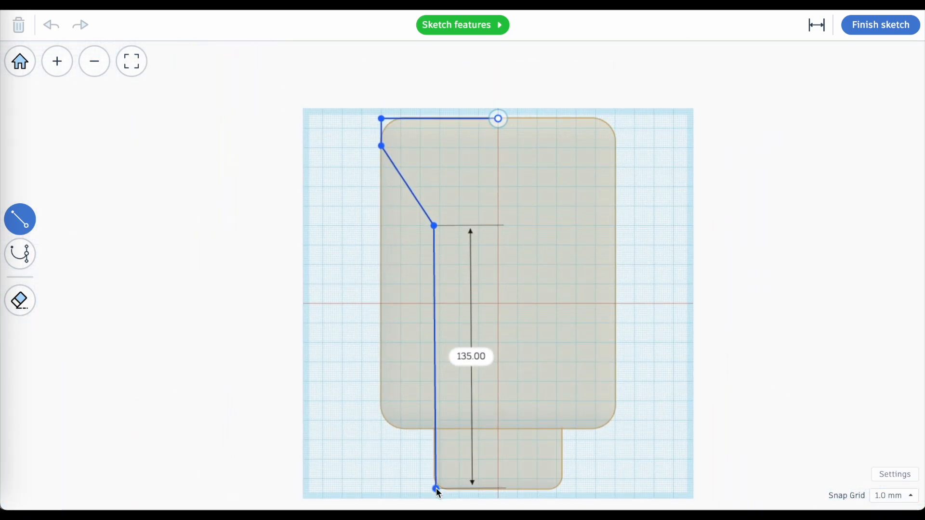
- Draw a 32 mm line along the base's bottom to the centre axis and close the profile at its starting point
{"action": "scroll", "coordinate": [496, 493], "scroll_direction": "up", "scroll_amount": 1}
{"action": "scroll", "coordinate": [496, 492], "scroll_direction": "up", "scroll_amount": 8}
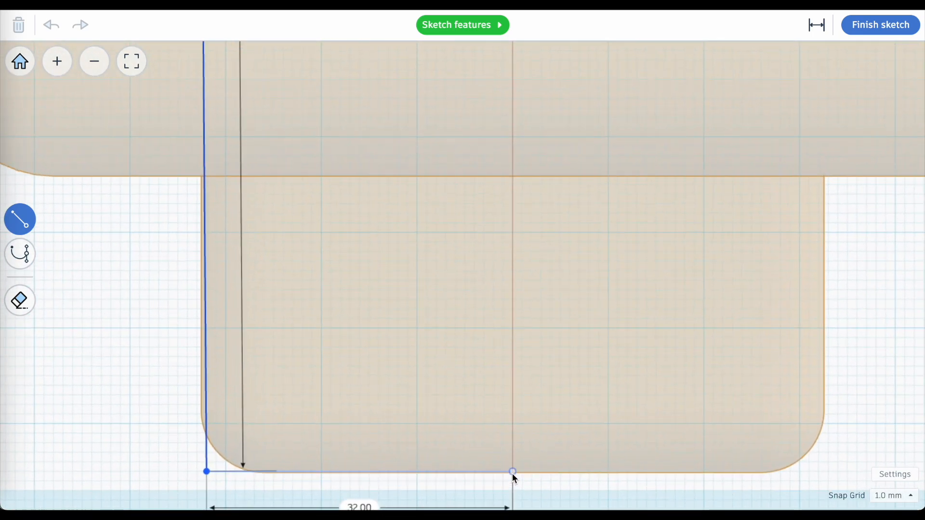
{"action": "left_click", "coordinate": [513, 473]}
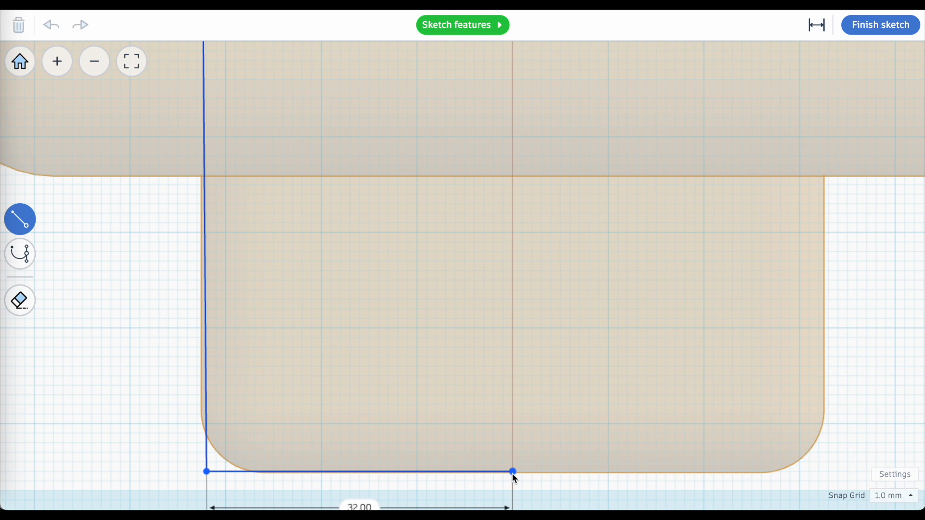
{"action": "scroll", "coordinate": [512, 473], "scroll_direction": "down", "scroll_amount": 5}
{"action": "scroll", "coordinate": [513, 474], "scroll_direction": "down", "scroll_amount": 3}
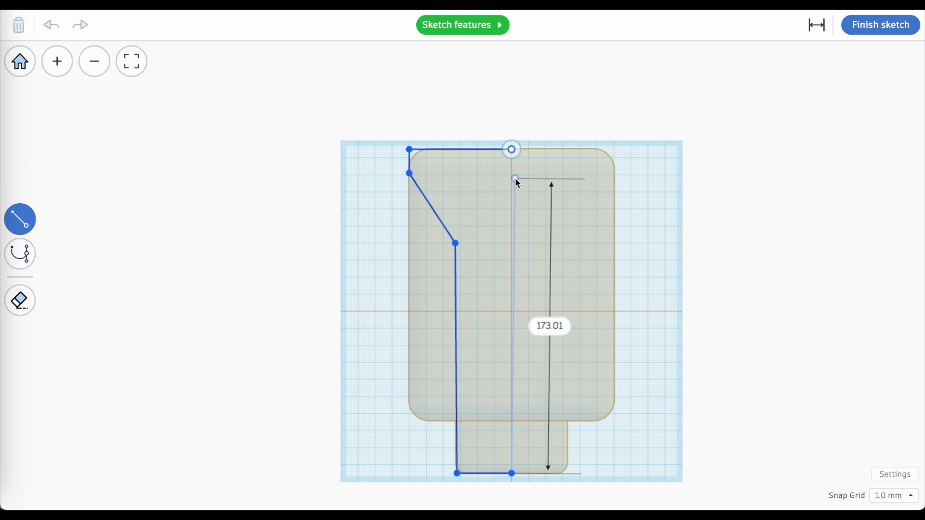
{"action": "left_click", "coordinate": [514, 151]}
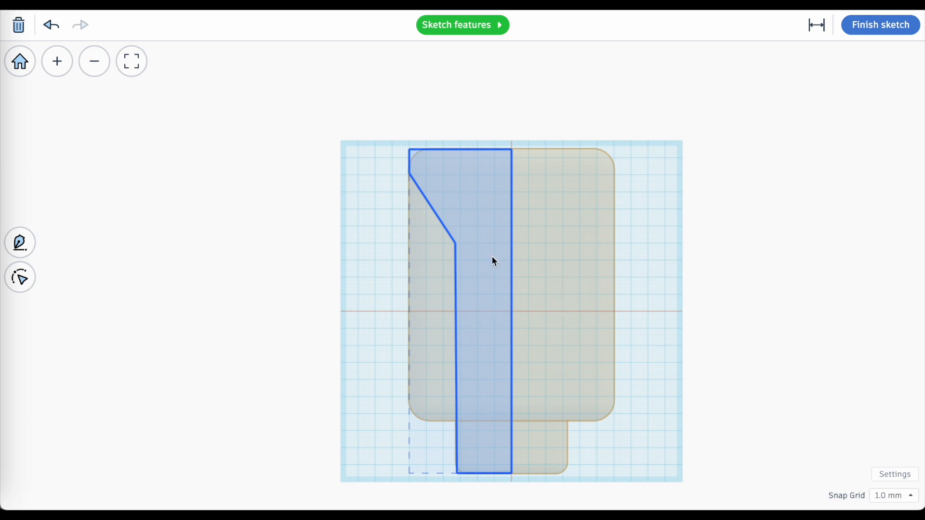
- Finish the sketch and examine the extruded half profile against the vase body
{"action": "scroll", "coordinate": [518, 301], "scroll_direction": "up", "scroll_amount": 3}
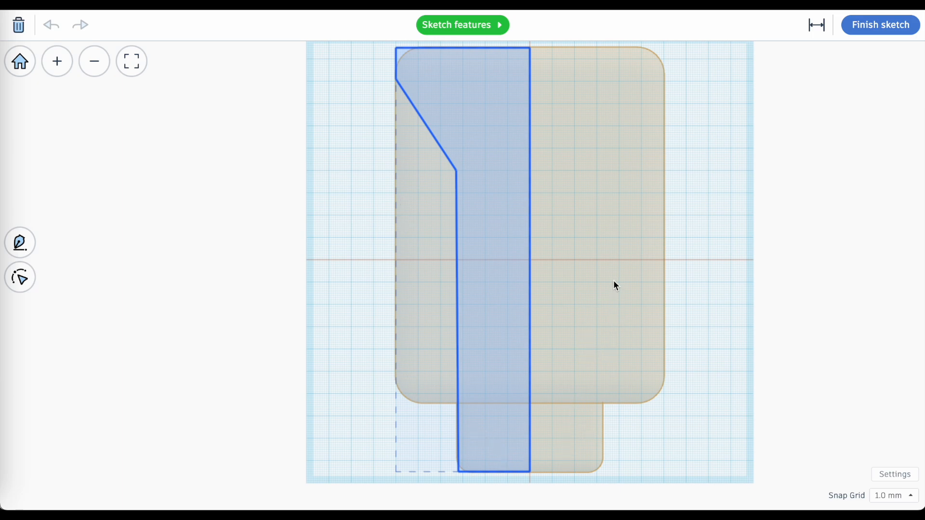
{"action": "left_click", "coordinate": [884, 26]}
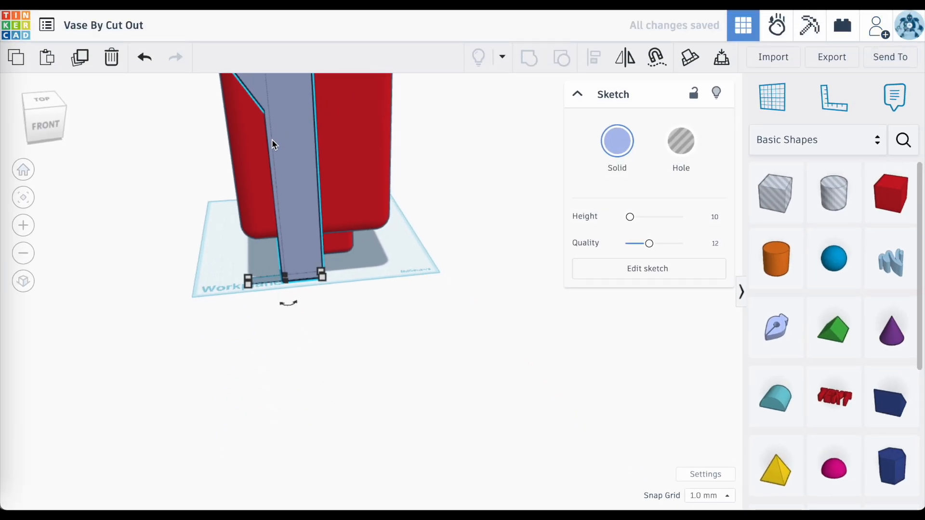
{"action": "scroll", "coordinate": [272, 141], "scroll_direction": "down", "scroll_amount": 2}
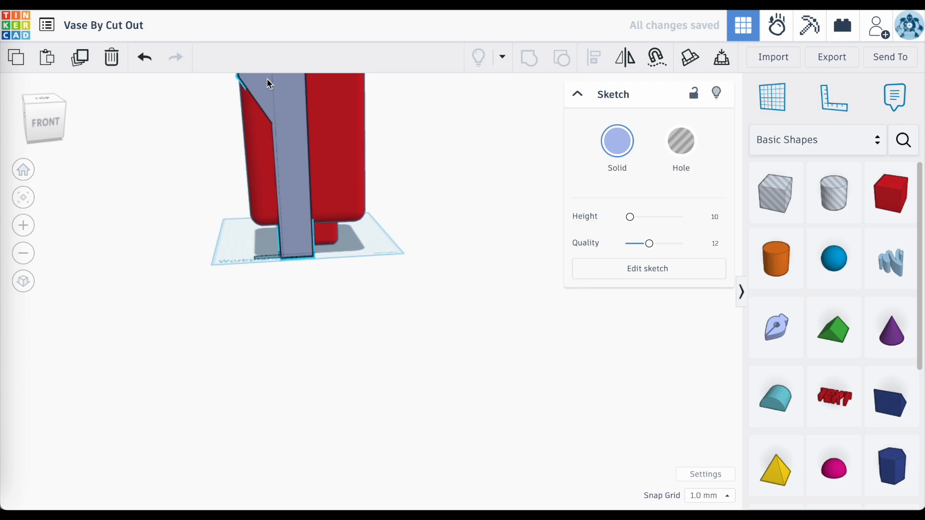
{"action": "left_click", "coordinate": [25, 199]}
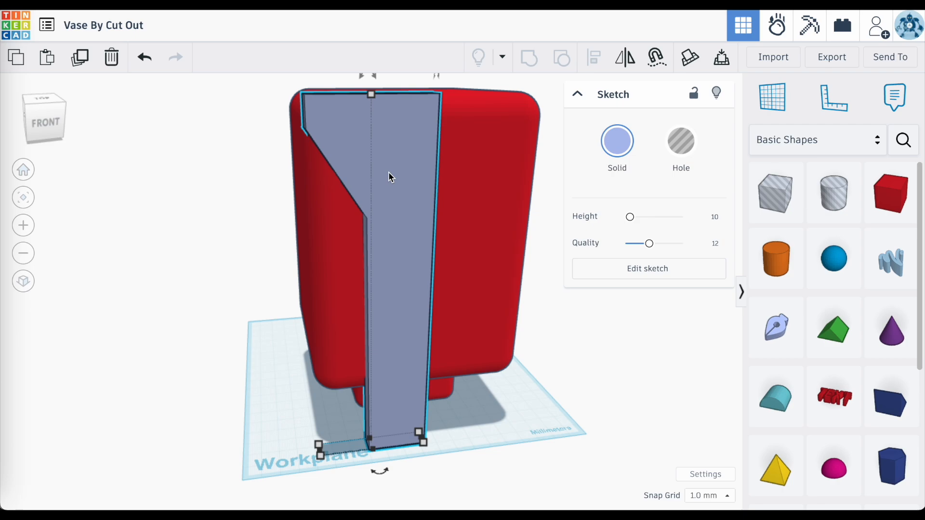
{"action": "mouse_move", "coordinate": [390, 177]}
{"action": "right_mouse_down"}
{"action": "mouse_move", "coordinate": [320, 171]}
{"action": "mouse_move", "coordinate": [455, 207]}
{"action": "right_mouse_up"}
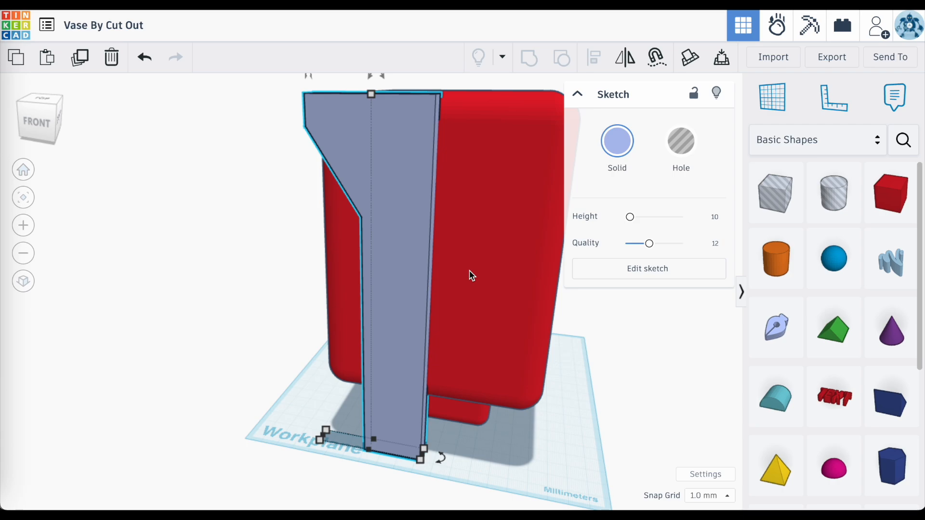
{"action": "right_click_drag", "start_coordinate": [471, 275], "coordinate": [416, 180]}
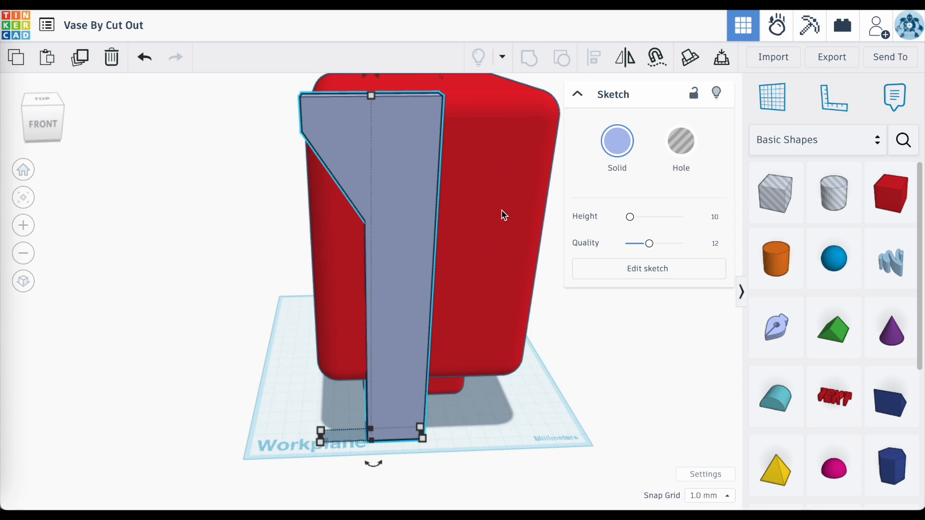
{"action": "right_click_drag", "start_coordinate": [502, 213], "coordinate": [481, 405]}
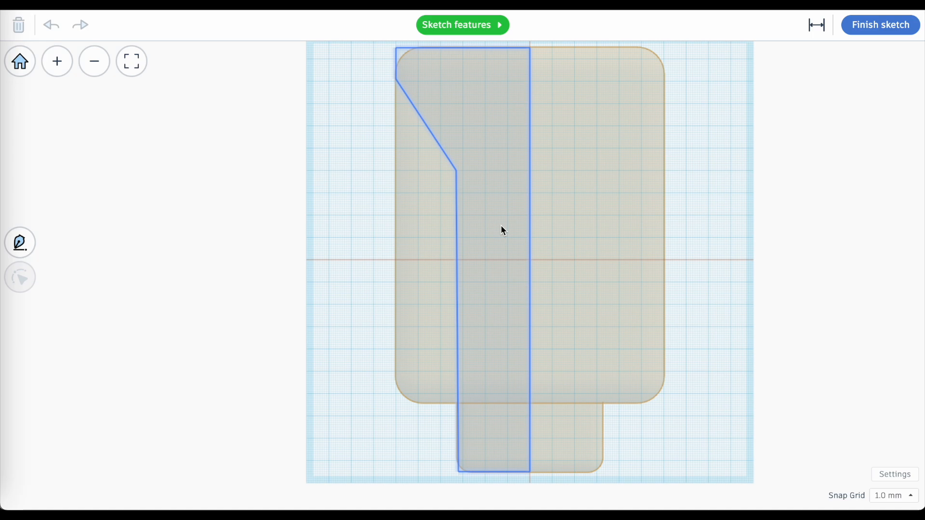
- Open the half profile's points for editing in the sketch
{"action": "left_click", "coordinate": [501, 226]}
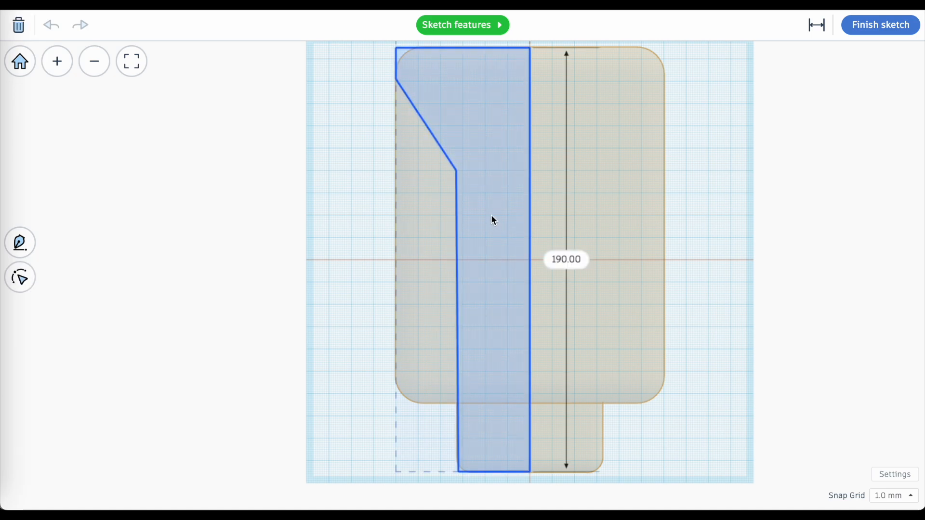
{"action": "left_click", "coordinate": [470, 184]}
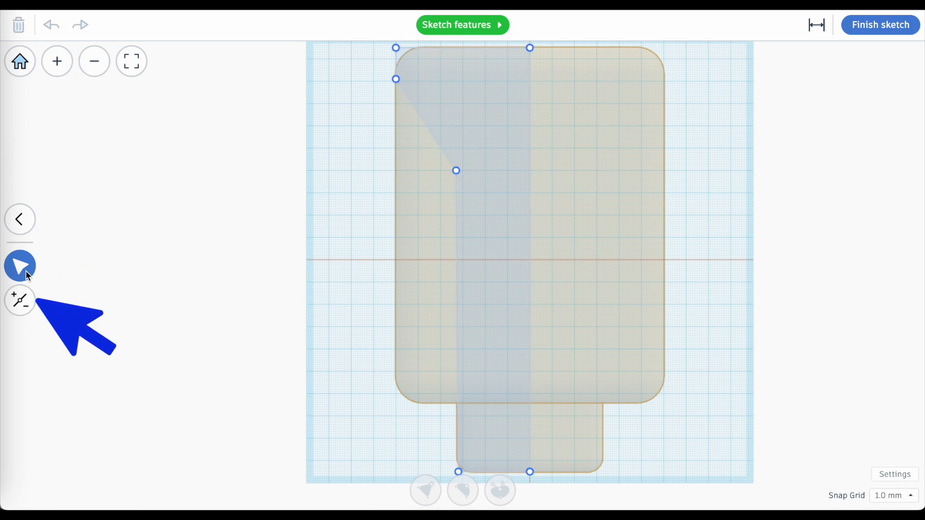
- Add one point on the profile's diagonal and one on the long vertical edge, and remove both again
{"action": "left_click", "coordinate": [25, 302]}
{"action": "left_click", "coordinate": [424, 124]}
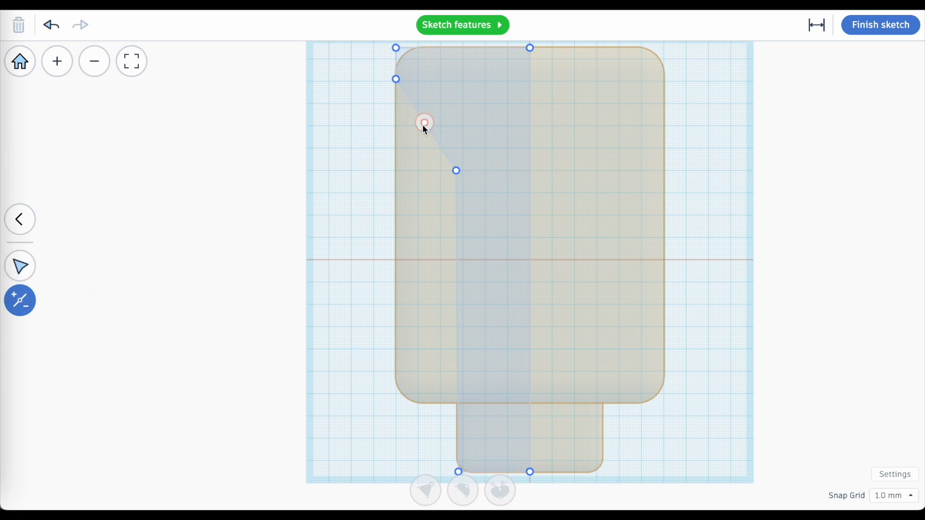
{"action": "left_click", "coordinate": [458, 222]}
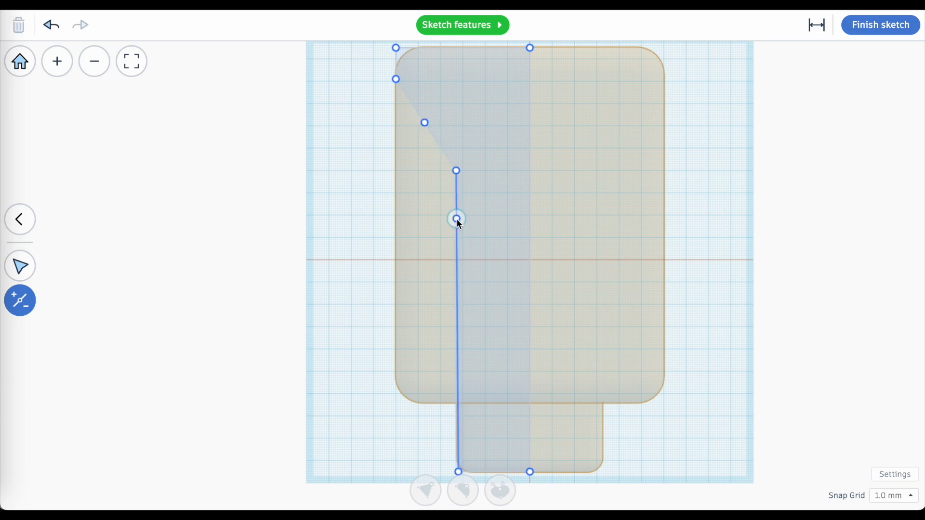
{"action": "left_click", "coordinate": [458, 220]}
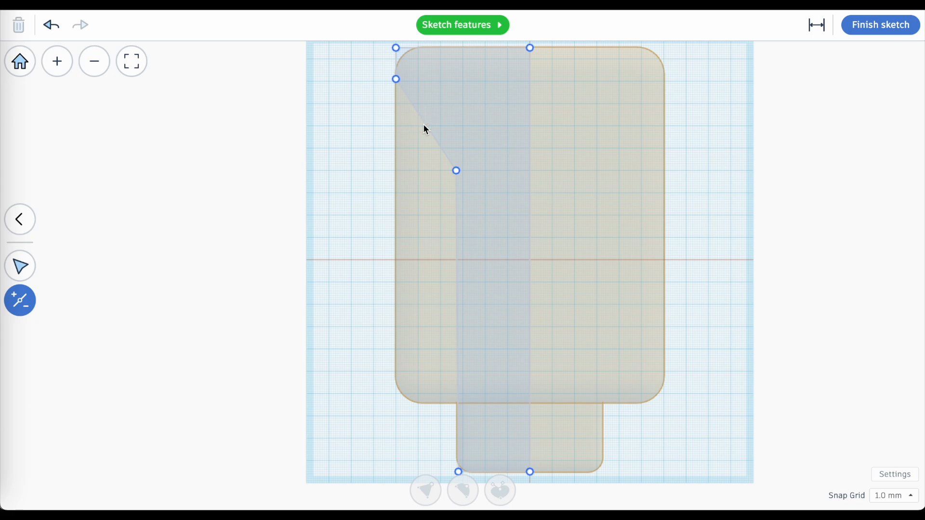
- Move the corner point between the diagonal and the long vertical edge 27 mm down and 1 mm inward
{"action": "left_click", "coordinate": [21, 265]}
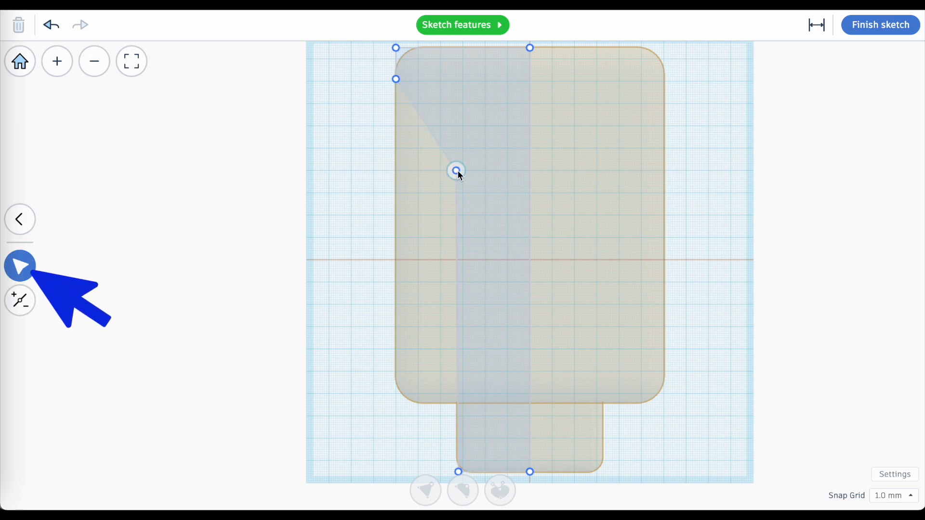
{"action": "left_click_drag", "start_coordinate": [456, 169], "coordinate": [459, 231]}
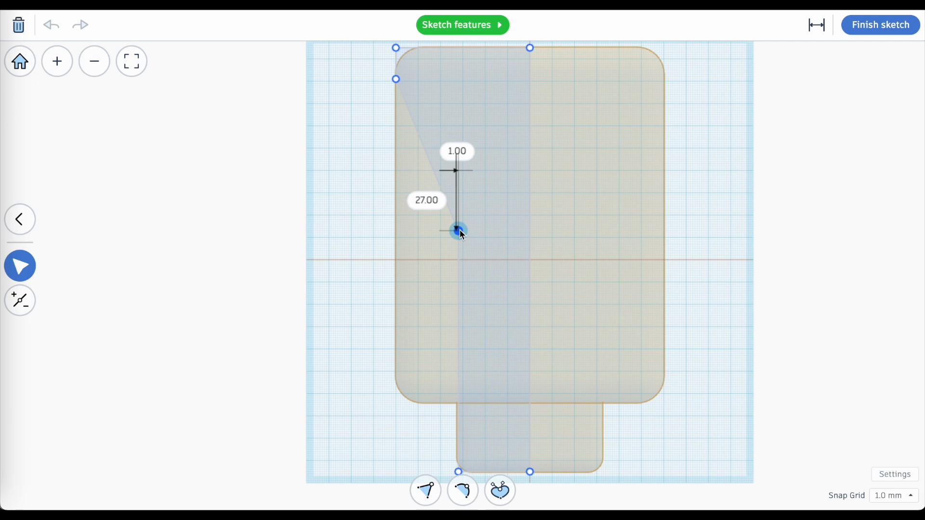
{"action": "left_click_drag", "start_coordinate": [460, 231], "coordinate": [459, 230]}
{"action": "scroll", "coordinate": [476, 284], "scroll_direction": "up", "scroll_amount": 10}
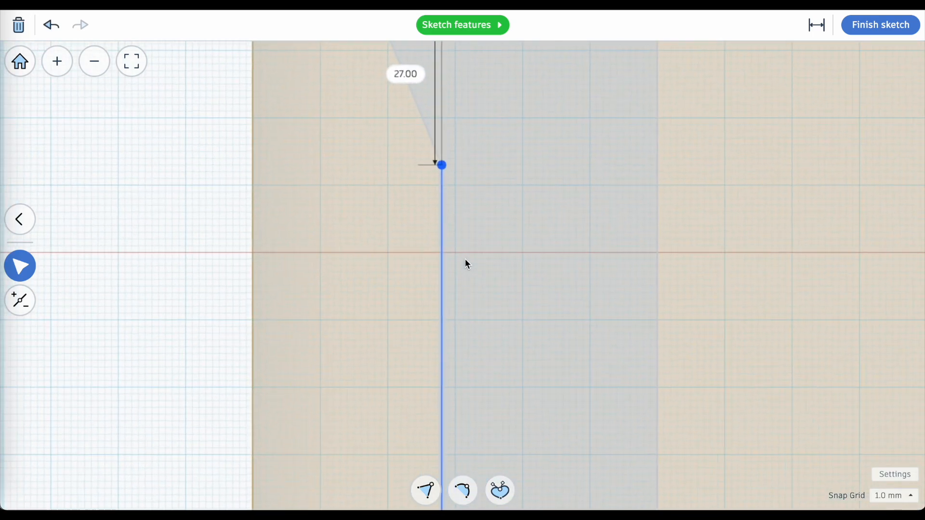
{"action": "scroll", "coordinate": [466, 263], "scroll_direction": "down", "scroll_amount": 10}
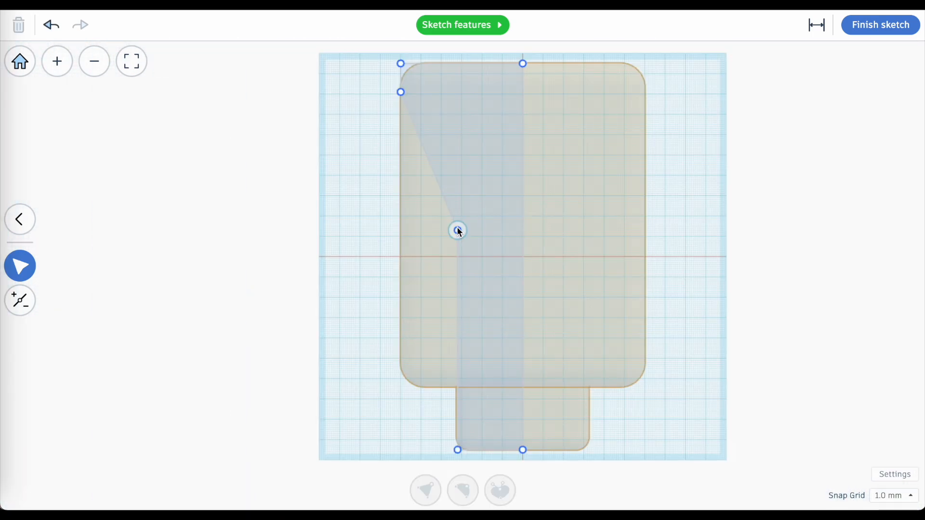
- Convert the moved corner point from a straight corner to a smooth curve point with handles
{"action": "left_click", "coordinate": [458, 231]}
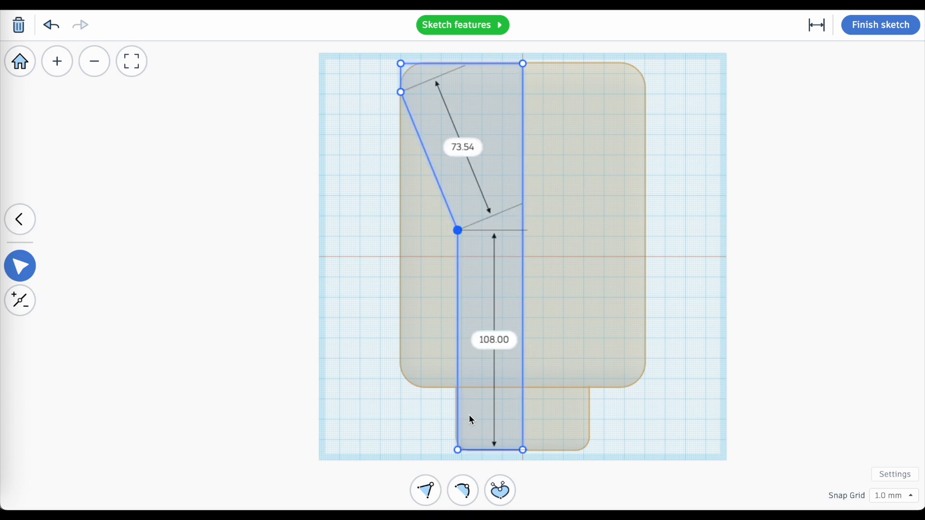
{"action": "left_click", "coordinate": [431, 488]}
{"action": "scroll", "coordinate": [453, 251], "scroll_direction": "up", "scroll_amount": 5}
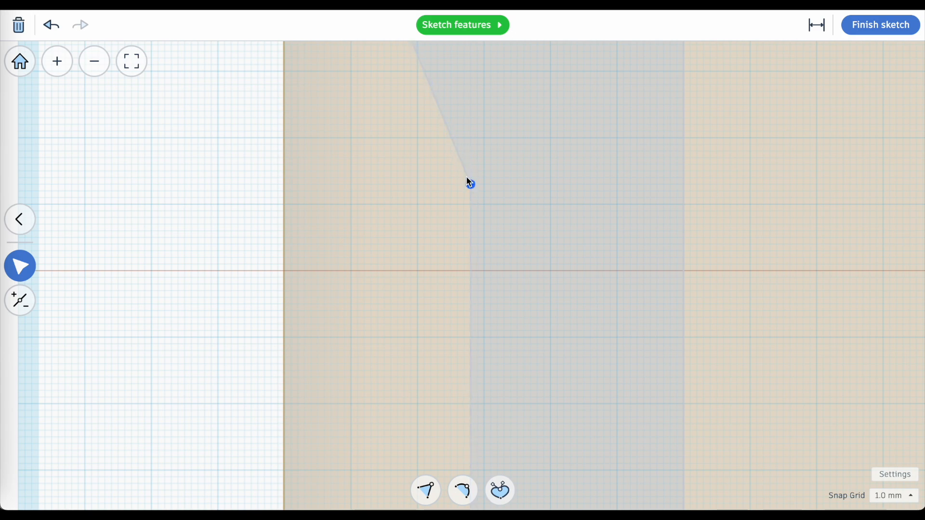
{"action": "left_click", "coordinate": [489, 212]}
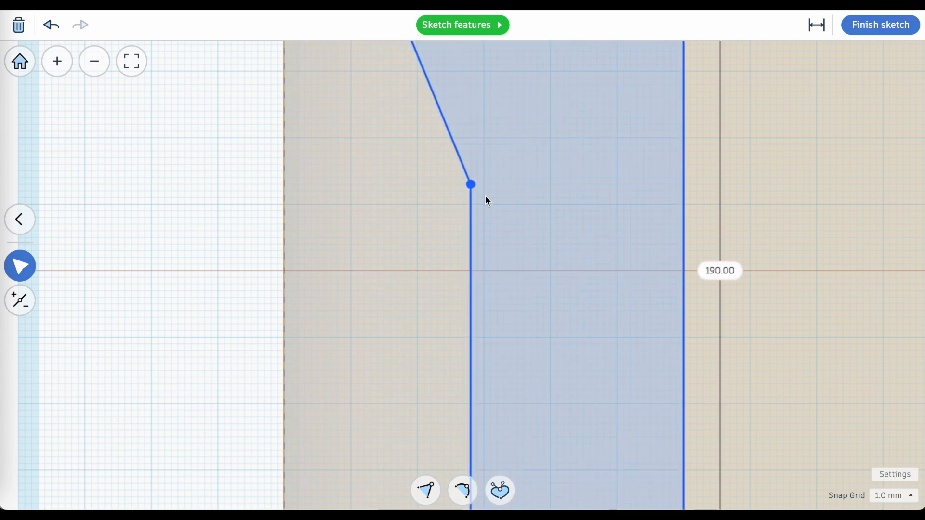
{"action": "left_click", "coordinate": [426, 490]}
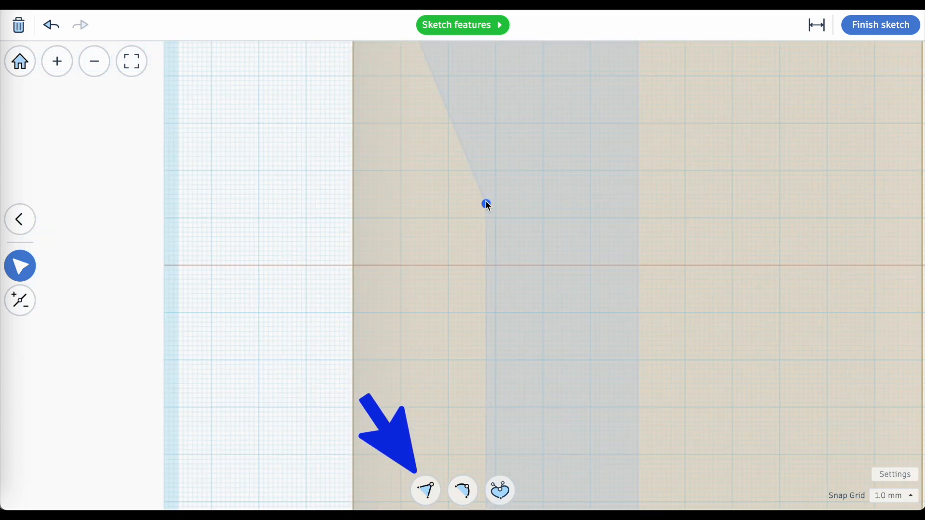
{"action": "left_click", "coordinate": [486, 204]}
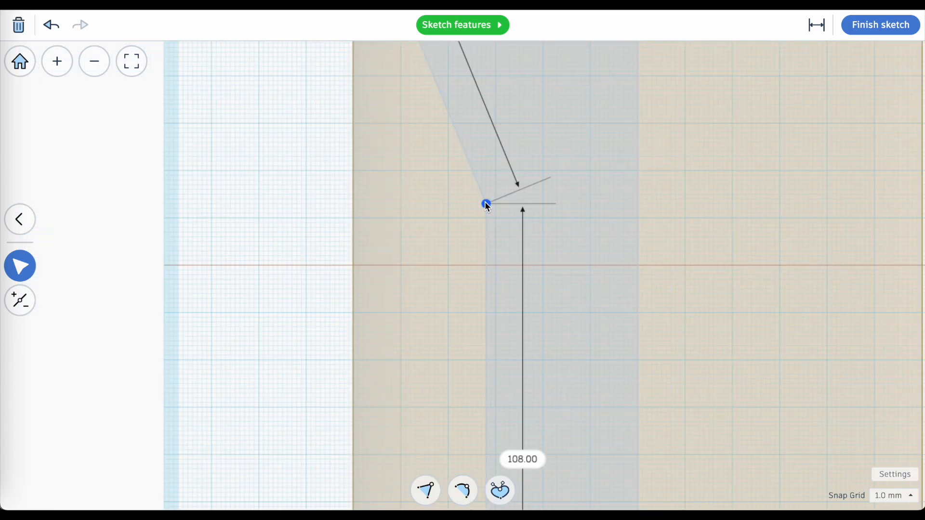
{"action": "left_click", "coordinate": [463, 491]}
{"action": "scroll", "coordinate": [566, 341], "scroll_direction": "down", "scroll_amount": 5}
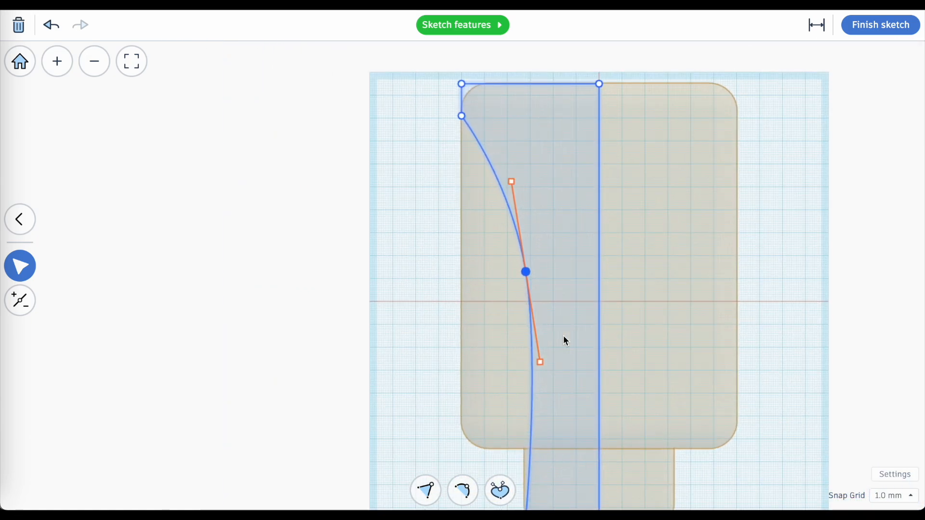
- Adjust the linked handles of the curve point midway down the profile to change how the curve flows through it
{"action": "scroll", "coordinate": [566, 341], "scroll_direction": "up", "scroll_amount": 5}
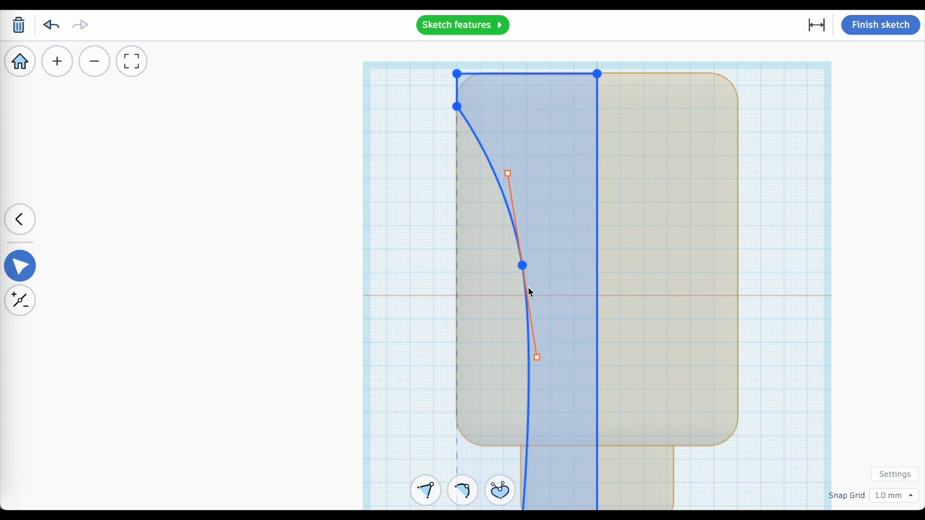
{"action": "left_click", "coordinate": [538, 358]}
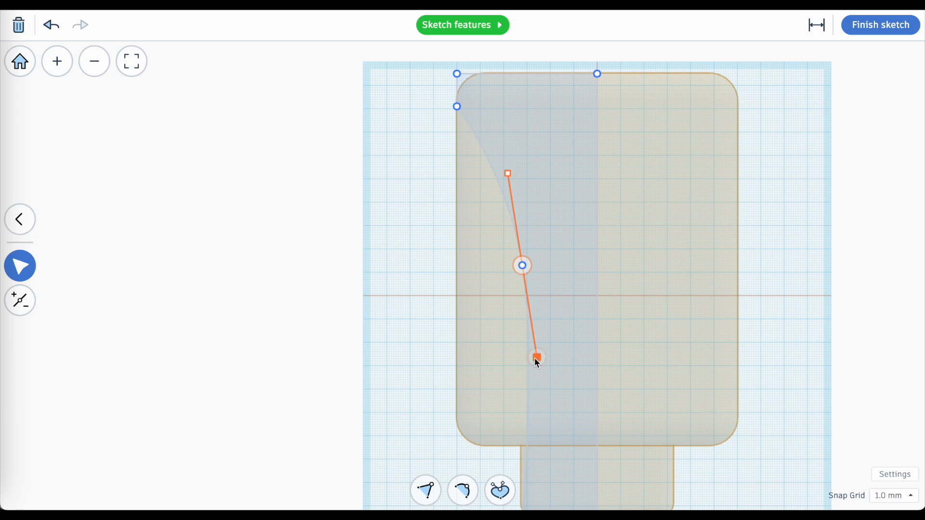
{"action": "left_click_drag", "start_coordinate": [538, 357], "coordinate": [555, 339]}
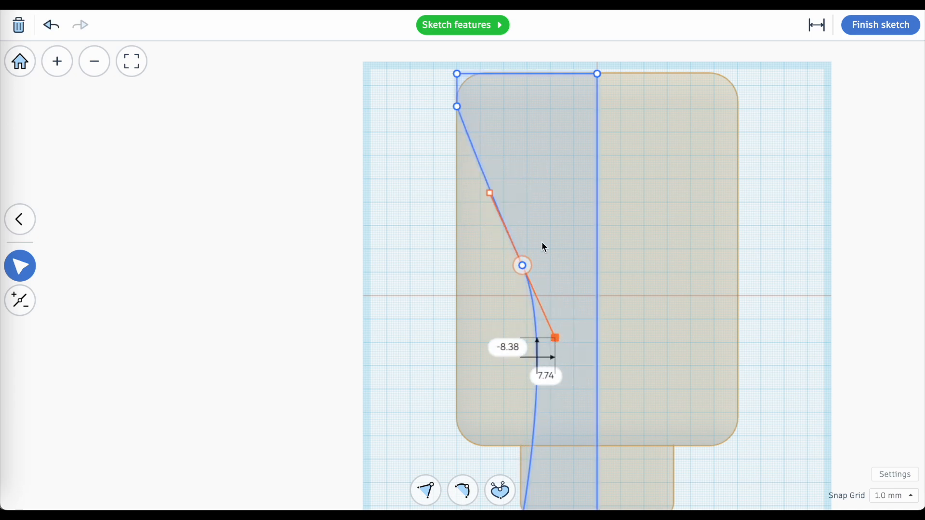
{"action": "scroll", "coordinate": [545, 247], "scroll_direction": "up", "scroll_amount": 3}
{"action": "left_click_drag", "start_coordinate": [565, 397], "coordinate": [541, 396]}
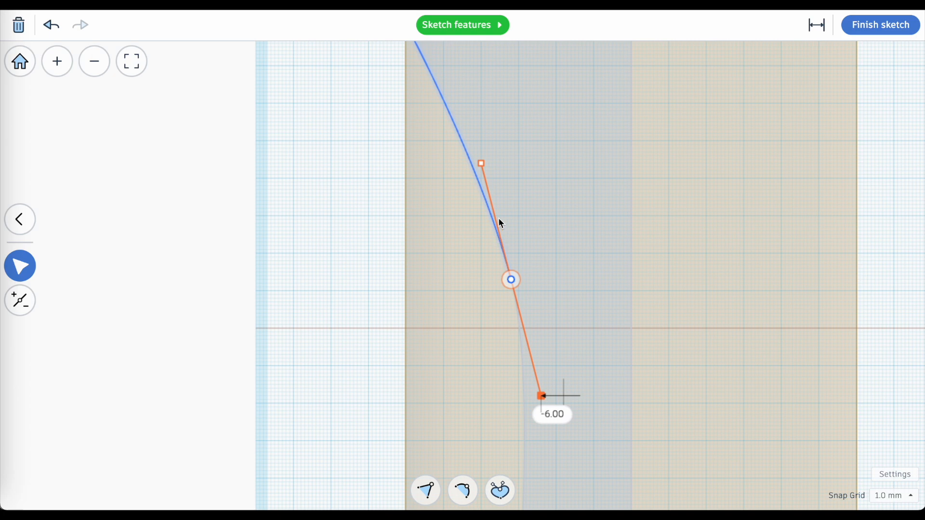
{"action": "mouse_move", "coordinate": [483, 168]}
{"action": "left_mouse_down"}
{"action": "mouse_move", "coordinate": [473, 178]}
{"action": "mouse_move", "coordinate": [432, 111]}
{"action": "mouse_move", "coordinate": [395, 85]}
{"action": "mouse_move", "coordinate": [344, 108]}
{"action": "mouse_move", "coordinate": [299, 153]}
{"action": "mouse_move", "coordinate": [365, 96]}
{"action": "mouse_move", "coordinate": [313, 136]}
{"action": "mouse_move", "coordinate": [400, 146]}
{"action": "mouse_move", "coordinate": [539, 115]}
{"action": "mouse_move", "coordinate": [599, 137]}
{"action": "mouse_move", "coordinate": [472, 105]}
{"action": "mouse_move", "coordinate": [462, 226]}
{"action": "mouse_move", "coordinate": [482, 232]}
{"action": "mouse_move", "coordinate": [505, 219]}
{"action": "left_mouse_up"}
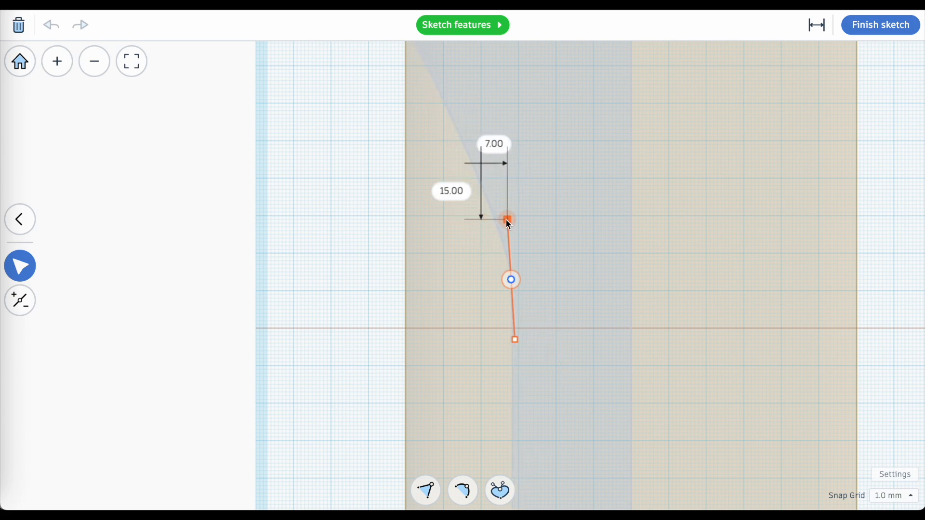
{"action": "scroll", "coordinate": [506, 289], "scroll_direction": "up", "scroll_amount": 2}
- Break the handles of the mid-profile curve point and move its lower handle so the lower section runs nearly straight down
{"action": "left_click", "coordinate": [506, 296]}
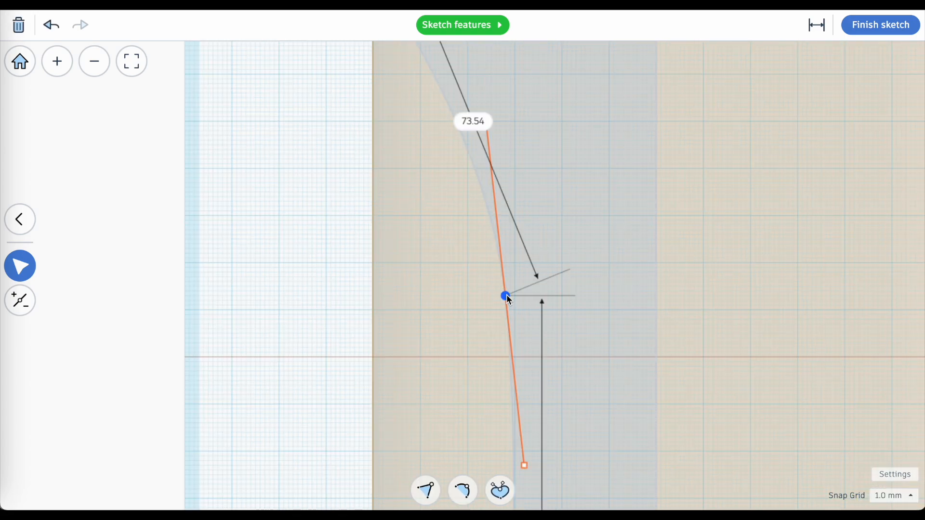
{"action": "left_click", "coordinate": [504, 497]}
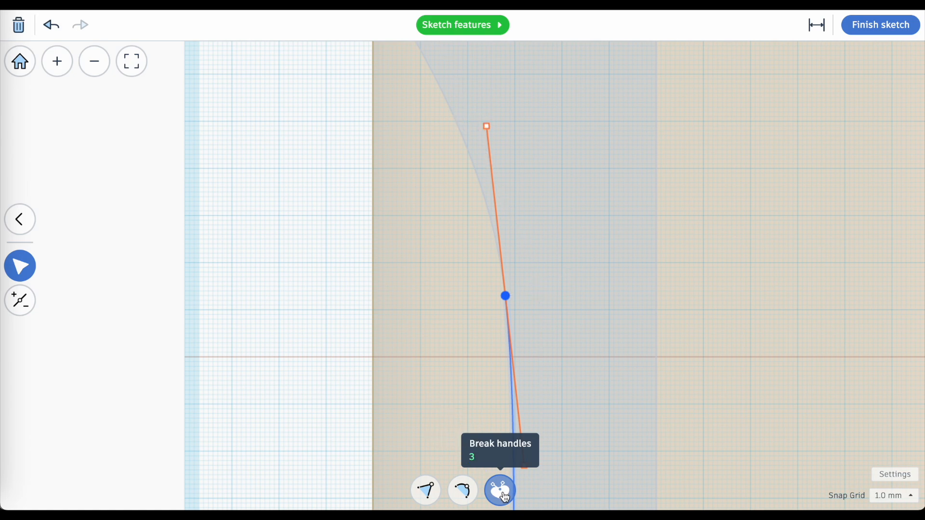
{"action": "left_click", "coordinate": [505, 496]}
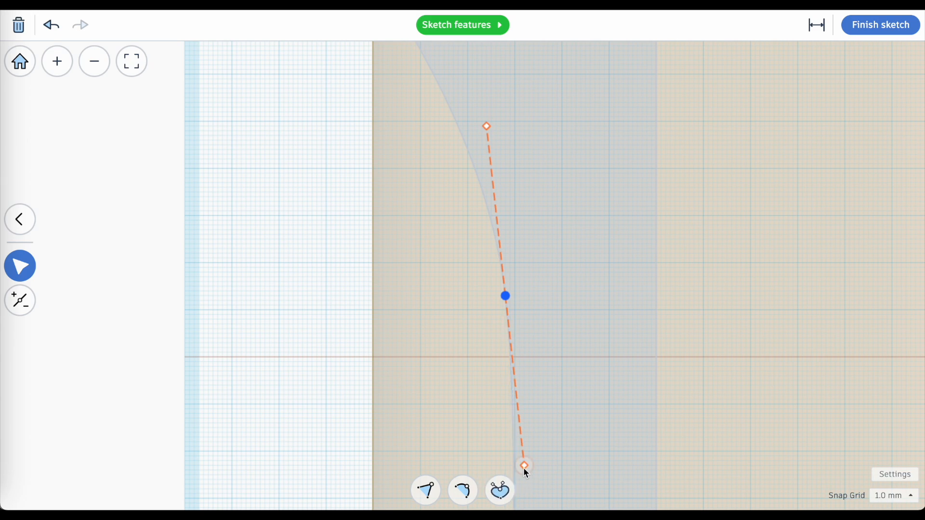
{"action": "mouse_move", "coordinate": [525, 470]}
{"action": "left_mouse_down"}
{"action": "mouse_move", "coordinate": [556, 442]}
{"action": "mouse_move", "coordinate": [511, 467]}
{"action": "left_mouse_up"}
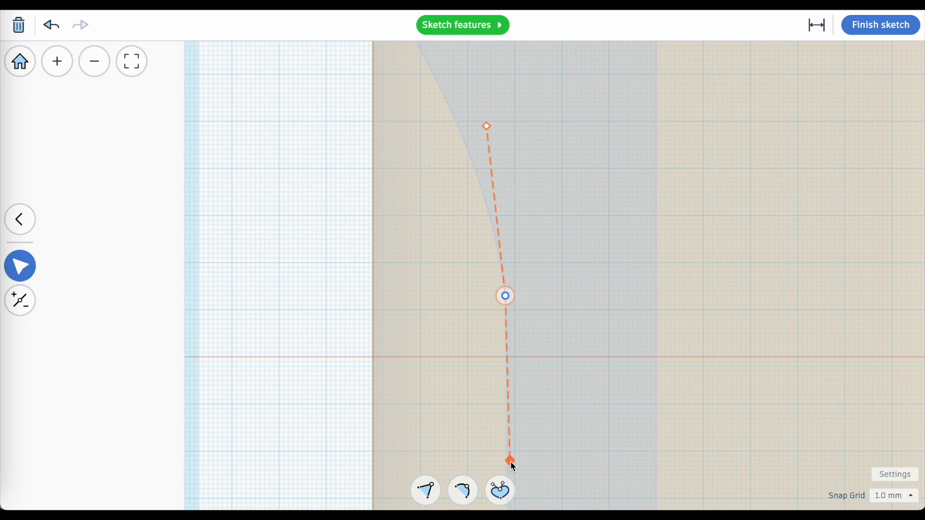
{"action": "scroll", "coordinate": [462, 230], "scroll_direction": "down", "scroll_amount": 3}
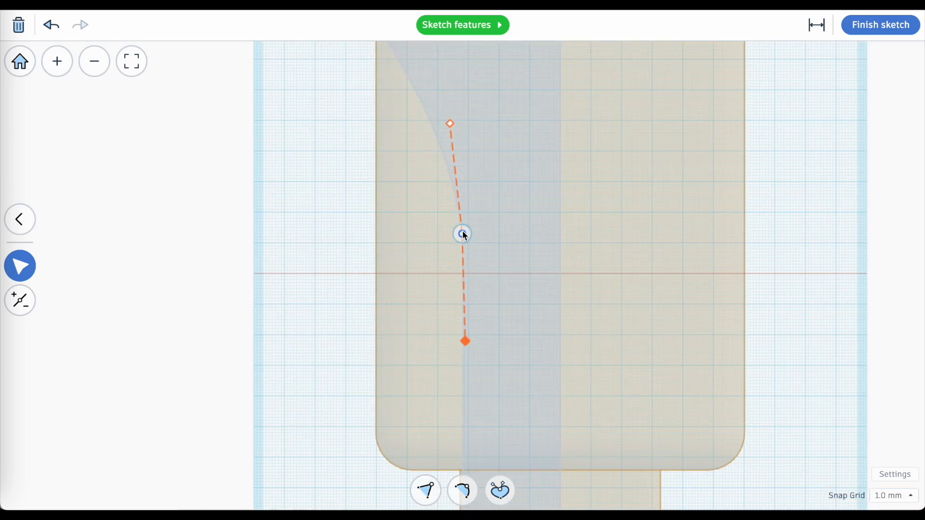
{"action": "scroll", "coordinate": [462, 231], "scroll_direction": "up", "scroll_amount": 1}
{"action": "left_click", "coordinate": [462, 235]}
{"action": "scroll", "coordinate": [522, 227], "scroll_direction": "down", "scroll_amount": 2}
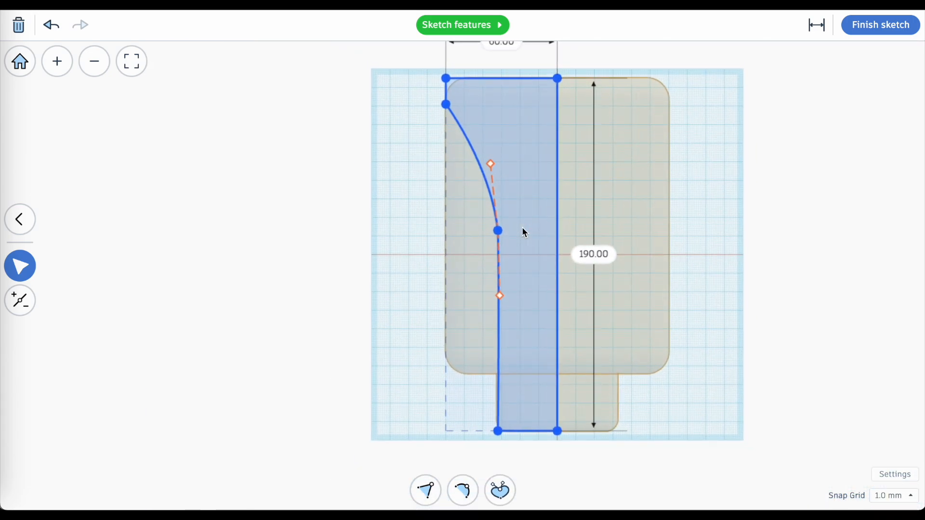
- Apply Break handles to the outer-edge point 14 mm below the profile's top outer corner
{"action": "scroll", "coordinate": [525, 233], "scroll_direction": "down", "scroll_amount": 1}
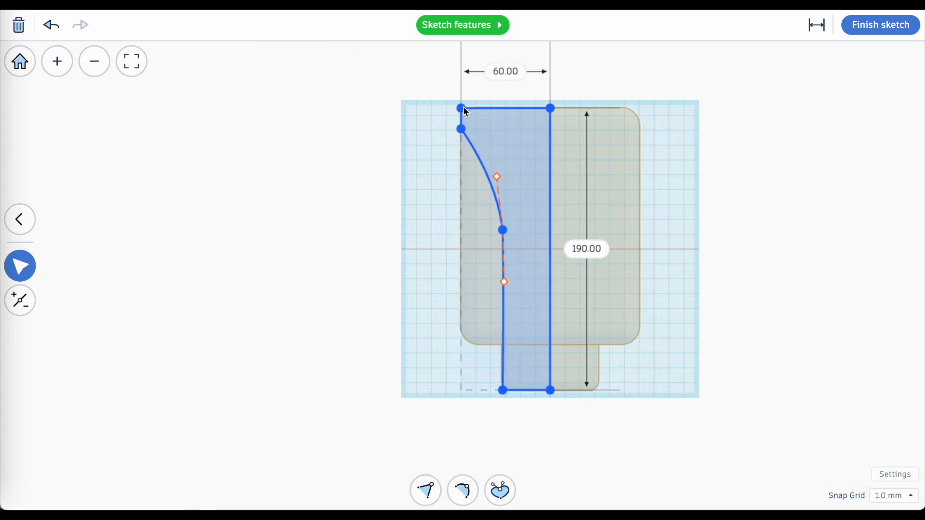
{"action": "scroll", "coordinate": [465, 111], "scroll_direction": "up", "scroll_amount": 5}
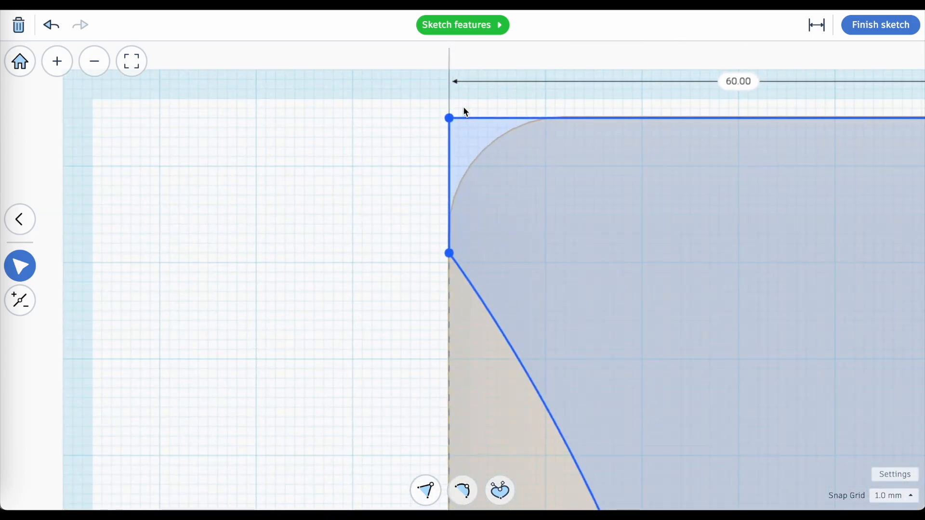
{"action": "scroll", "coordinate": [465, 111], "scroll_direction": "up", "scroll_amount": 2}
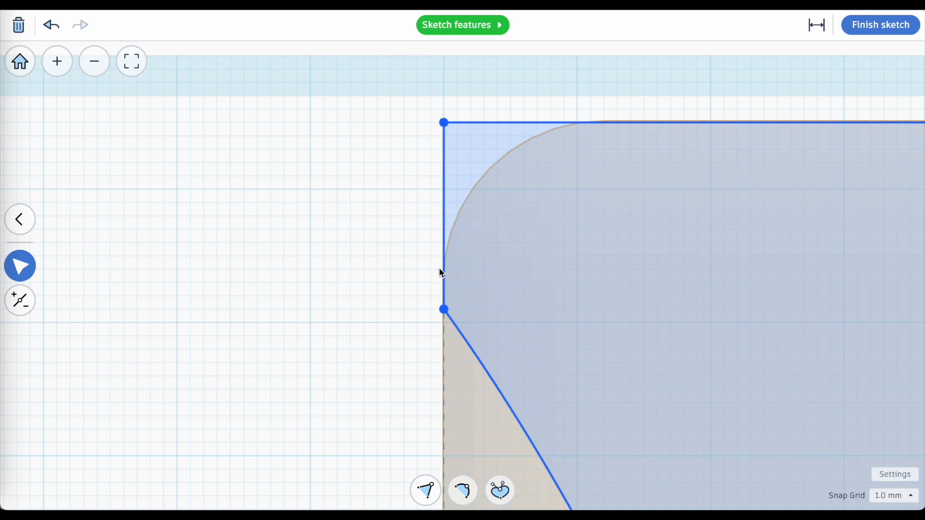
{"action": "left_click", "coordinate": [443, 309]}
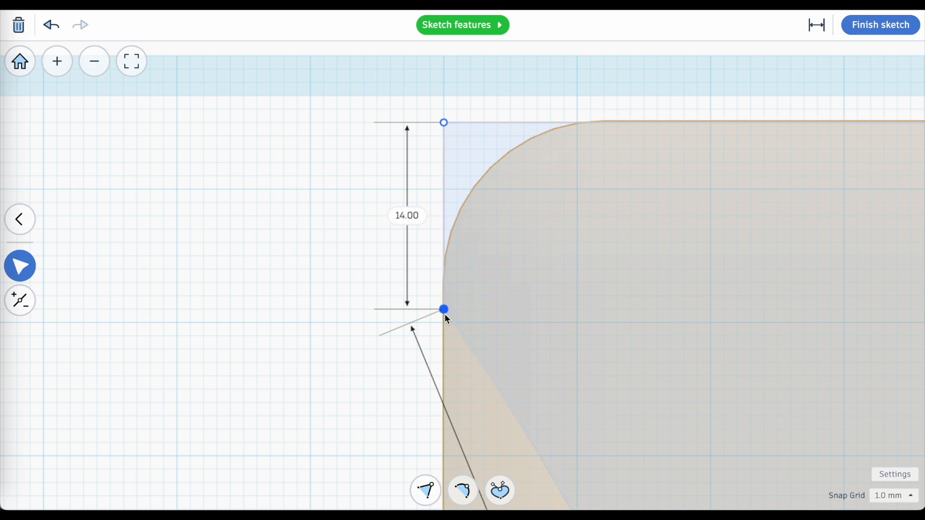
{"action": "left_click", "coordinate": [482, 293]}
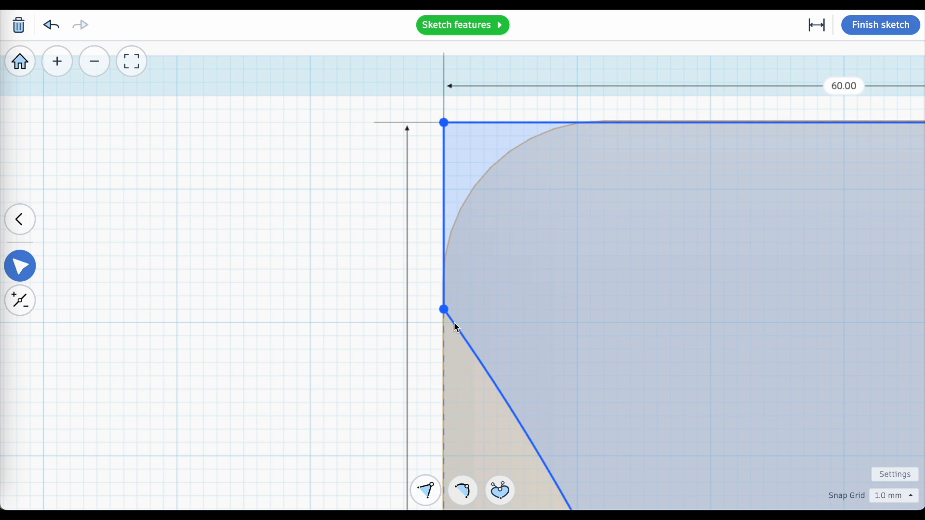
{"action": "left_click", "coordinate": [445, 309]}
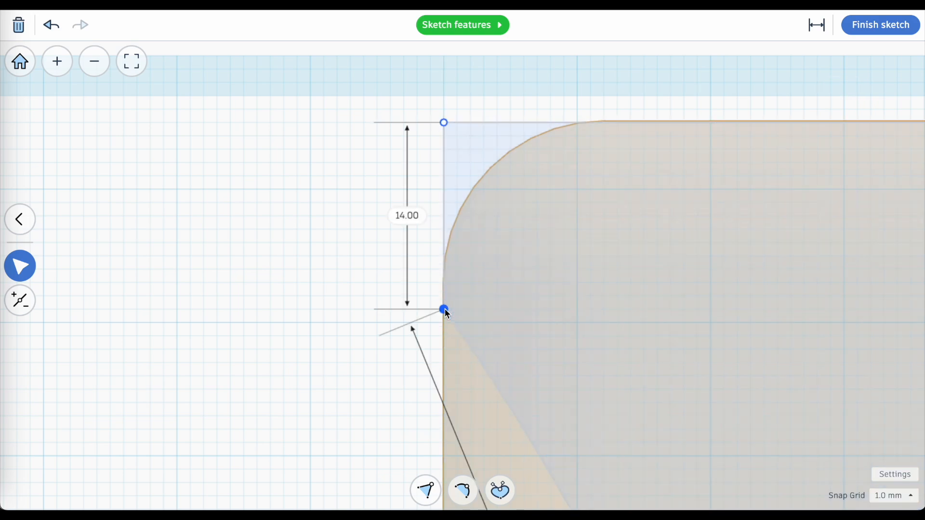
{"action": "left_click", "coordinate": [500, 490]}
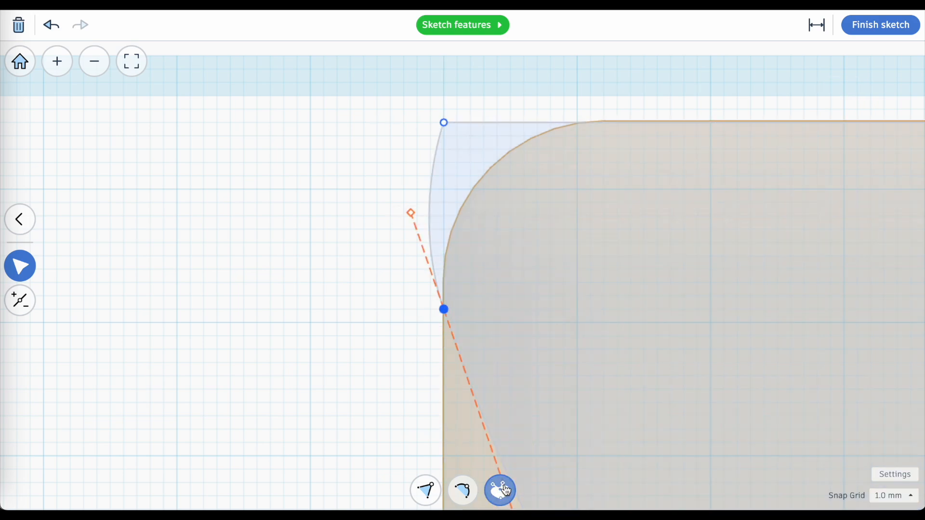
- Shape the flare below the outer-edge point with its lower handle and align its upper handle vertically to straighten the rim edge
{"action": "scroll", "coordinate": [482, 286], "scroll_direction": "up", "scroll_amount": 3}
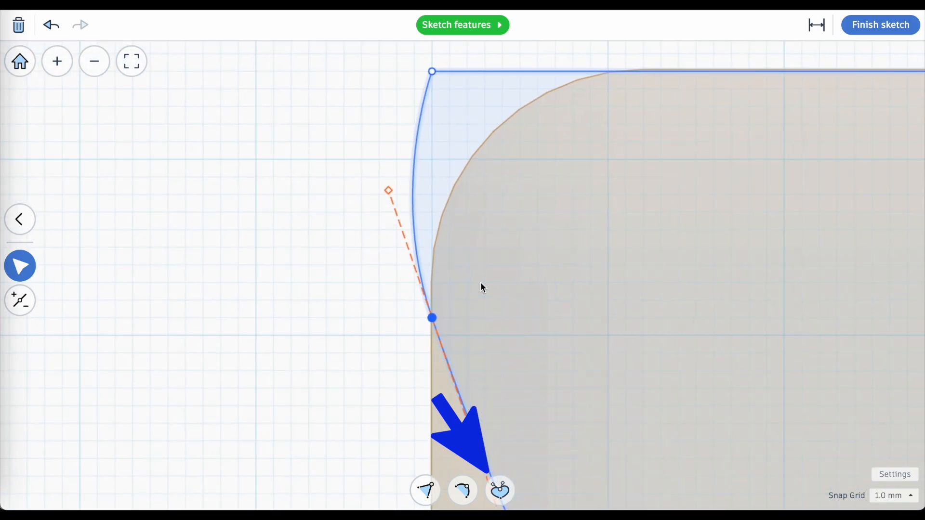
{"action": "scroll", "coordinate": [483, 287], "scroll_direction": "down", "scroll_amount": 5}
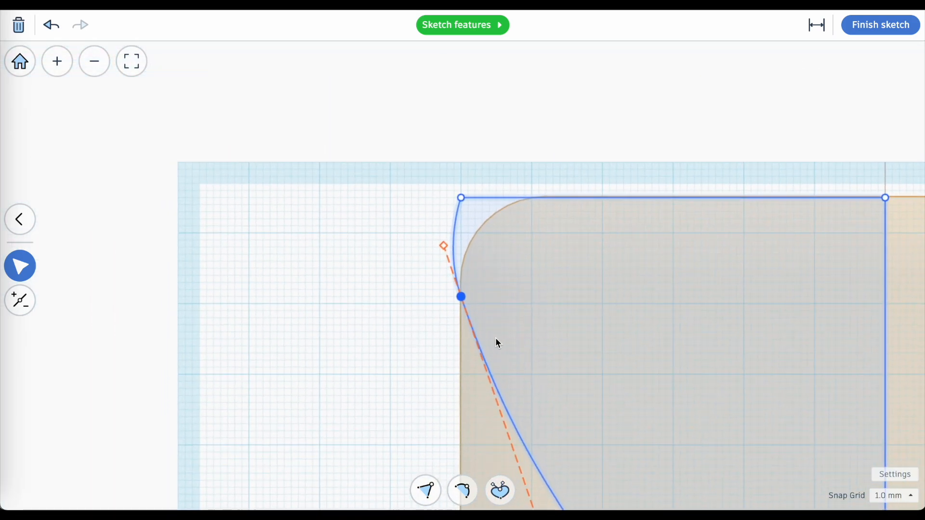
{"action": "scroll", "coordinate": [496, 343], "scroll_direction": "down", "scroll_amount": 3}
{"action": "scroll", "coordinate": [519, 412], "scroll_direction": "up", "scroll_amount": 6}
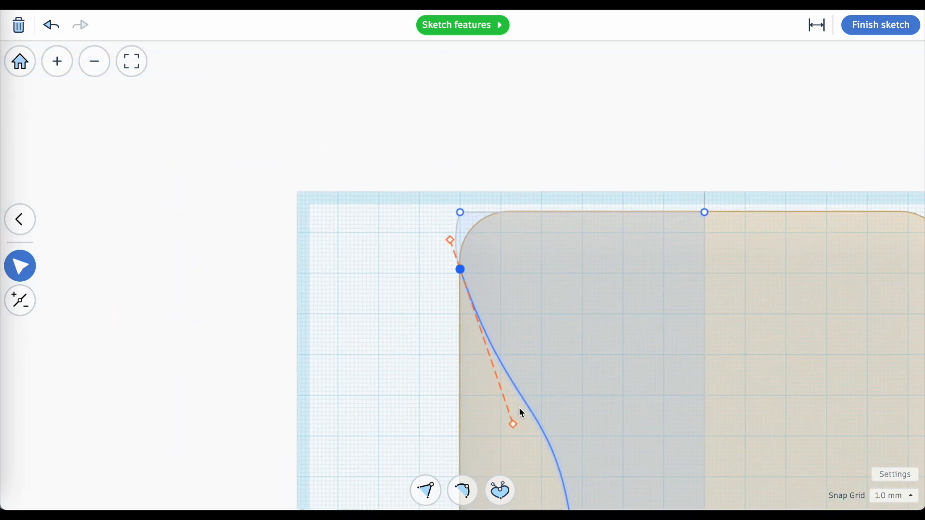
{"action": "left_click_drag", "start_coordinate": [509, 441], "coordinate": [480, 366]}
{"action": "scroll", "coordinate": [423, 165], "scroll_direction": "up", "scroll_amount": 3}
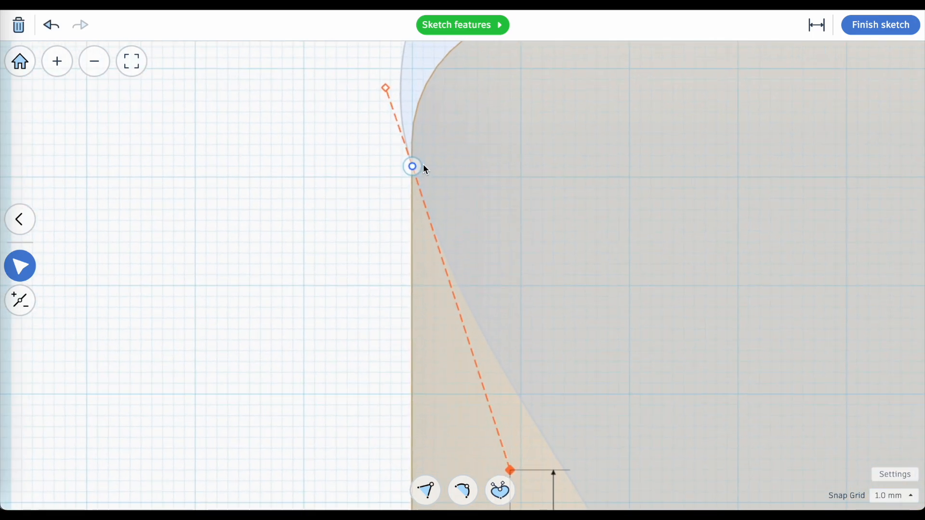
{"action": "left_click_drag", "start_coordinate": [413, 166], "coordinate": [410, 207]}
{"action": "scroll", "coordinate": [407, 145], "scroll_direction": "down", "scroll_amount": 5}
{"action": "scroll", "coordinate": [543, 291], "scroll_direction": "down", "scroll_amount": 4}
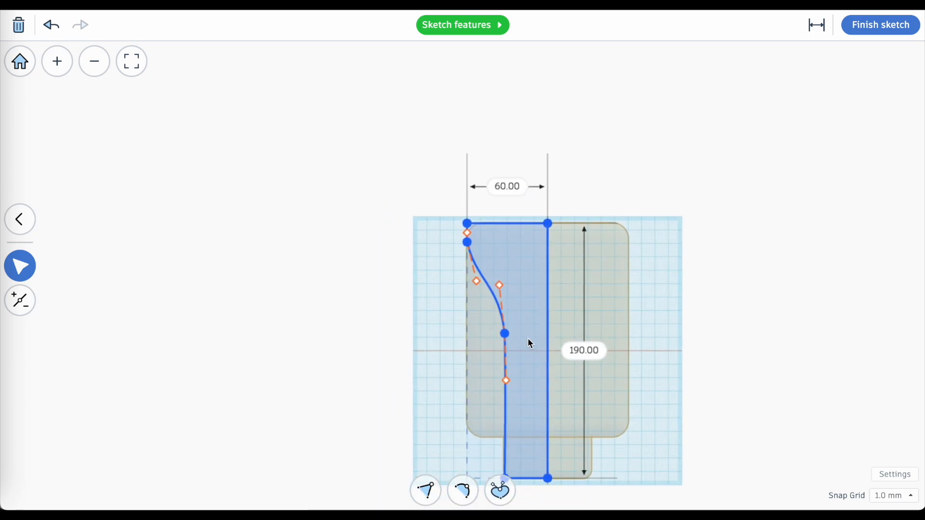
- Move the mid-profile curve point about 6 mm straight down to lengthen the flare
{"action": "scroll", "coordinate": [528, 338], "scroll_direction": "up", "scroll_amount": 5}
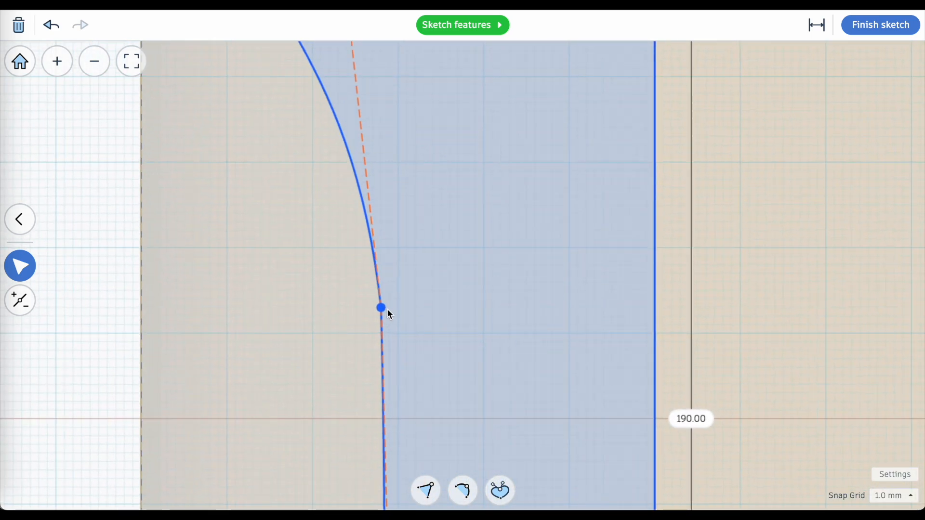
{"action": "left_click", "coordinate": [381, 308]}
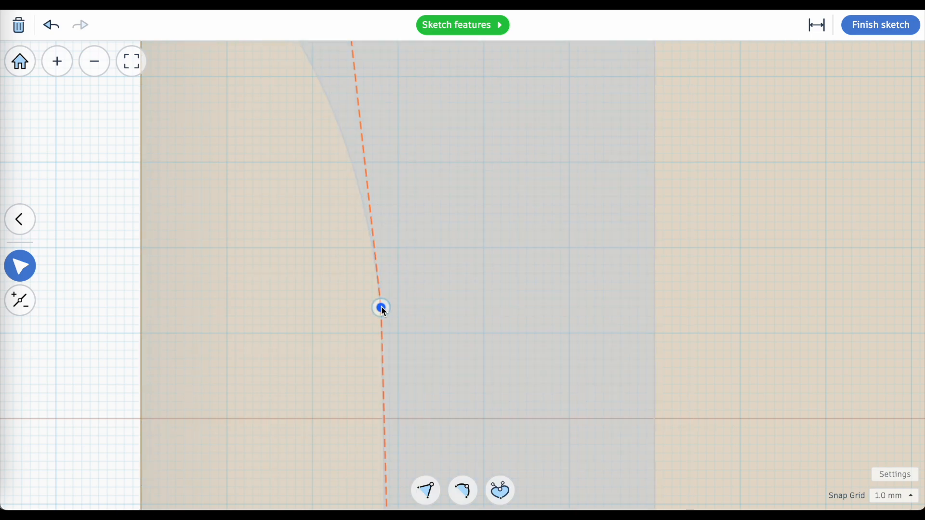
{"action": "left_click_drag", "start_coordinate": [381, 308], "coordinate": [380, 359]}
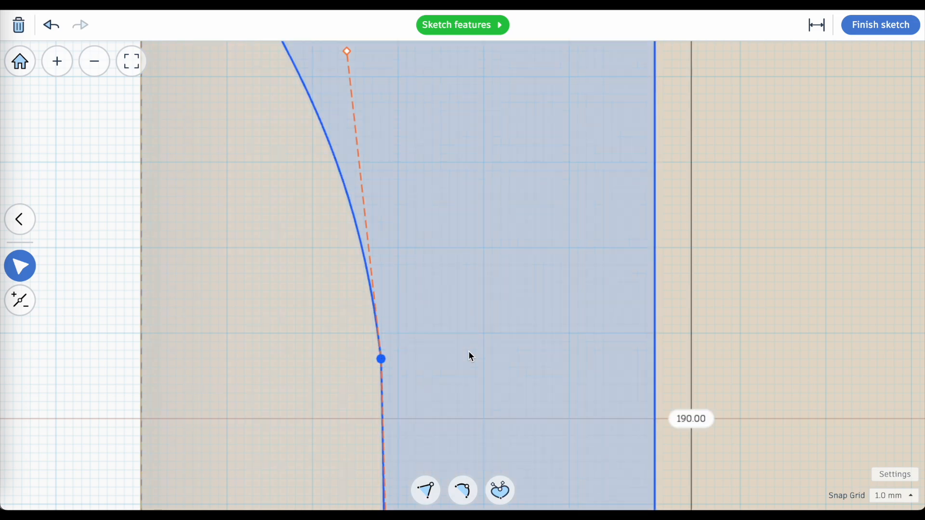
{"action": "scroll", "coordinate": [471, 357], "scroll_direction": "down", "scroll_amount": 10}
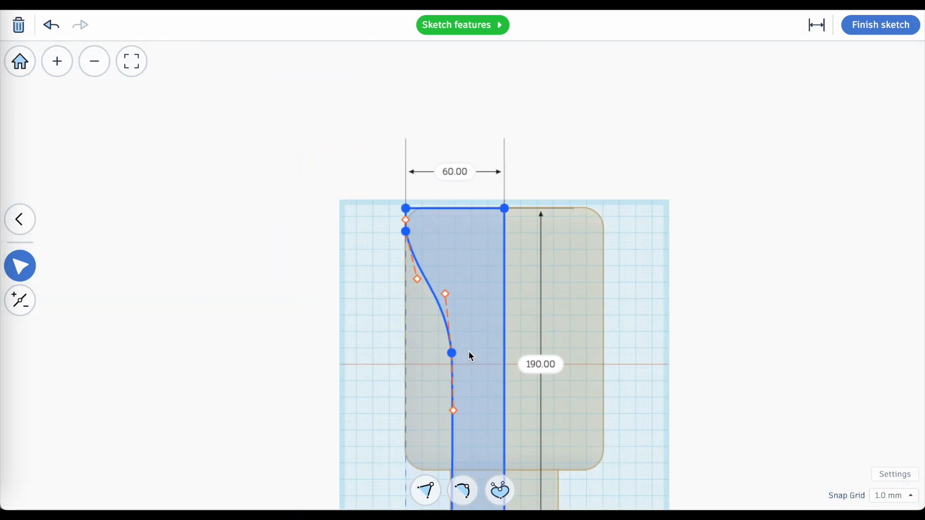
{"action": "scroll", "coordinate": [469, 355], "scroll_direction": "down", "scroll_amount": 3}
{"action": "scroll", "coordinate": [471, 356], "scroll_direction": "up", "scroll_amount": 2}
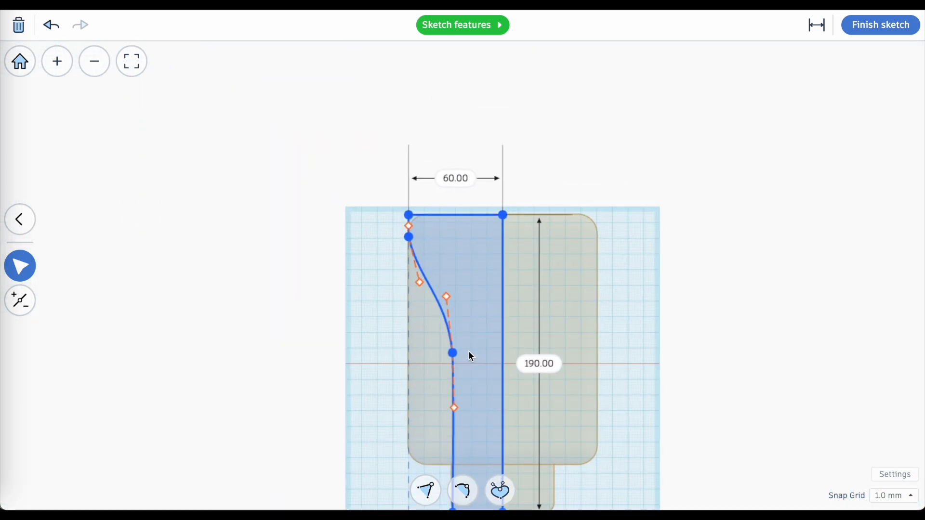
{"action": "scroll", "coordinate": [471, 357], "scroll_direction": "down", "scroll_amount": 3}
{"action": "scroll", "coordinate": [471, 357], "scroll_direction": "up", "scroll_amount": 6}
{"action": "scroll", "coordinate": [471, 357], "scroll_direction": "up", "scroll_amount": 2}
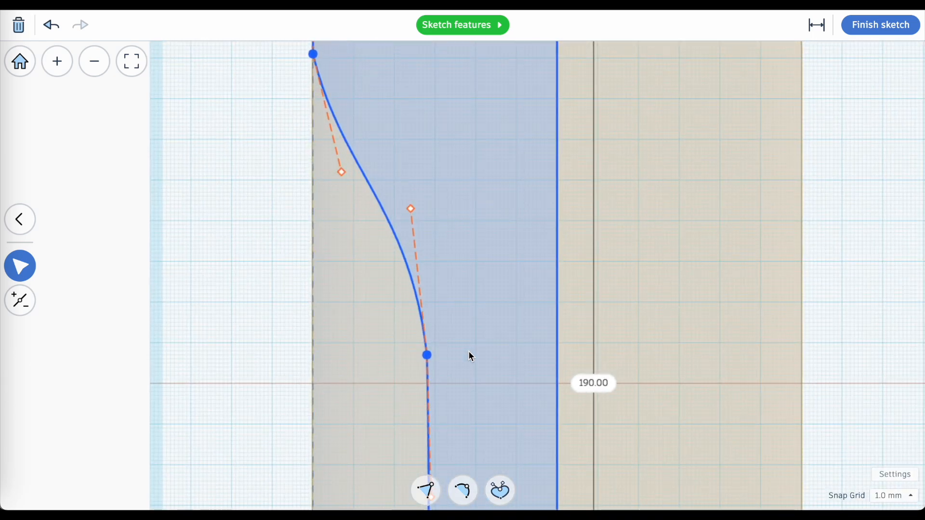
{"action": "scroll", "coordinate": [471, 357], "scroll_direction": "down", "scroll_amount": 3}
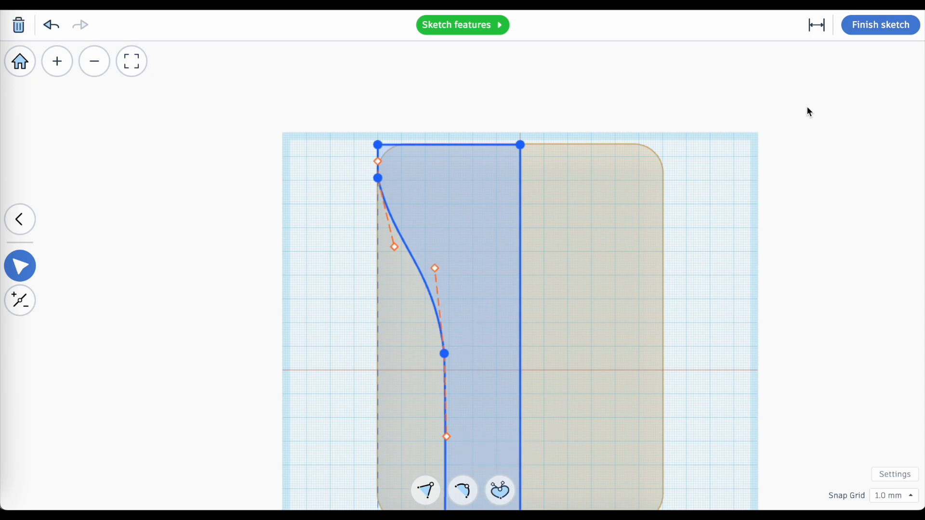
- Finish the profile sketch and duplicate the resulting solid in place
{"action": "left_click", "coordinate": [880, 27]}
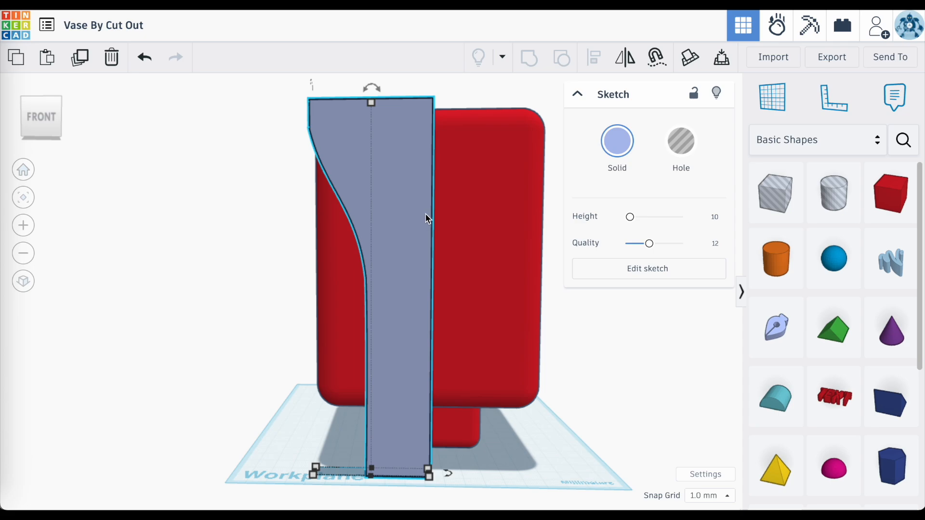
{"action": "right_click_drag", "start_coordinate": [426, 213], "coordinate": [316, 255]}
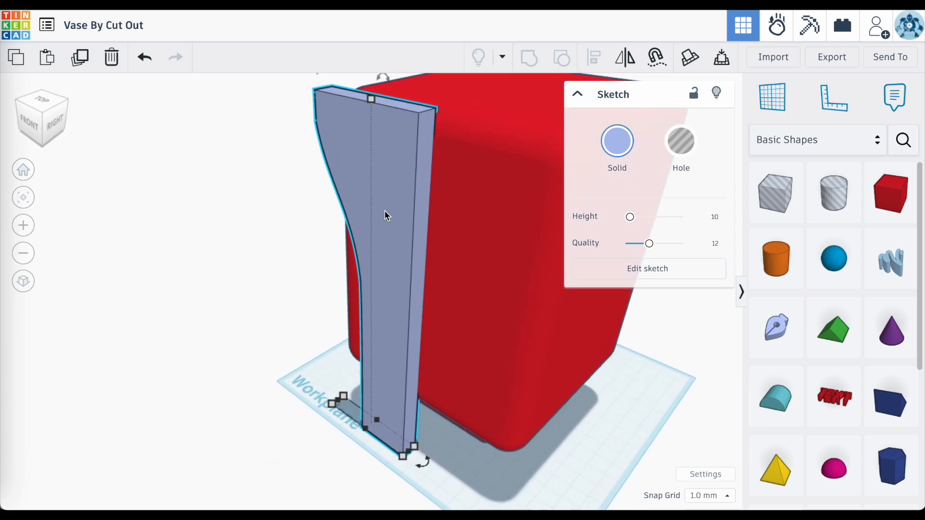
{"action": "right_click_drag", "start_coordinate": [396, 192], "coordinate": [386, 179]}
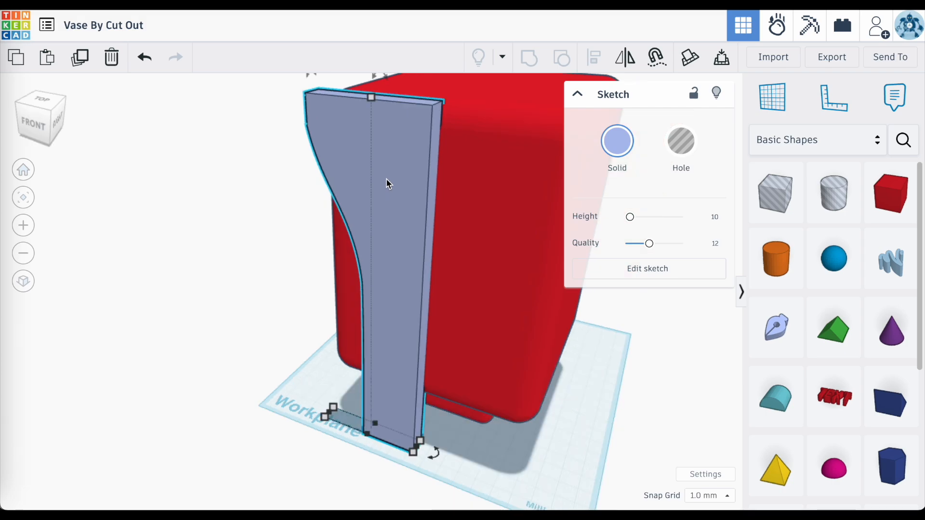
{"action": "key", "text": "ctrl+d"}
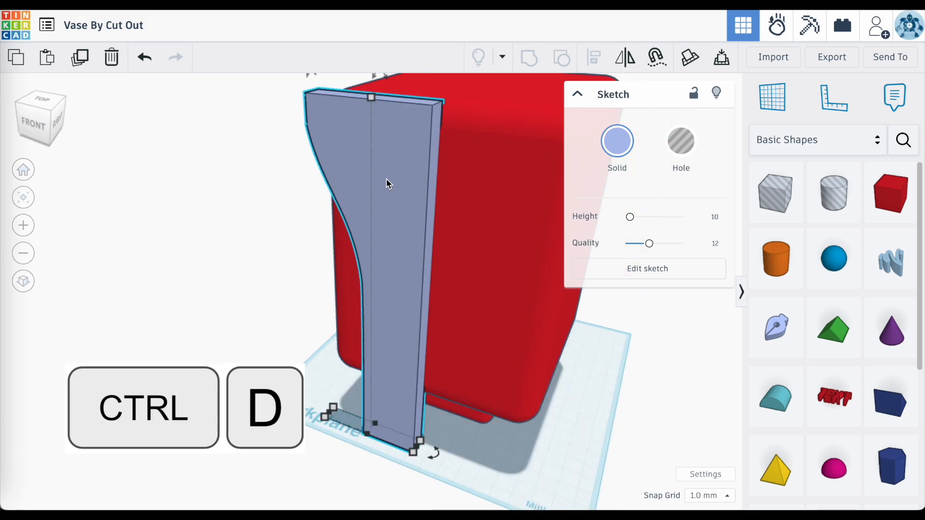
{"action": "left_click", "coordinate": [86, 62]}
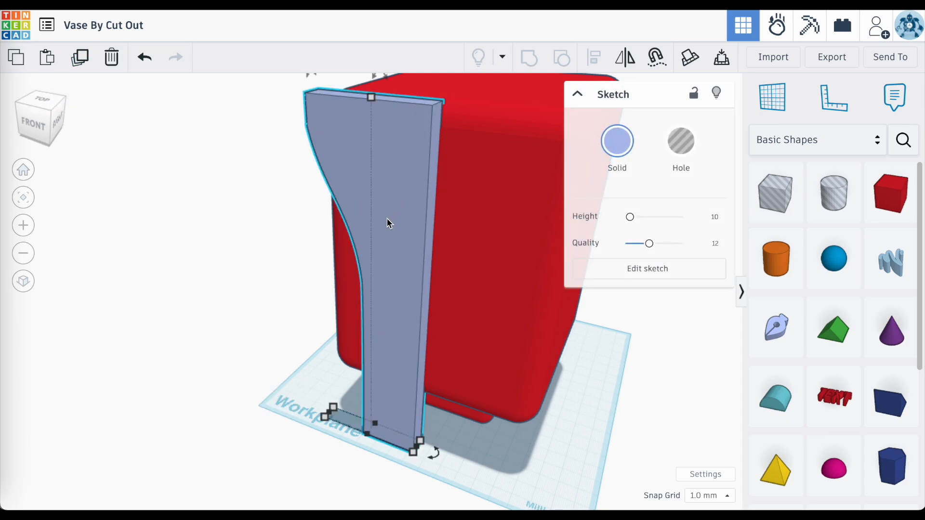
- Mirror the duplicated profile solid along its width, keeping it in place over the original half
{"action": "mouse_move", "coordinate": [388, 223]}
{"action": "left_mouse_down"}
{"action": "mouse_move", "coordinate": [310, 239]}
{"action": "mouse_move", "coordinate": [295, 231]}
{"action": "mouse_move", "coordinate": [231, 258]}
{"action": "mouse_move", "coordinate": [281, 262]}
{"action": "left_mouse_up"}
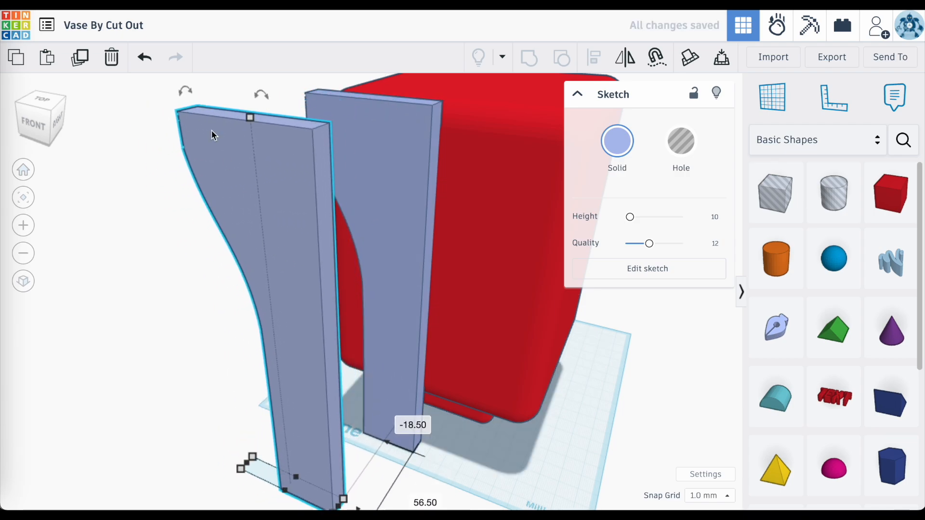
{"action": "left_click", "coordinate": [146, 59]}
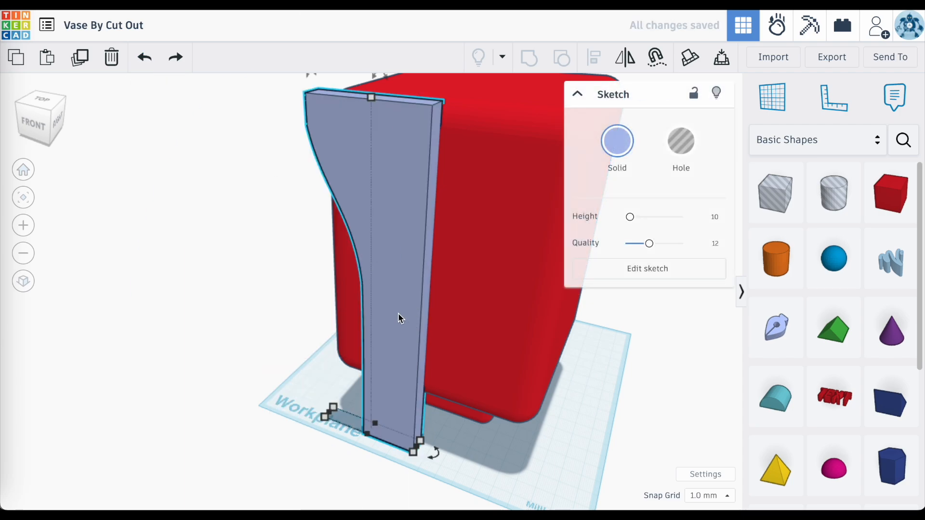
{"action": "left_click", "coordinate": [626, 71]}
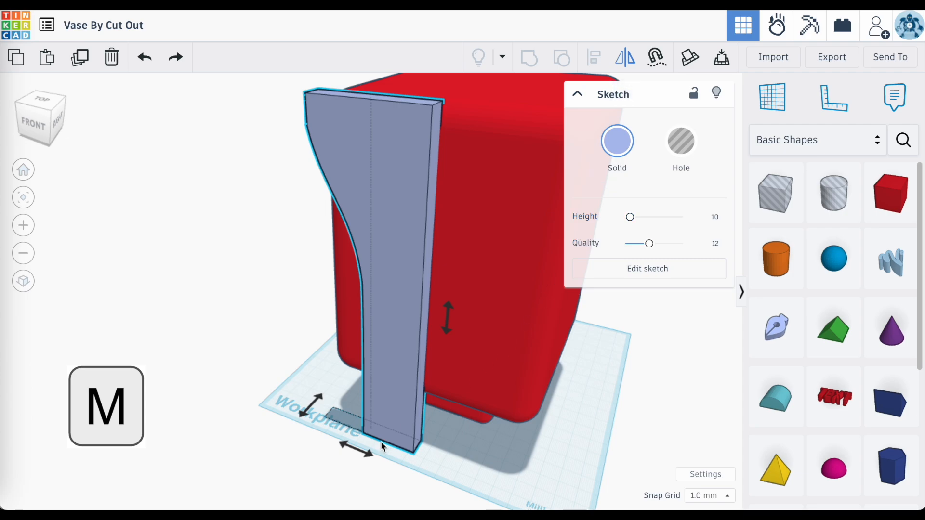
{"action": "left_click", "coordinate": [363, 455]}
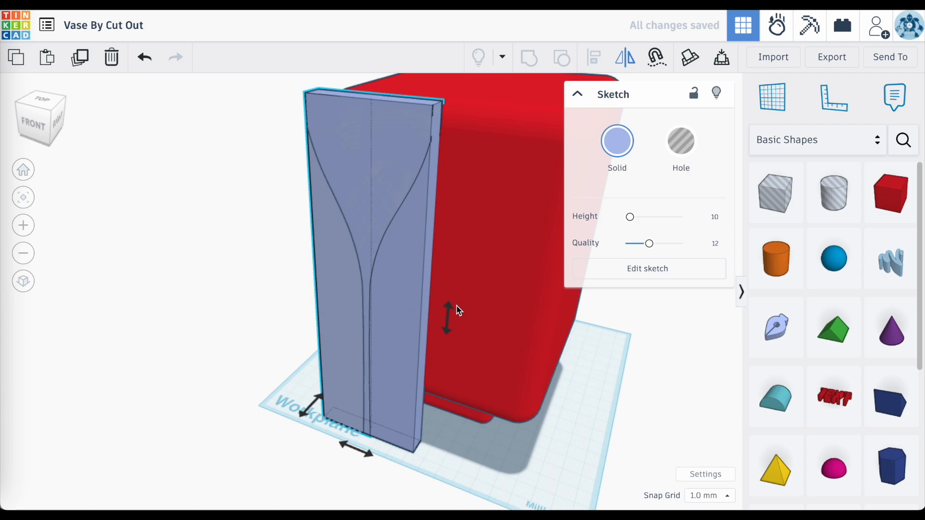
- Place a workplane on the straight vertical side face of the profile solid
{"action": "right_click_drag", "start_coordinate": [454, 310], "coordinate": [398, 257]}
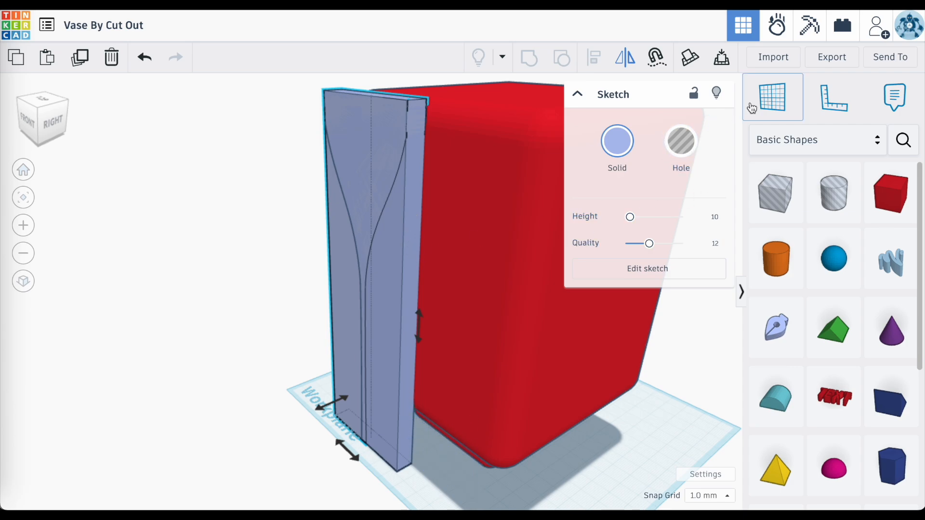
{"action": "key", "text": "w"}
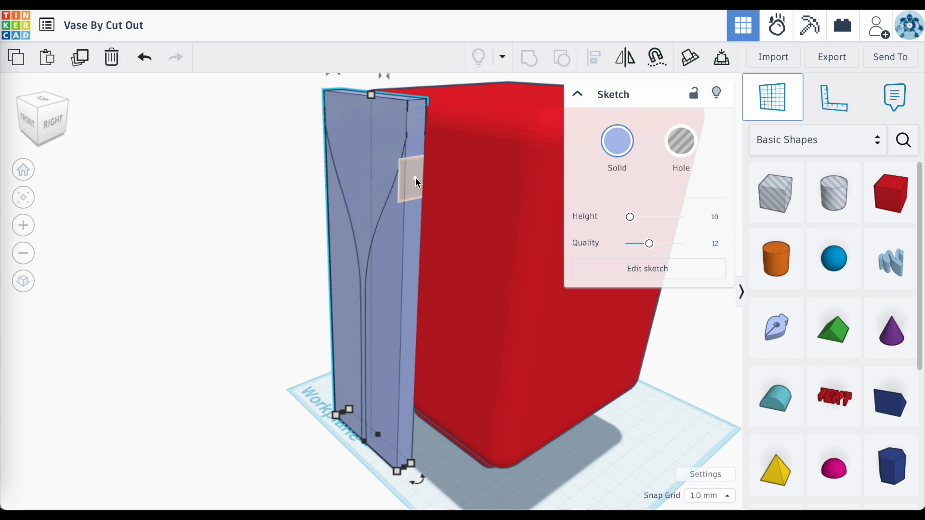
{"action": "left_click", "coordinate": [415, 179]}
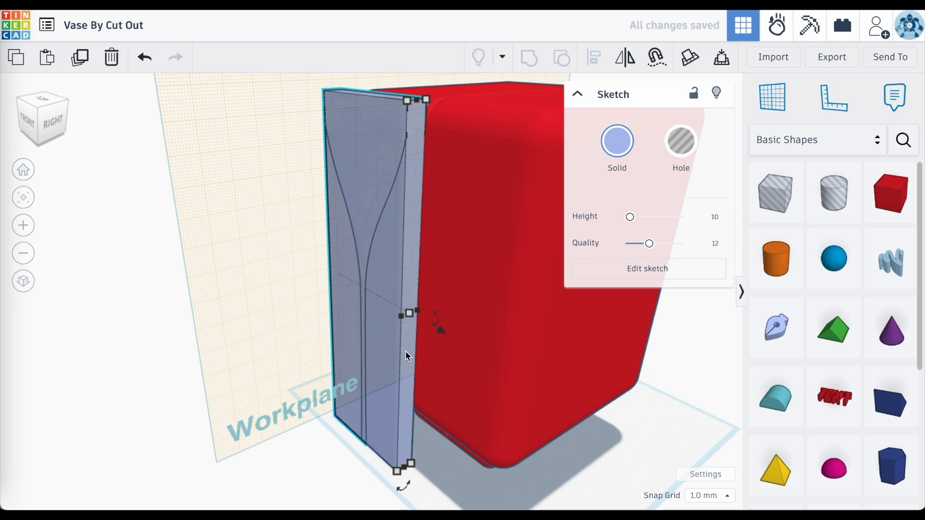
- Drop the mirrored half onto the side workplane so the straight edges of both profile halves meet
{"action": "right_click_drag", "start_coordinate": [406, 357], "coordinate": [378, 336]}
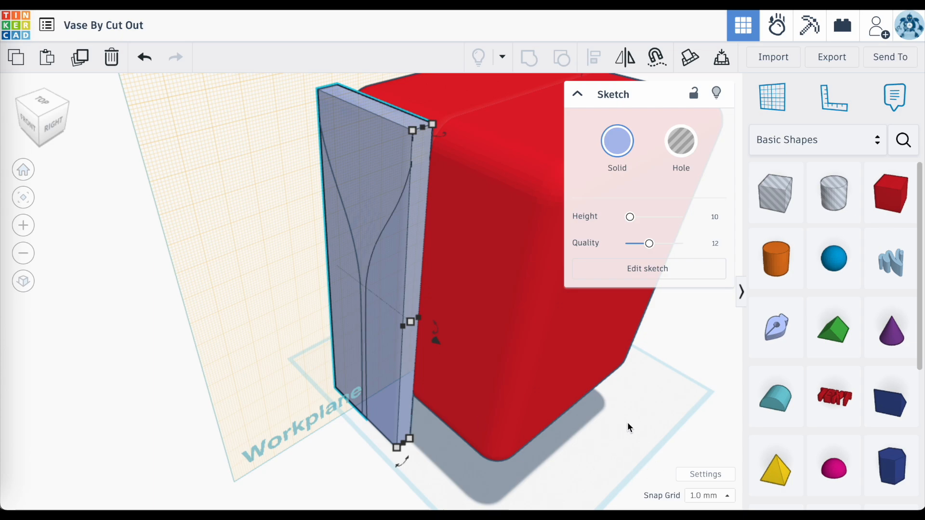
{"action": "scroll", "coordinate": [619, 439], "scroll_direction": "up", "scroll_amount": 2}
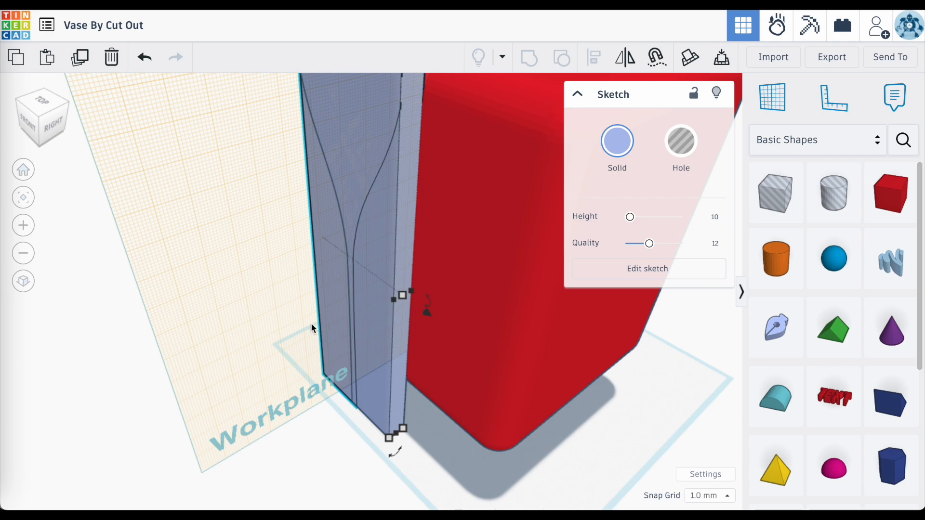
{"action": "right_click_drag", "start_coordinate": [340, 339], "coordinate": [380, 334]}
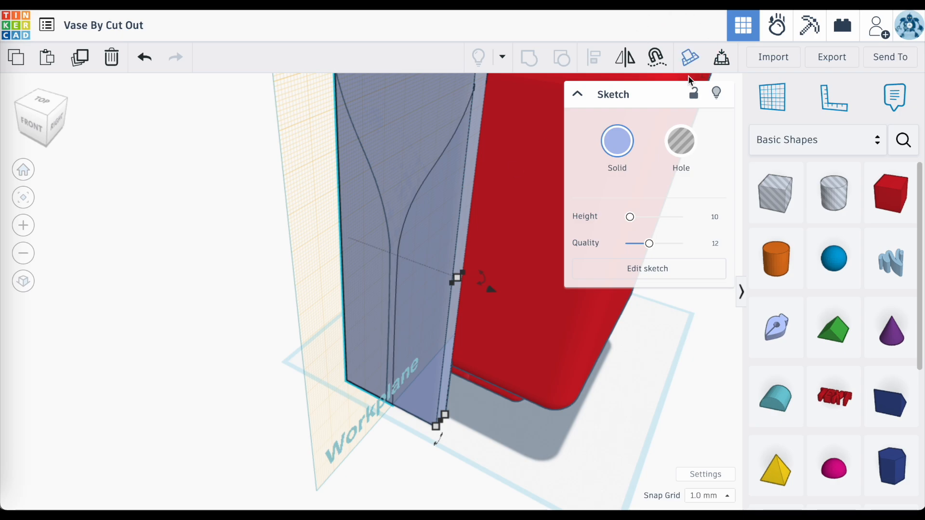
{"action": "key", "text": "d"}
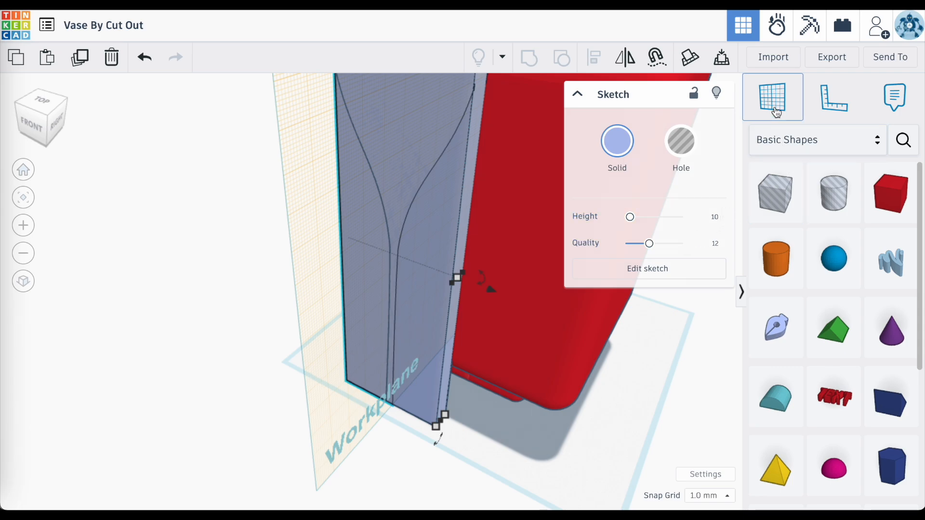
{"action": "right_click_drag", "start_coordinate": [296, 322], "coordinate": [397, 313]}
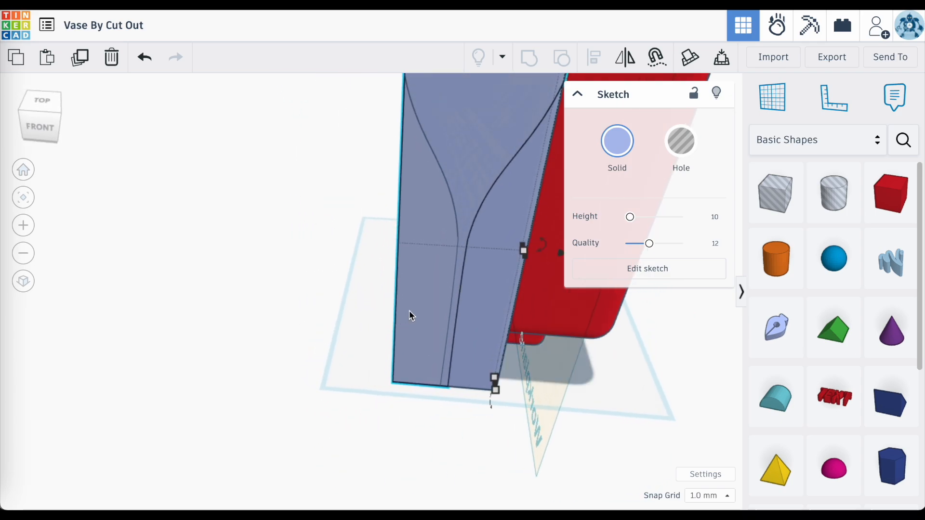
{"action": "right_click_drag", "start_coordinate": [409, 310], "coordinate": [317, 309]}
{"action": "key", "text": "d"}
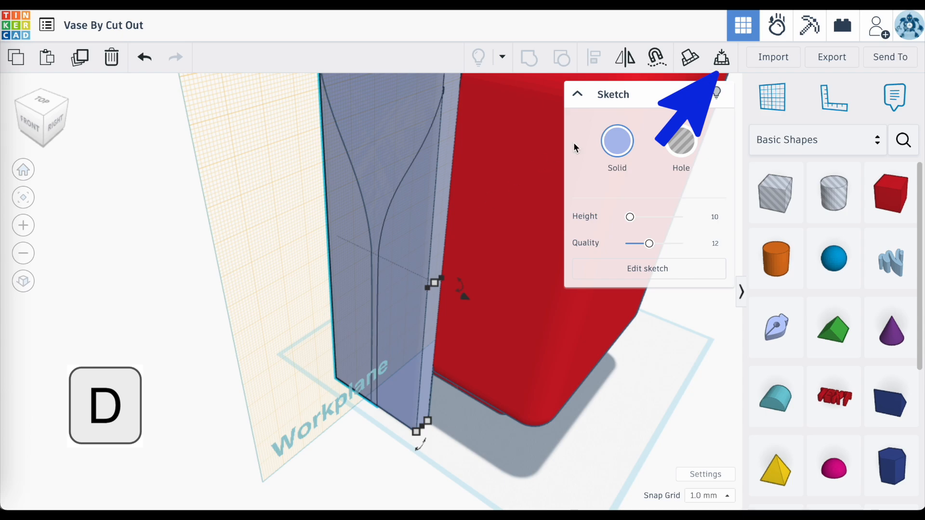
{"action": "left_click", "coordinate": [720, 65]}
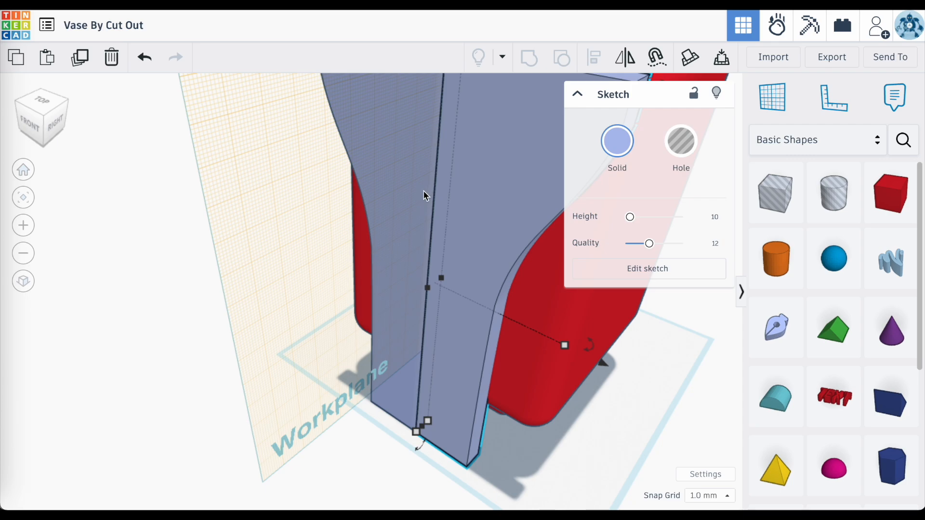
- Return the workplane to the original base grid
{"action": "scroll", "coordinate": [450, 193], "scroll_direction": "down", "scroll_amount": 4}
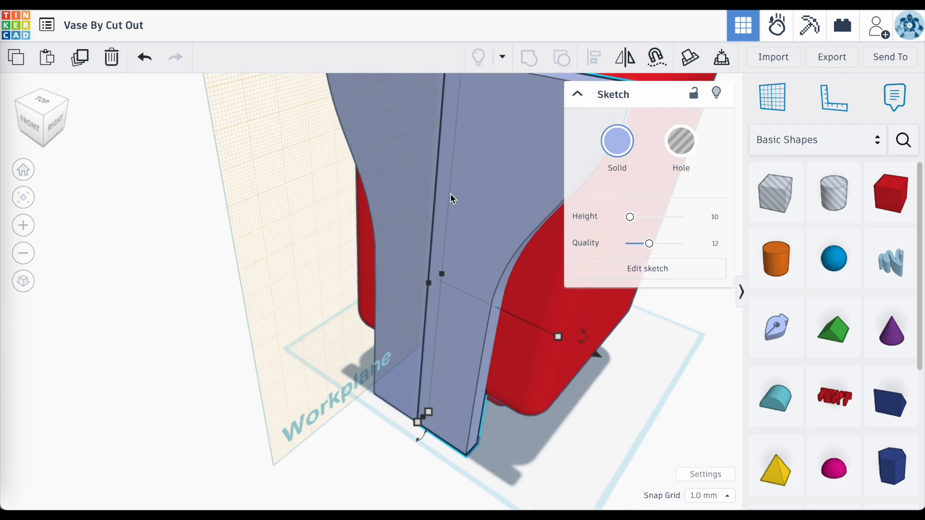
{"action": "right_click_drag", "start_coordinate": [475, 97], "coordinate": [487, 152]}
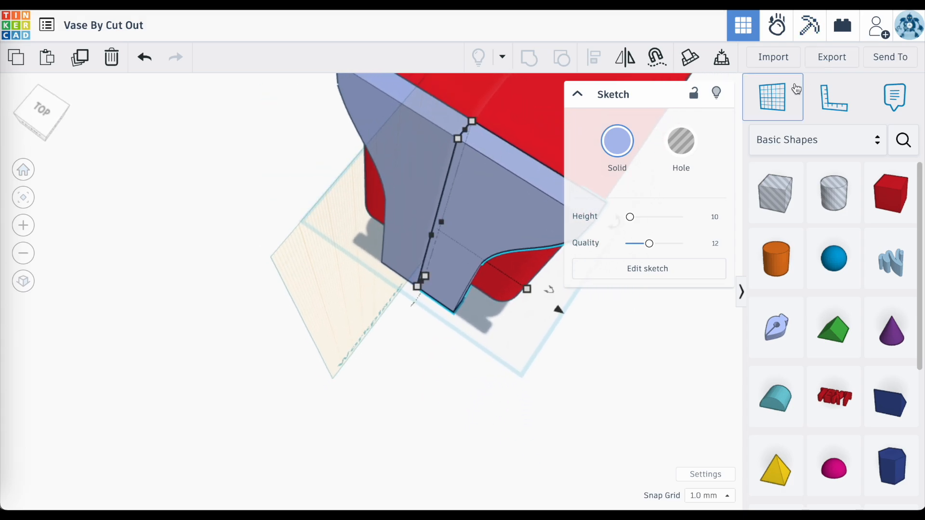
{"action": "left_click", "coordinate": [771, 104]}
{"action": "left_click", "coordinate": [521, 346]}
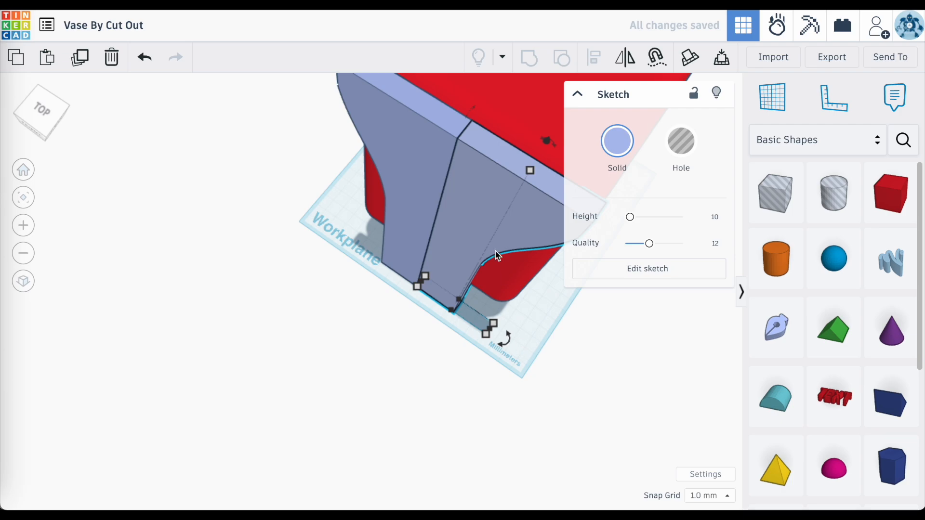
- Group the two mirrored profile halves into one vase silhouette
{"action": "mouse_move", "coordinate": [429, 196]}
{"action": "right_mouse_down"}
{"action": "mouse_move", "coordinate": [459, 188]}
{"action": "mouse_move", "coordinate": [453, 151]}
{"action": "right_mouse_up"}
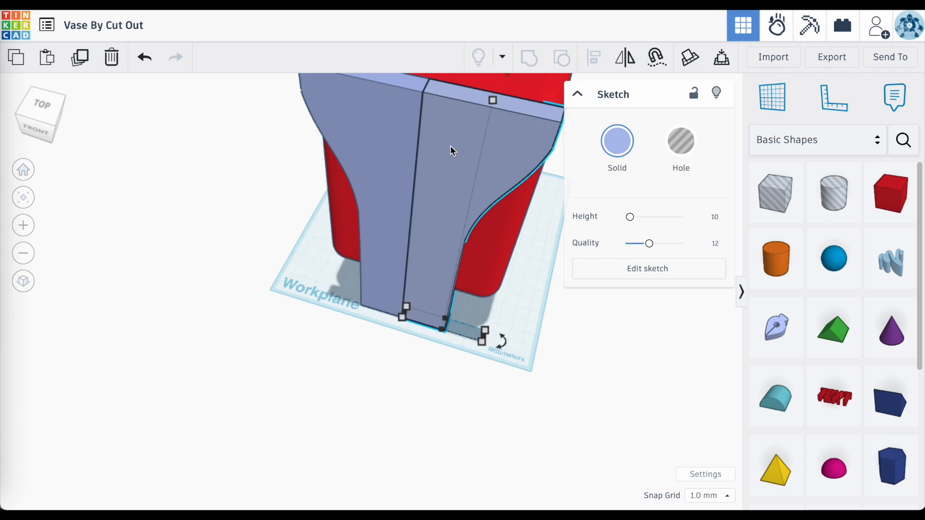
{"action": "key", "text": "shift"}
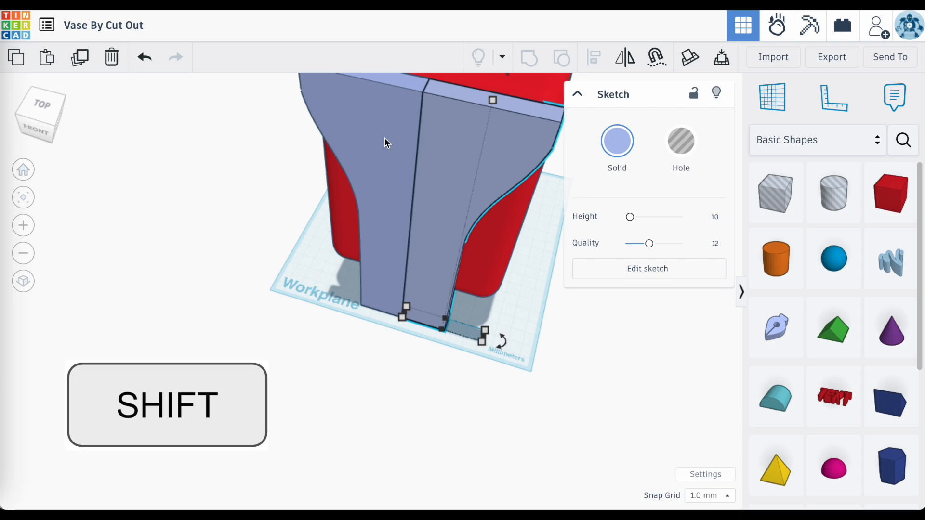
{"action": "left_click", "coordinate": [384, 138], "text": "shift"}
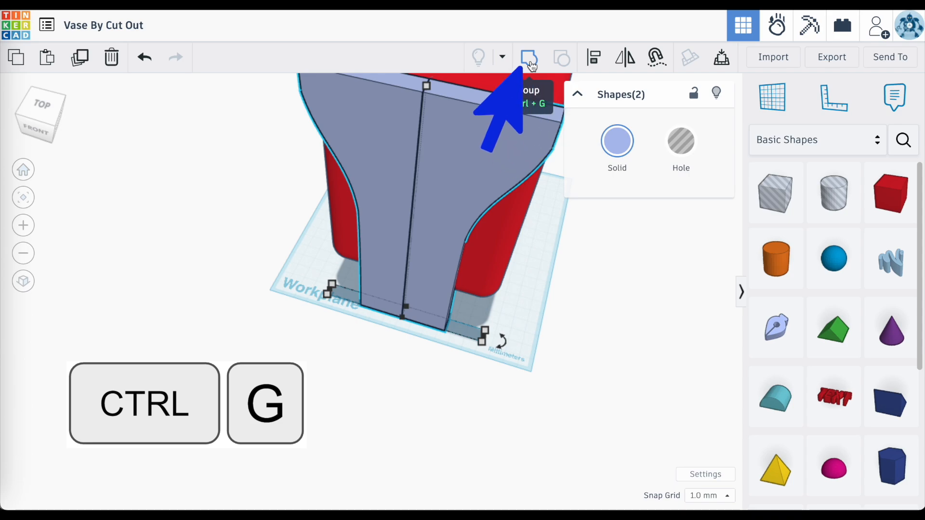
{"action": "key", "text": "ctrl+g"}
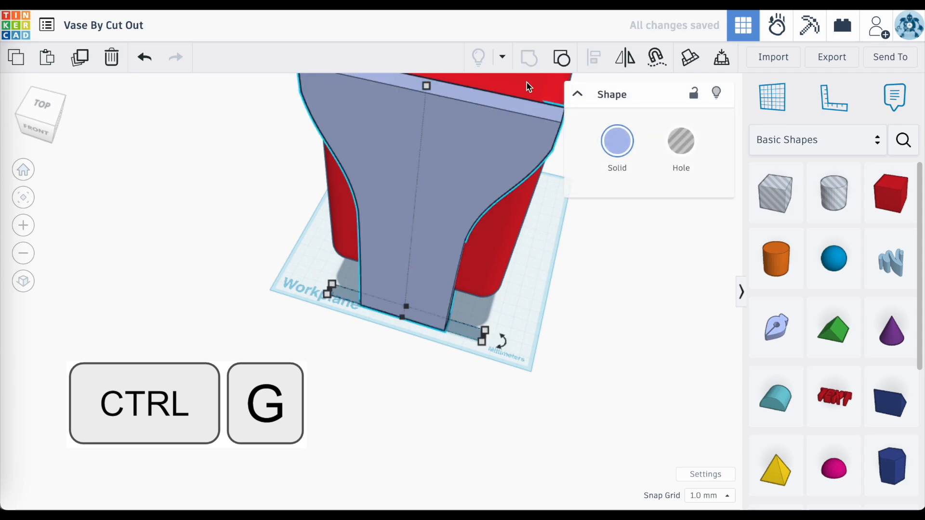
- Turn the grouped vase silhouette into a hole and deselect it
{"action": "right_click_drag", "start_coordinate": [461, 194], "coordinate": [510, 140]}
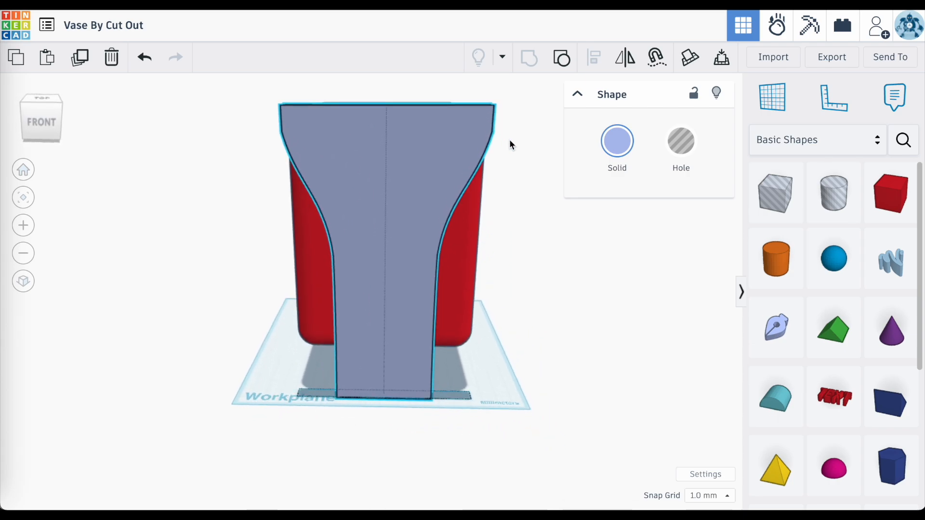
{"action": "scroll", "coordinate": [377, 269], "scroll_direction": "up", "scroll_amount": 2}
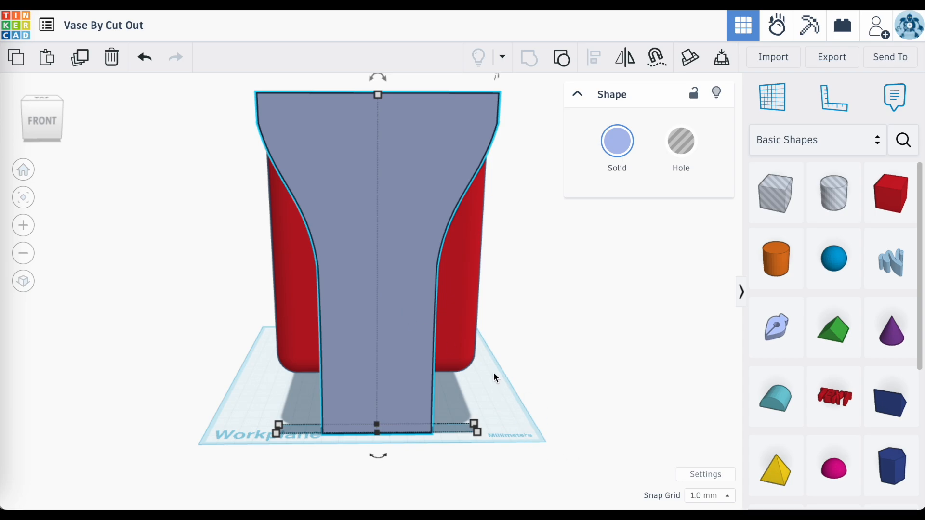
{"action": "left_click", "coordinate": [683, 138]}
{"action": "left_click", "coordinate": [524, 276]}
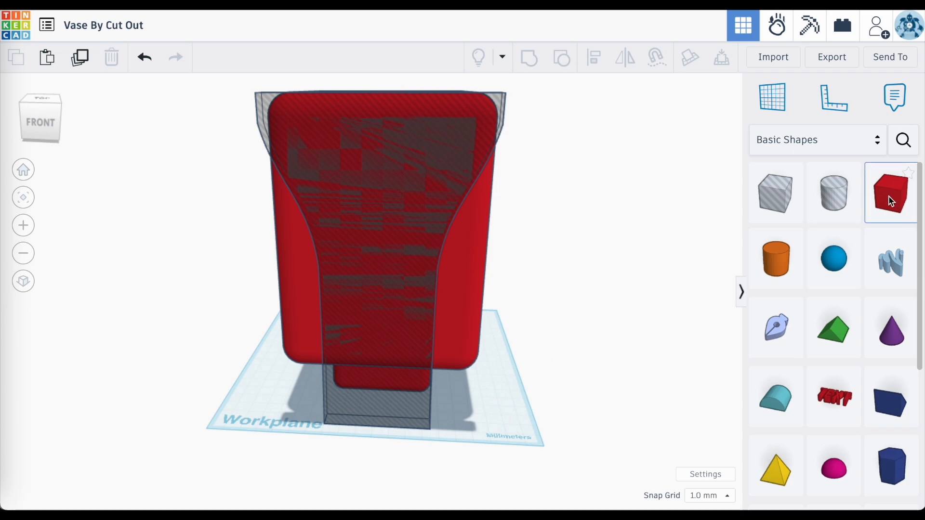
- Add a solid box beside the base of the silhouette hole and set its front-to-back depth to 10 mm
{"action": "left_click_drag", "start_coordinate": [891, 201], "coordinate": [462, 435]}
{"action": "left_click", "coordinate": [433, 444]}
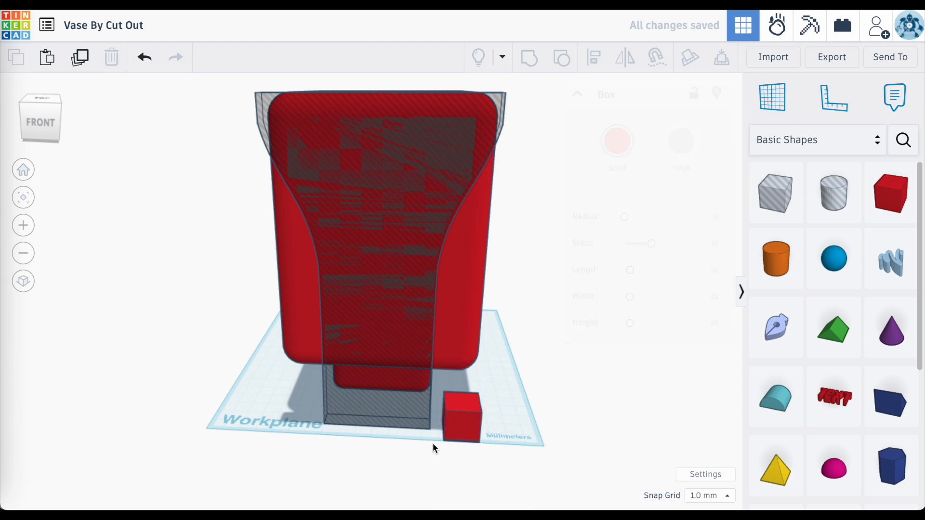
{"action": "scroll", "coordinate": [431, 438], "scroll_direction": "up", "scroll_amount": 5}
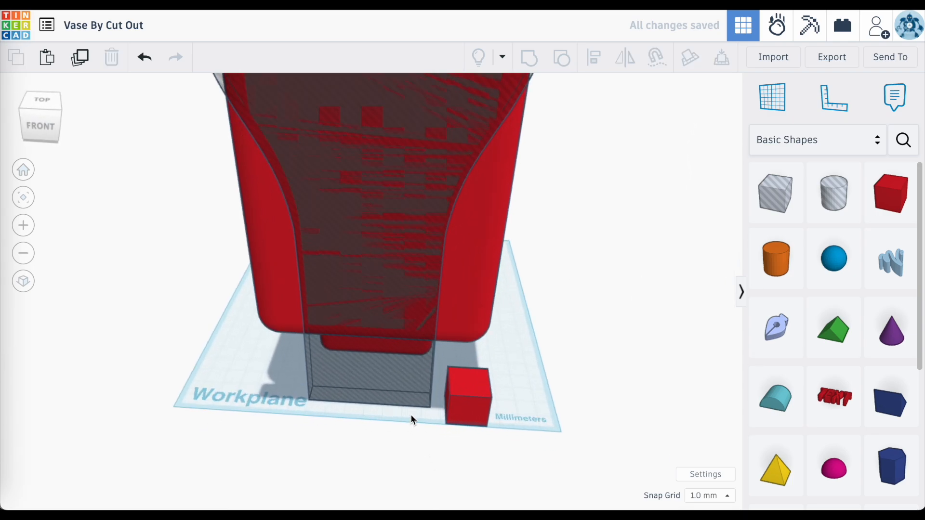
{"action": "left_click", "coordinate": [409, 378]}
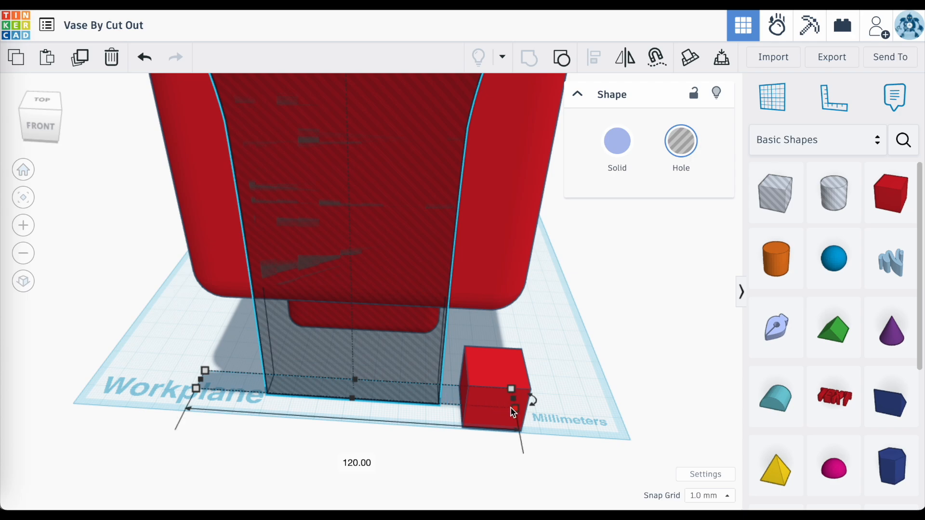
{"action": "left_click", "coordinate": [491, 425]}
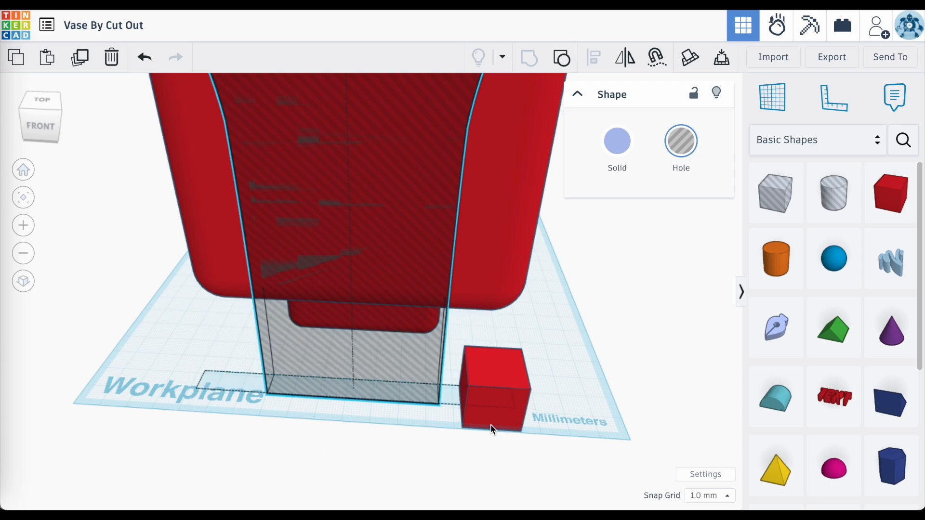
{"action": "left_click", "coordinate": [588, 411]}
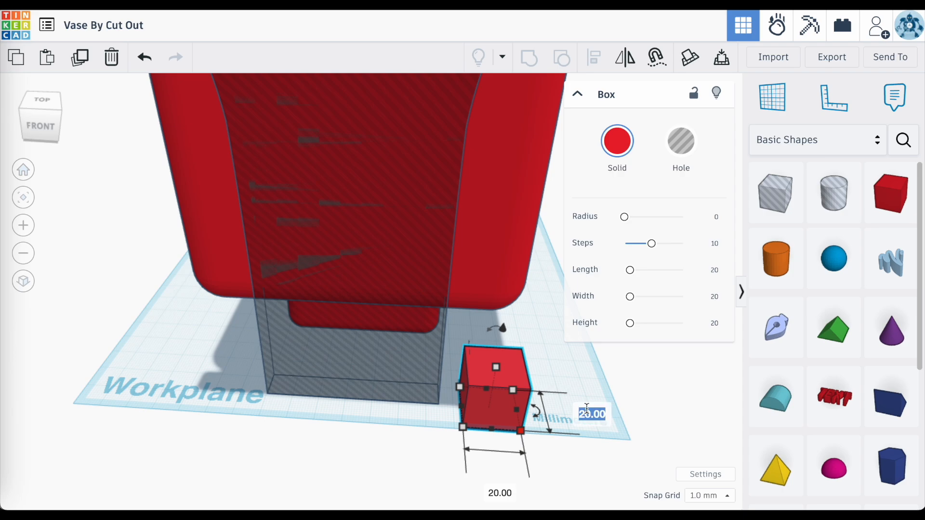
{"action": "type", "text": "10"}
{"action": "key", "text": "Return"}
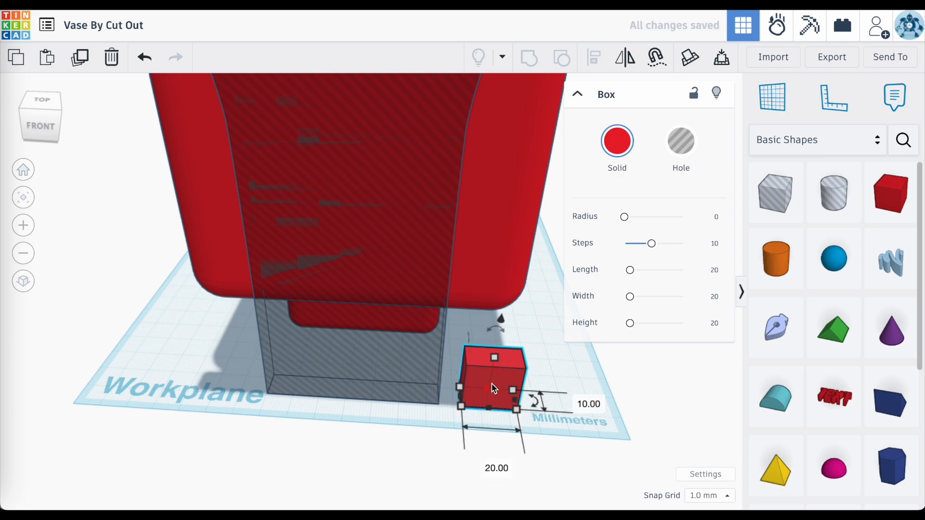
- Align the box and the silhouette hole on their front-to-back centres and clear the selection
{"action": "left_click", "coordinate": [455, 422]}
{"action": "left_click_drag", "start_coordinate": [486, 420], "coordinate": [404, 385]}
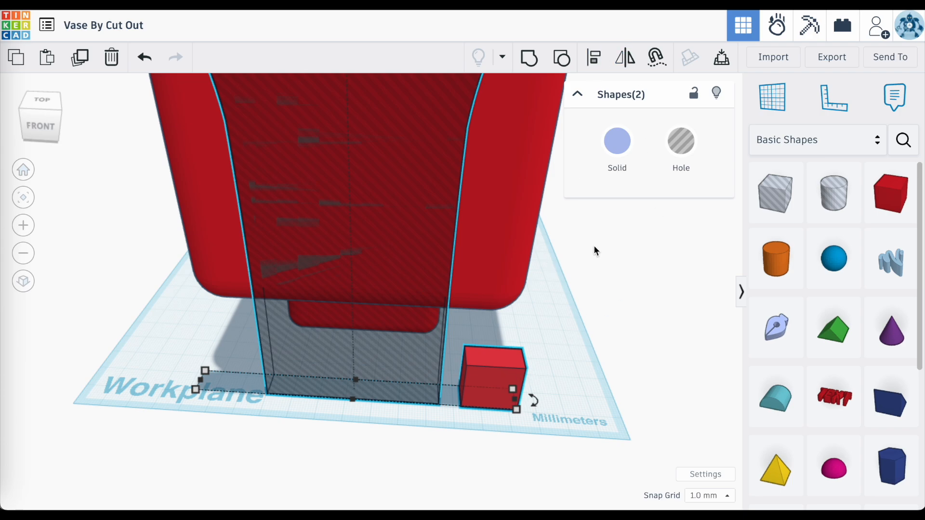
{"action": "key", "text": "l"}
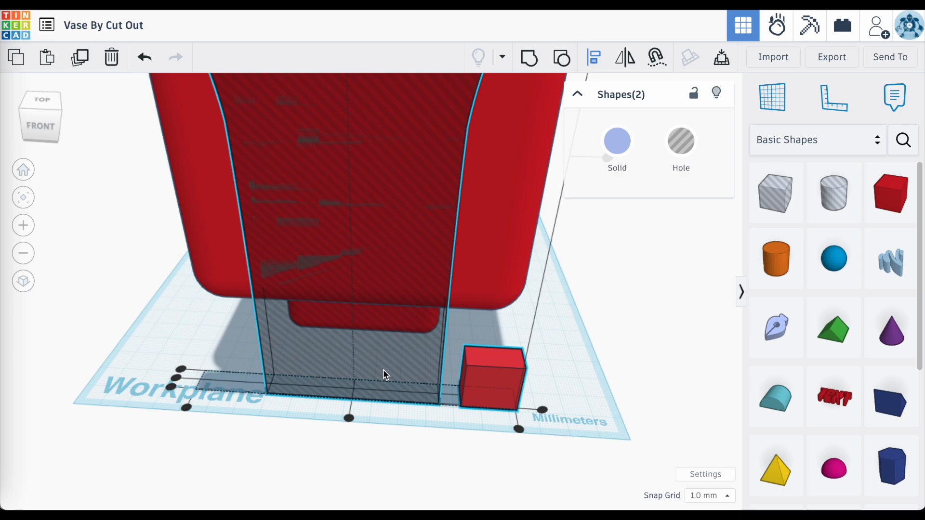
{"action": "left_click", "coordinate": [178, 382]}
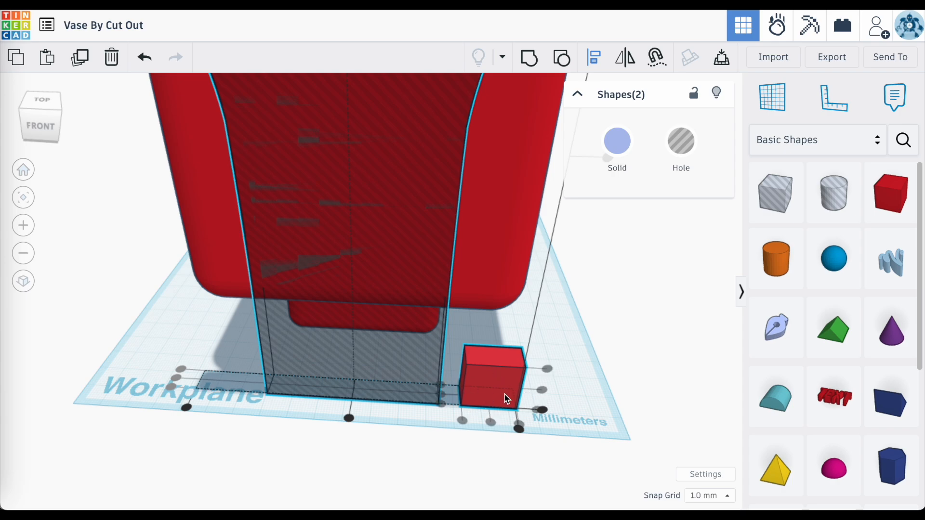
{"action": "left_click", "coordinate": [587, 422]}
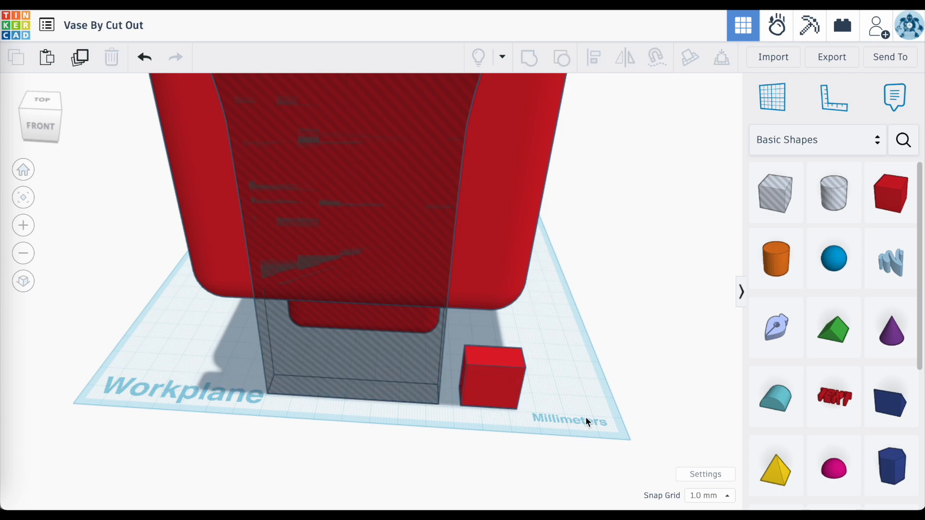
{"action": "scroll", "coordinate": [586, 419], "scroll_direction": "down", "scroll_amount": 3}
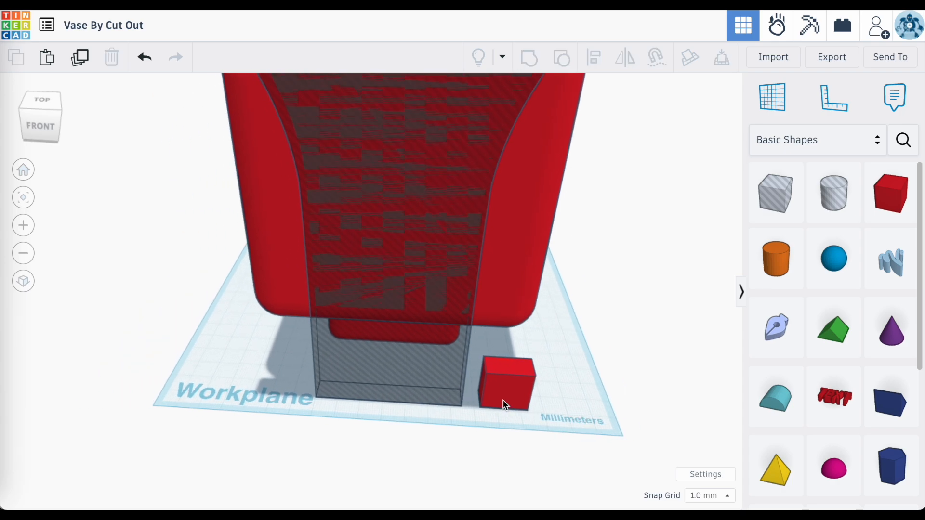
- Stretch the small solid box sideways and upwards until it extends beyond both sides and the top of the silhouette hole
{"action": "left_click", "coordinate": [504, 405]}
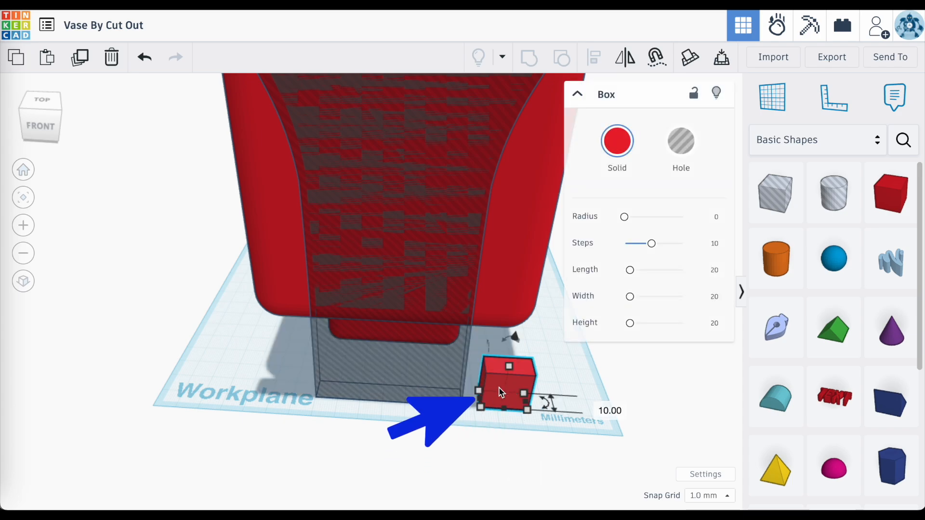
{"action": "left_click_drag", "start_coordinate": [476, 398], "coordinate": [118, 418]}
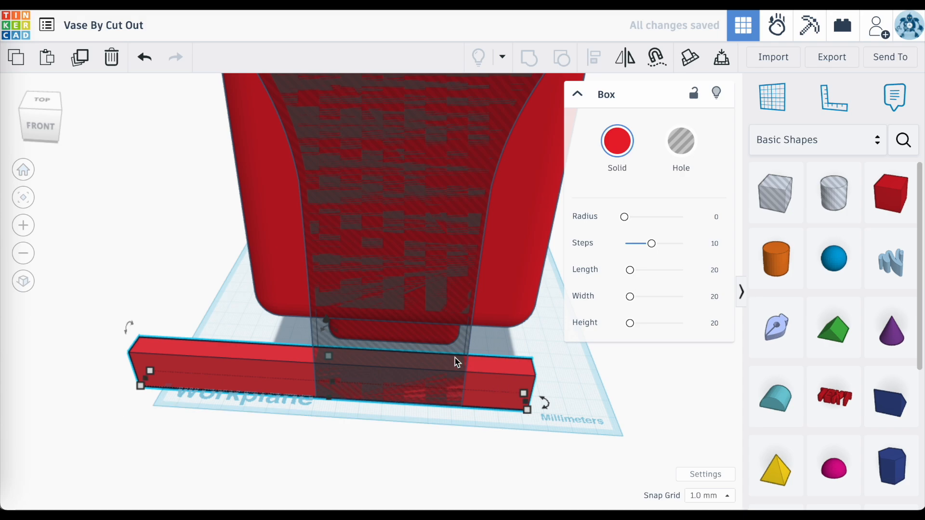
{"action": "scroll", "coordinate": [381, 375], "scroll_direction": "down", "scroll_amount": 5}
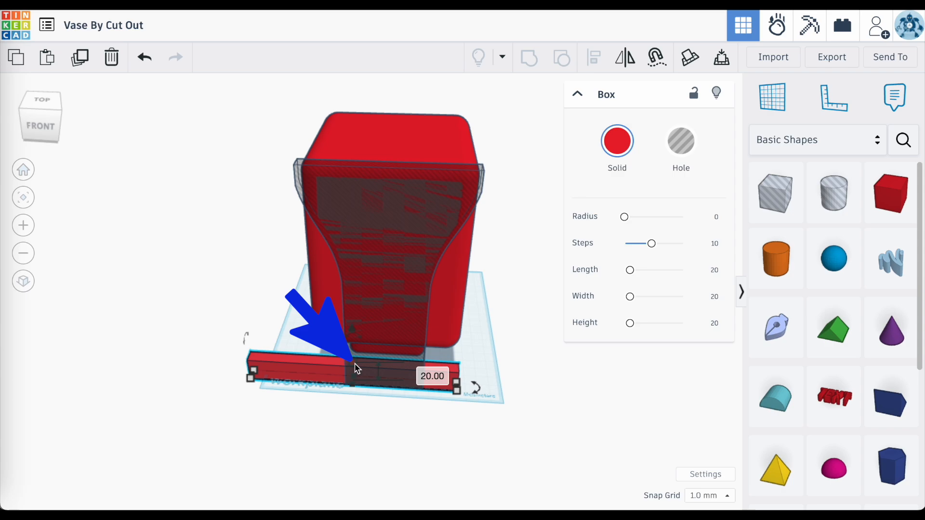
{"action": "left_click_drag", "start_coordinate": [356, 369], "coordinate": [353, 127]}
{"action": "right_click_drag", "start_coordinate": [490, 243], "coordinate": [444, 266]}
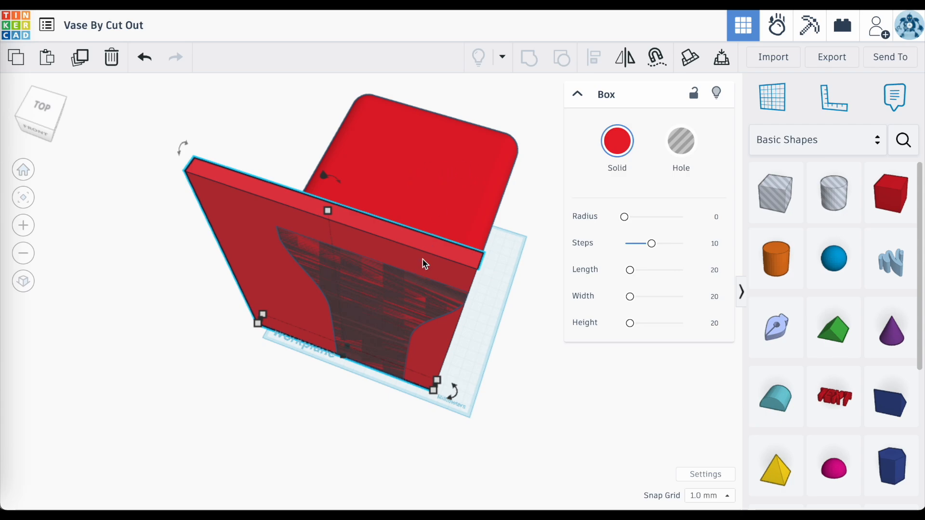
{"action": "right_click_drag", "start_coordinate": [424, 264], "coordinate": [440, 299]}
{"action": "scroll", "coordinate": [440, 299], "scroll_direction": "up", "scroll_amount": 5}
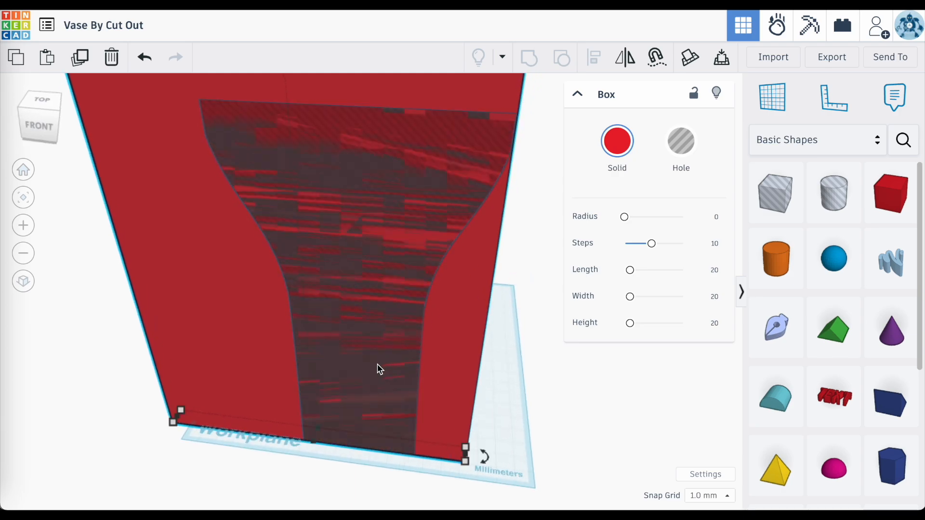
- Align the tall box to the silhouette hole on their left-to-right centres, keeping the silhouette fixed, and clear the selection
{"action": "left_click", "coordinate": [379, 369]}
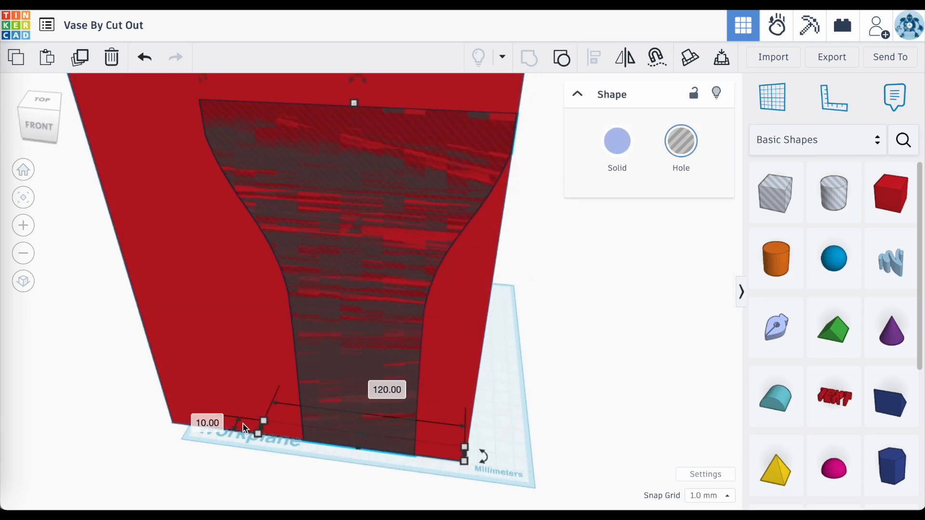
{"action": "left_click", "coordinate": [183, 405], "text": "shift"}
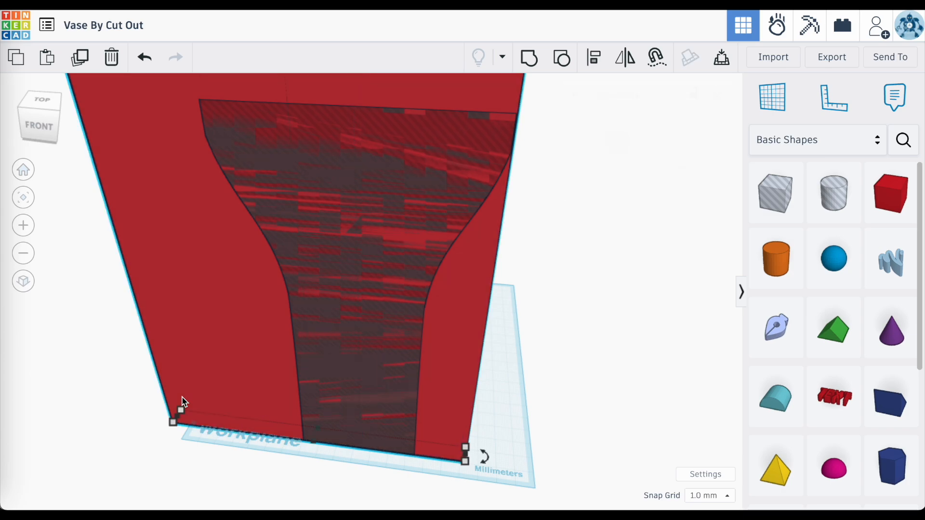
{"action": "key", "text": "l"}
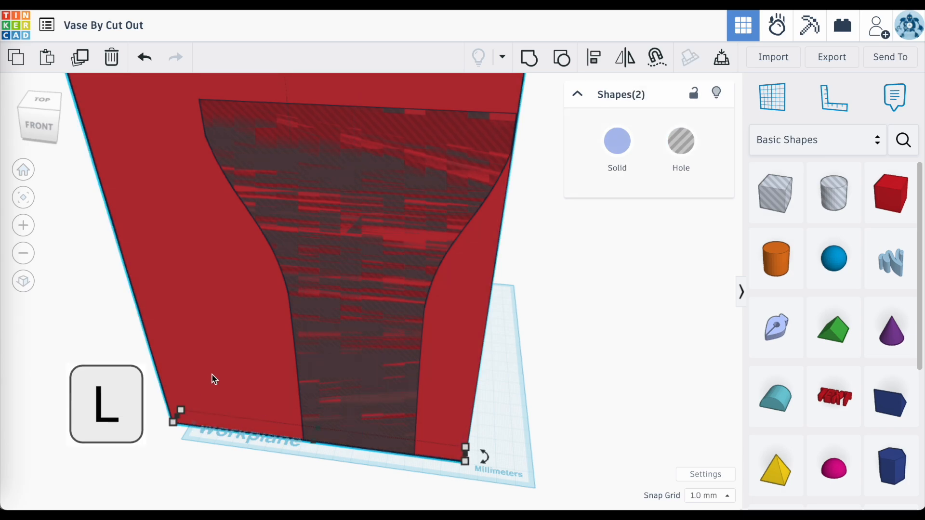
{"action": "left_click", "coordinate": [592, 59]}
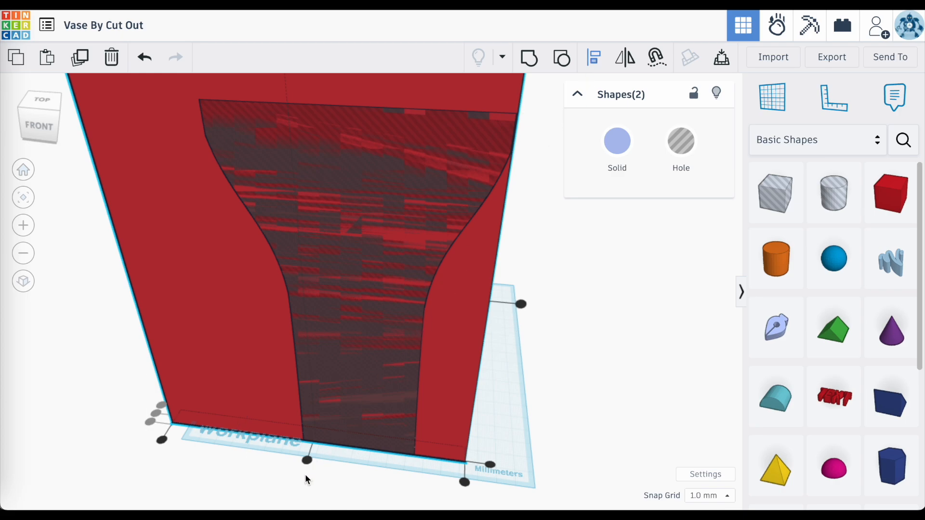
{"action": "left_click", "coordinate": [308, 462]}
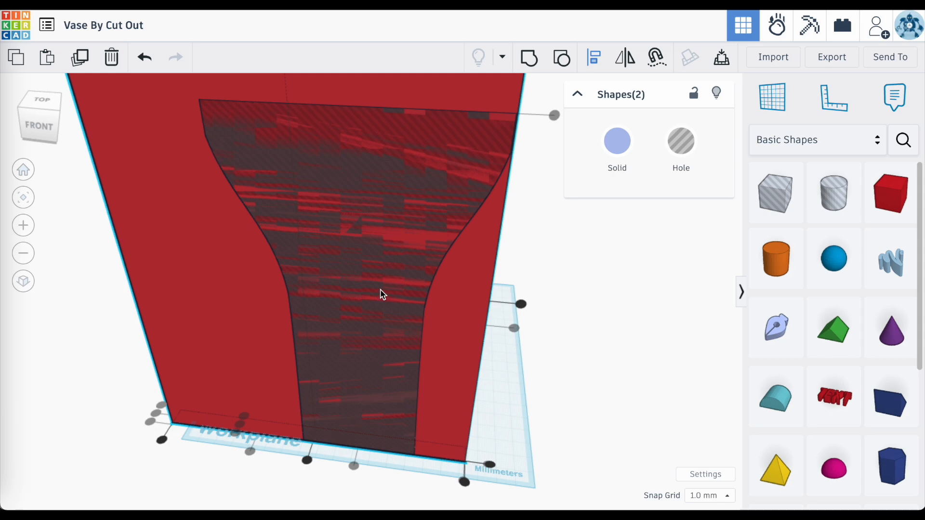
{"action": "left_click", "coordinate": [386, 248]}
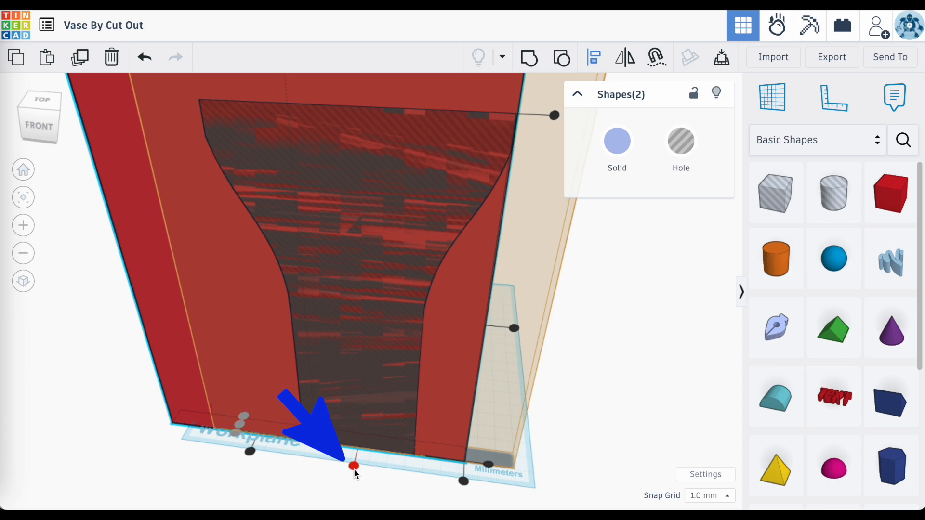
{"action": "left_click", "coordinate": [354, 469]}
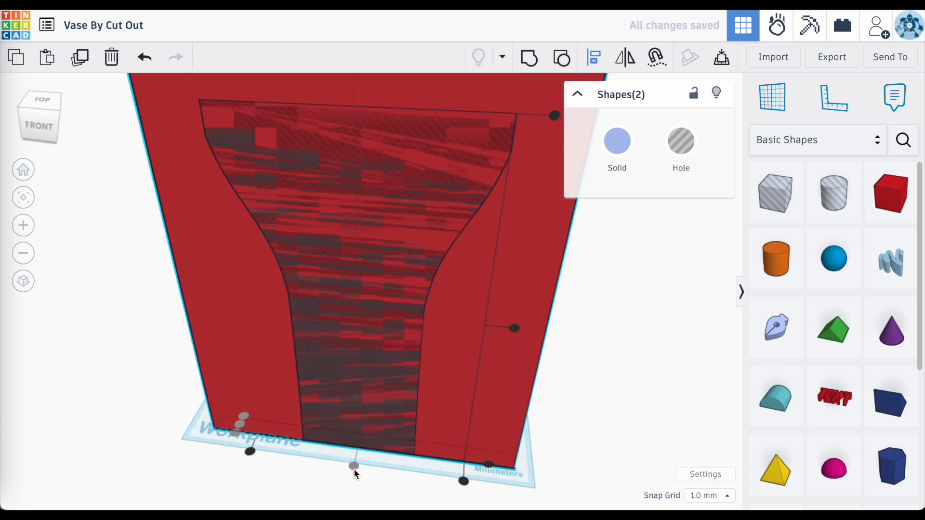
{"action": "left_click", "coordinate": [592, 444]}
- Group the tall box with the silhouette hole to cut the vase outline out of the box
{"action": "right_click_drag", "start_coordinate": [587, 444], "coordinate": [377, 451]}
{"action": "scroll", "coordinate": [380, 455], "scroll_direction": "up", "scroll_amount": 2}
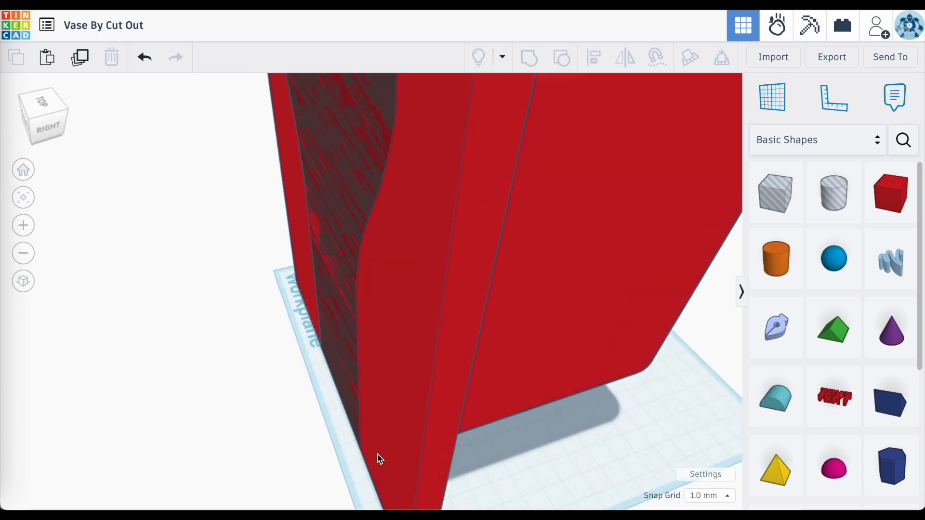
{"action": "left_click", "coordinate": [381, 458]}
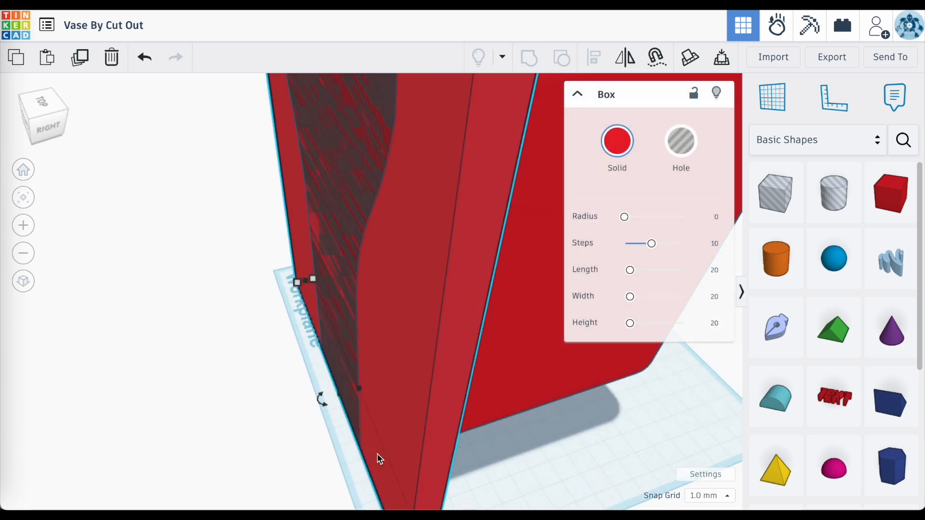
{"action": "left_click", "coordinate": [349, 404], "text": "shift"}
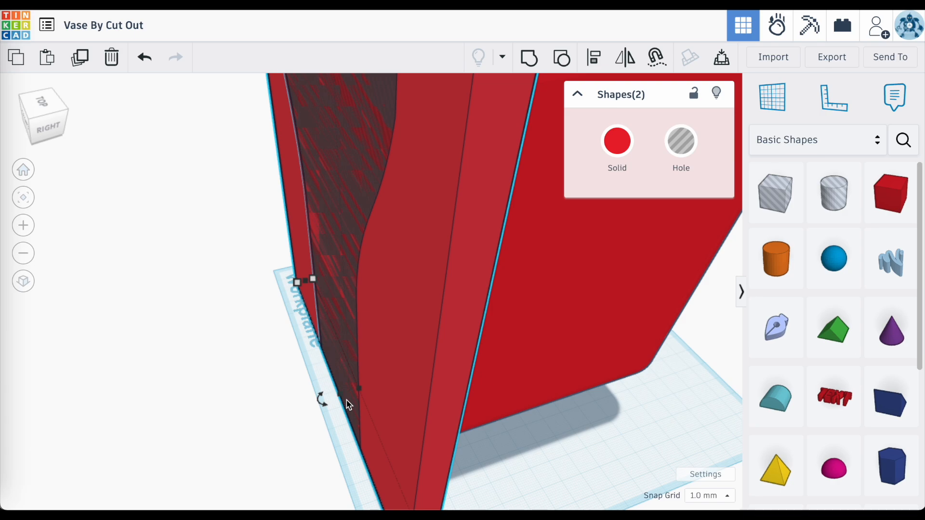
{"action": "left_click", "coordinate": [531, 60]}
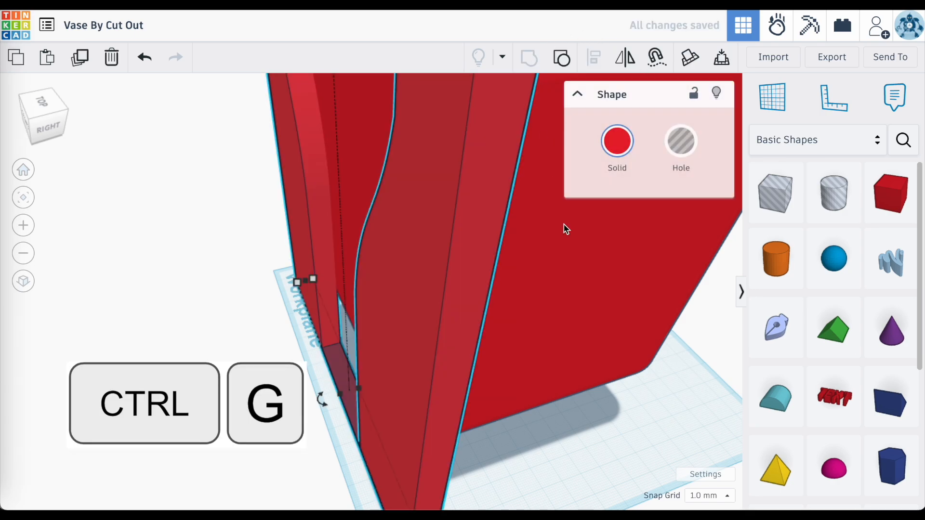
{"action": "right_click_drag", "start_coordinate": [563, 325], "coordinate": [454, 387]}
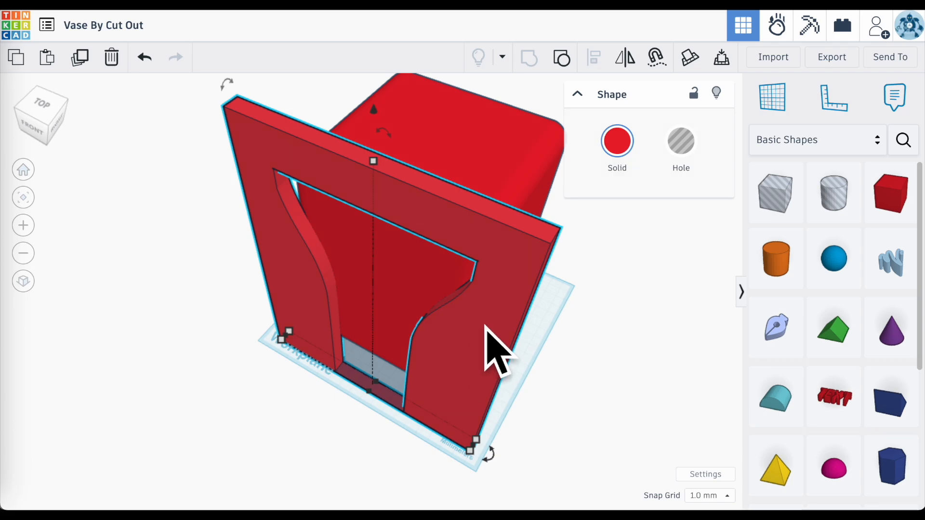
- Turn the cut-out box into a hole and stretch it backwards through the whole body, to about 213.5 mm deep
{"action": "left_click", "coordinate": [684, 152]}
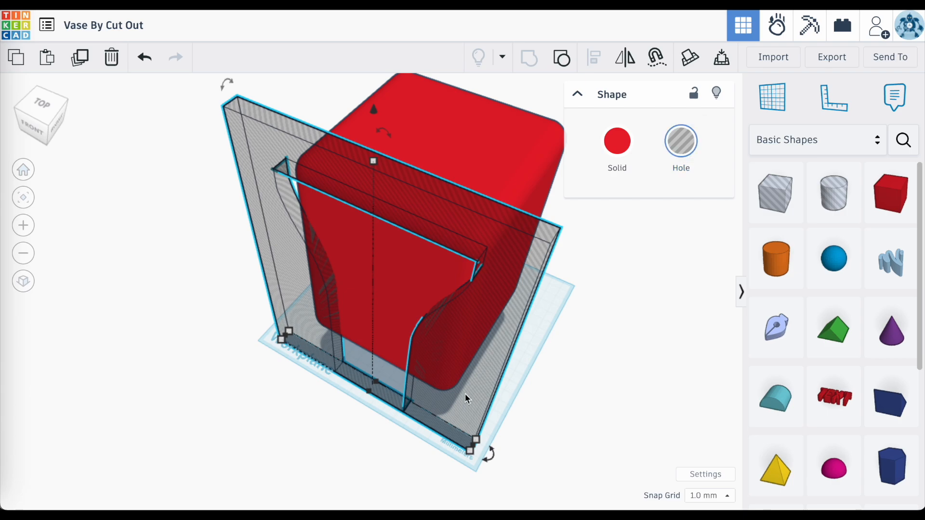
{"action": "mouse_move", "coordinate": [374, 384]}
{"action": "scroll", "coordinate": [374, 383], "scroll_direction": "up", "scroll_amount": 2}
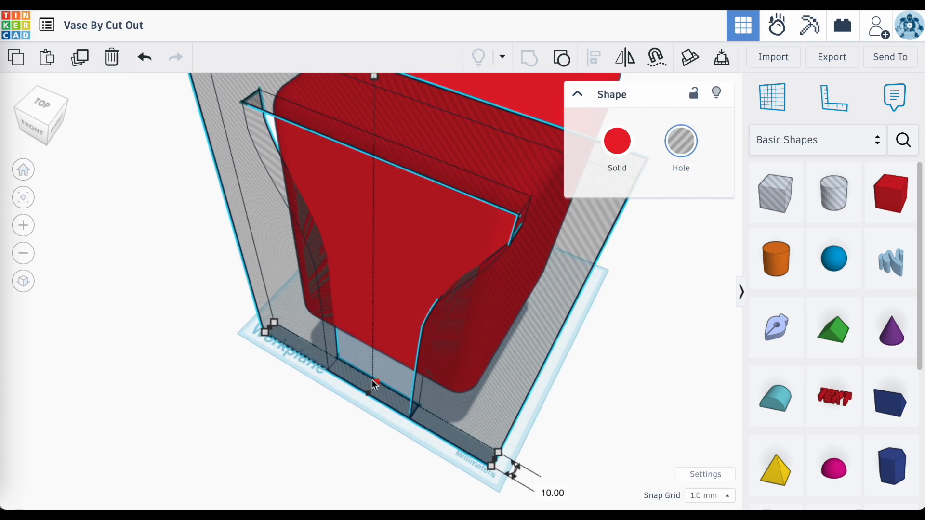
{"action": "right_click_drag", "start_coordinate": [406, 372], "coordinate": [352, 372]}
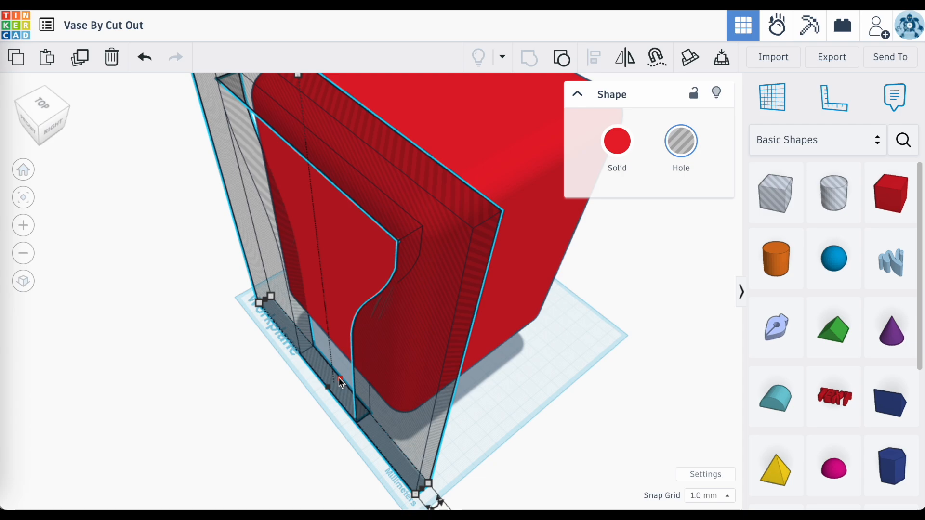
{"action": "mouse_move", "coordinate": [341, 382]}
{"action": "left_mouse_down"}
{"action": "mouse_move", "coordinate": [549, 215]}
{"action": "mouse_move", "coordinate": [529, 231]}
{"action": "left_mouse_up"}
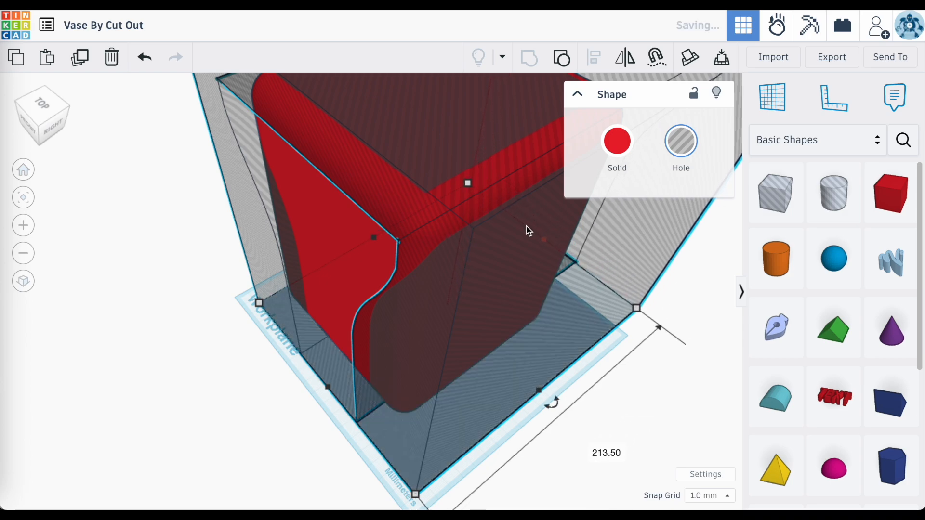
- Group the rounded body with the deep cut-out hole to carve the vase profile into its sides
{"action": "right_click_drag", "start_coordinate": [529, 232], "coordinate": [557, 237]}
{"action": "scroll", "coordinate": [555, 238], "scroll_direction": "down", "scroll_amount": 5}
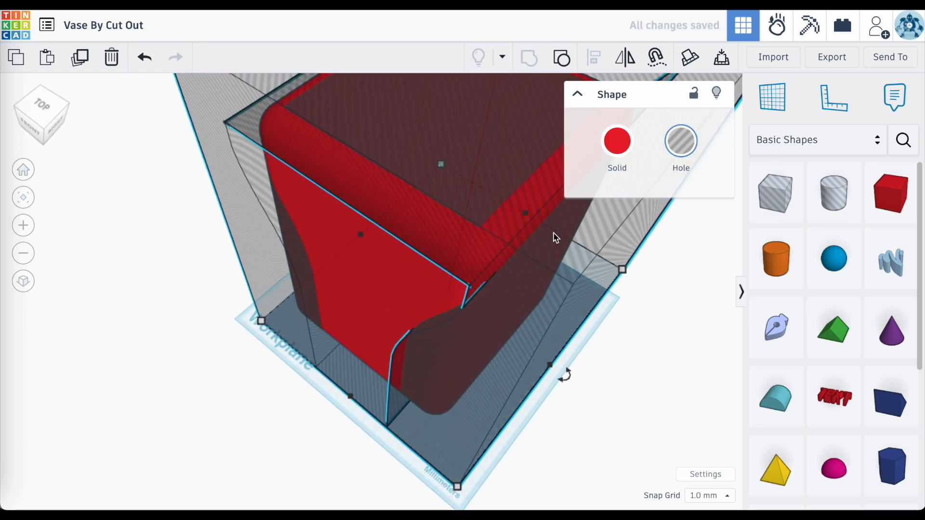
{"action": "mouse_move", "coordinate": [294, 187]}
{"action": "left_mouse_down"}
{"action": "mouse_move", "coordinate": [470, 298]}
{"action": "mouse_move", "coordinate": [502, 275]}
{"action": "left_mouse_up"}
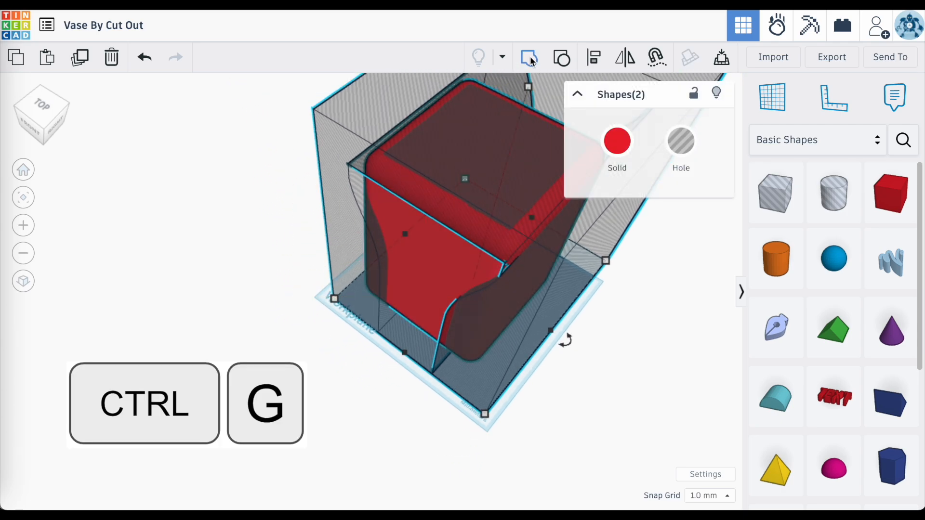
{"action": "left_click", "coordinate": [531, 57]}
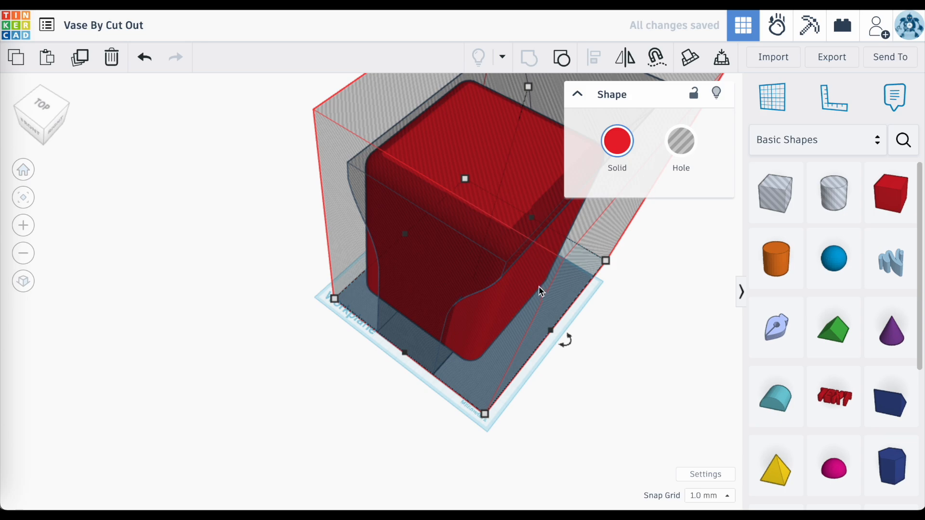
{"action": "right_click_drag", "start_coordinate": [540, 297], "coordinate": [524, 242]}
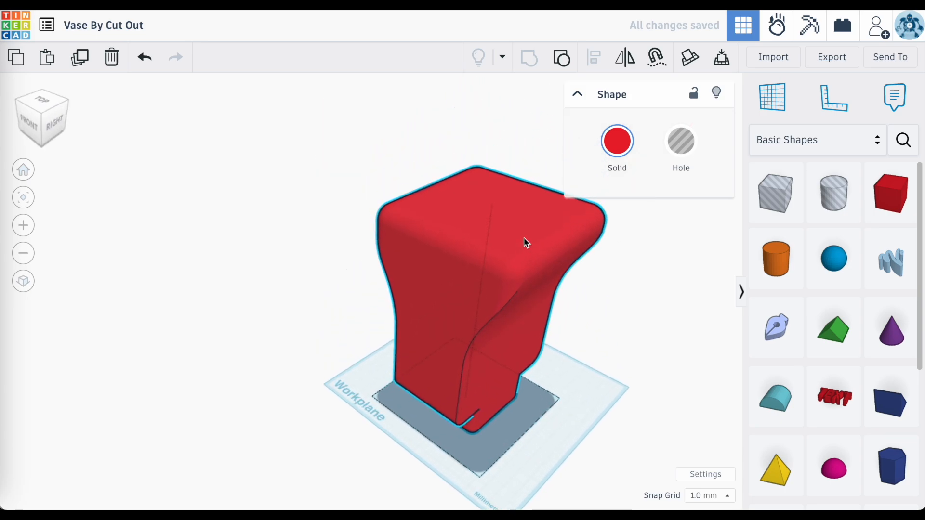
{"action": "mouse_move", "coordinate": [605, 462]}
{"action": "right_mouse_down"}
{"action": "mouse_move", "coordinate": [618, 446]}
{"action": "mouse_move", "coordinate": [597, 453]}
{"action": "mouse_move", "coordinate": [550, 442]}
{"action": "mouse_move", "coordinate": [635, 429]}
{"action": "mouse_move", "coordinate": [471, 473]}
{"action": "mouse_move", "coordinate": [404, 444]}
{"action": "mouse_move", "coordinate": [450, 404]}
{"action": "mouse_move", "coordinate": [434, 442]}
{"action": "mouse_move", "coordinate": [653, 458]}
{"action": "mouse_move", "coordinate": [616, 455]}
{"action": "right_mouse_up"}
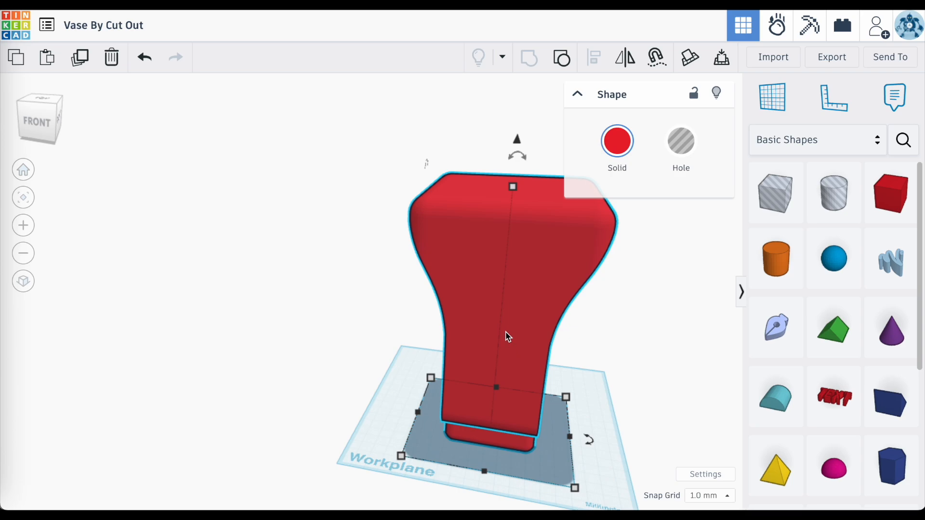
- Open the vase group, copy the deep cut-out hole inside it, and leave the group with its cut intact
{"action": "key", "text": "ctrl+shift+h"}
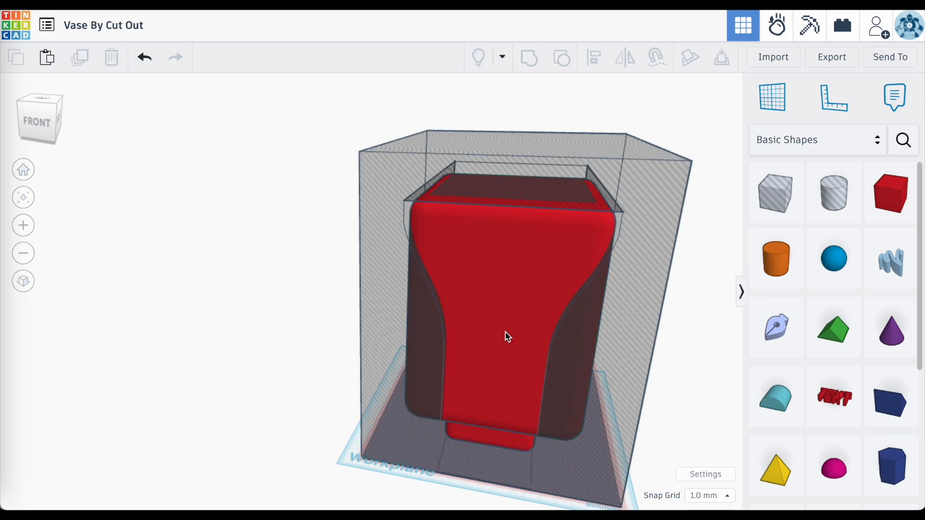
{"action": "left_click", "coordinate": [624, 378]}
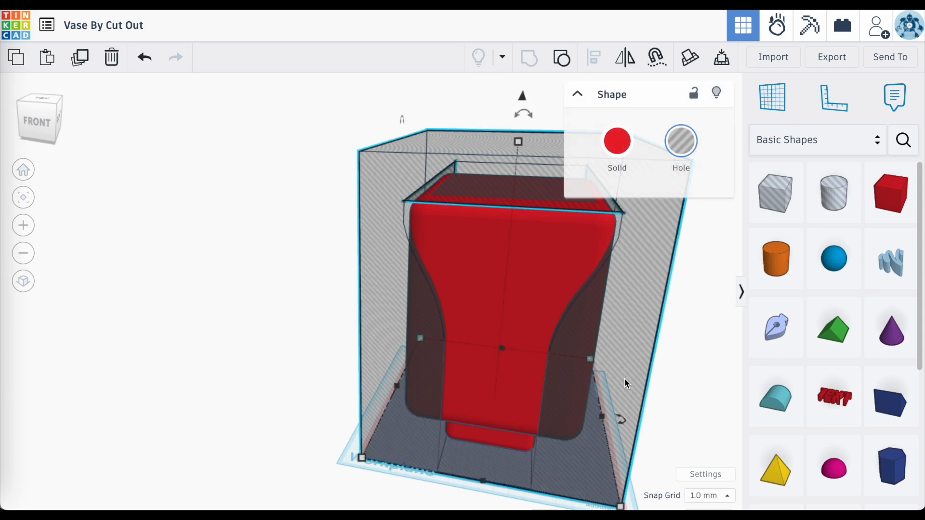
{"action": "key", "text": "ctrl+c"}
{"action": "key", "text": "Delete"}
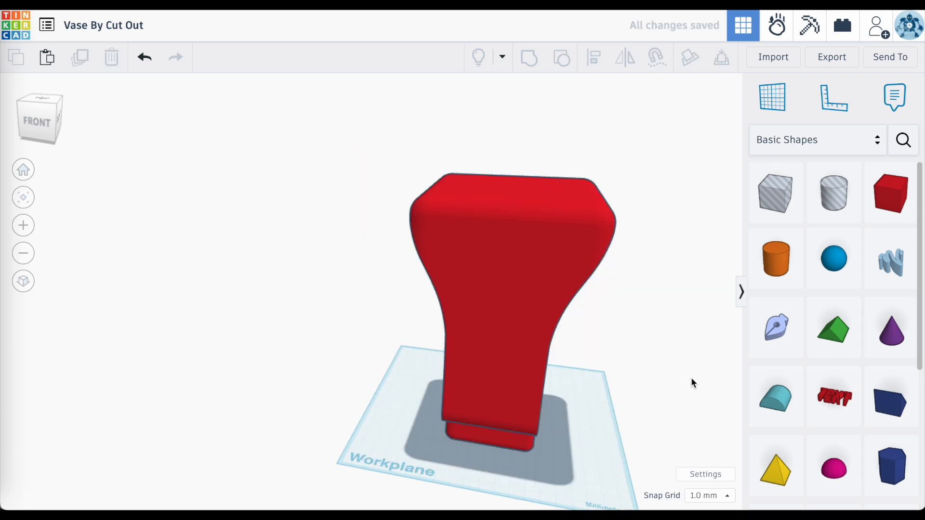
{"action": "mouse_move", "coordinate": [614, 362]}
{"action": "right_mouse_down"}
{"action": "mouse_move", "coordinate": [605, 366]}
{"action": "mouse_move", "coordinate": [621, 365]}
{"action": "right_mouse_up"}
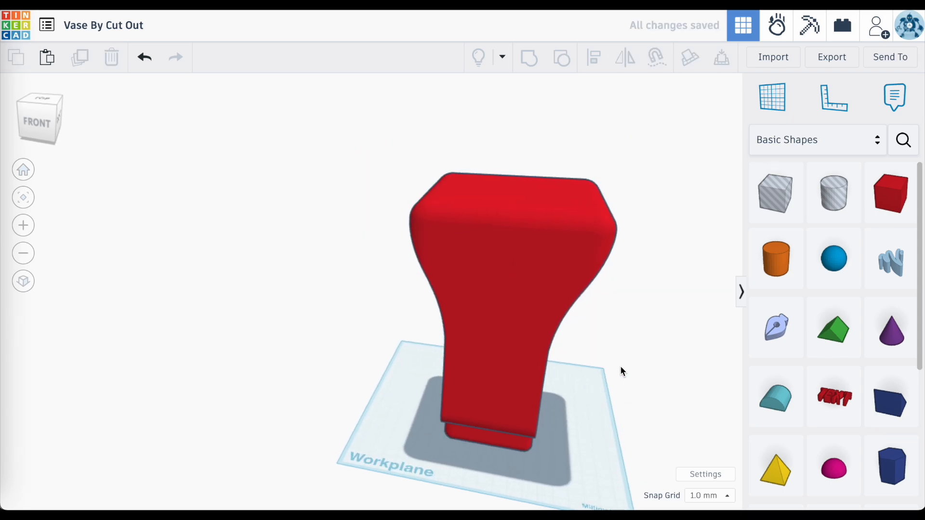
- Paste the copied cut-out hole and rotate it -90° about its vertical axis
{"action": "key", "text": "ctrl+v"}
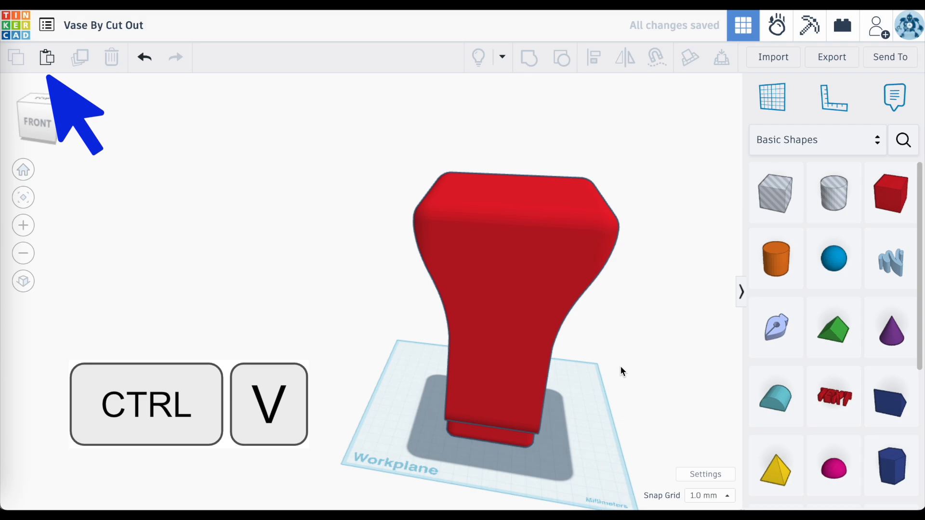
{"action": "right_click_drag", "start_coordinate": [618, 390], "coordinate": [620, 430]}
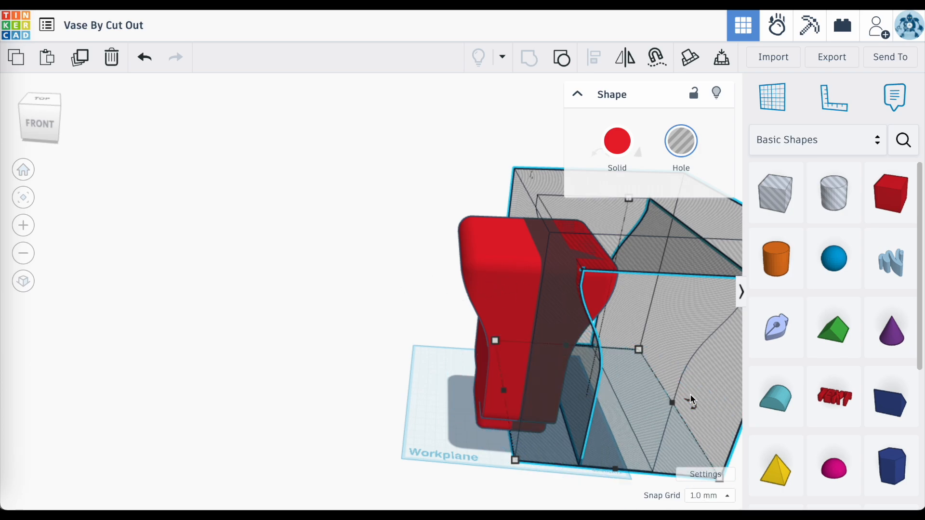
{"action": "mouse_move", "coordinate": [696, 407]}
{"action": "left_mouse_down"}
{"action": "mouse_move", "coordinate": [650, 404]}
{"action": "mouse_move", "coordinate": [692, 403]}
{"action": "left_mouse_up"}
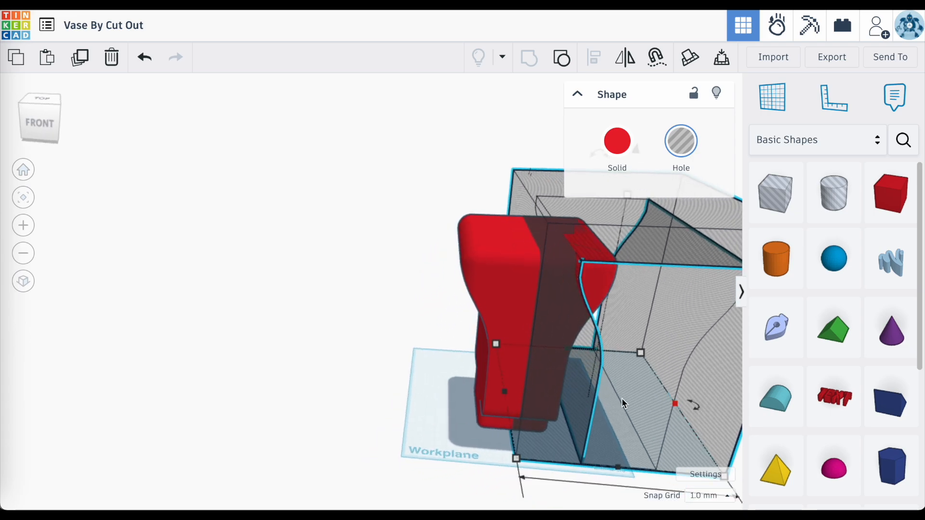
{"action": "left_click", "coordinate": [23, 198]}
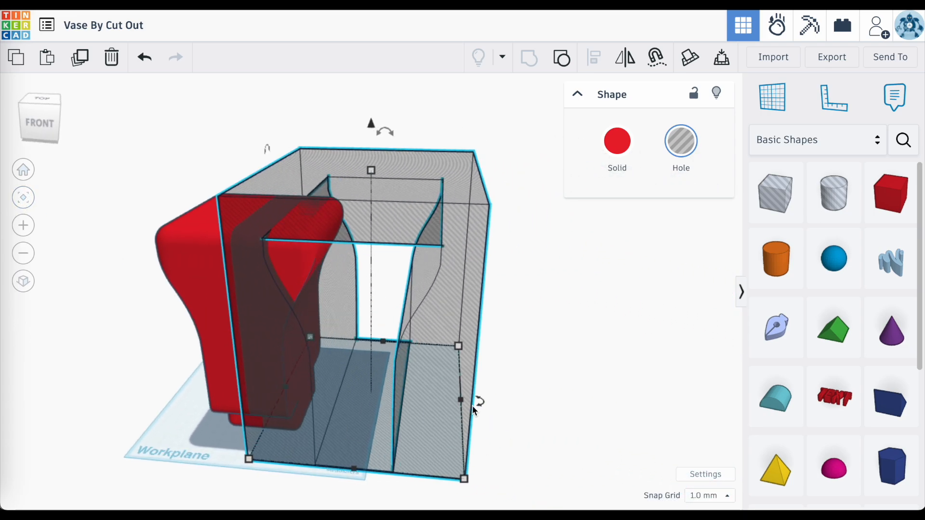
{"action": "left_click_drag", "start_coordinate": [480, 404], "coordinate": [375, 449]}
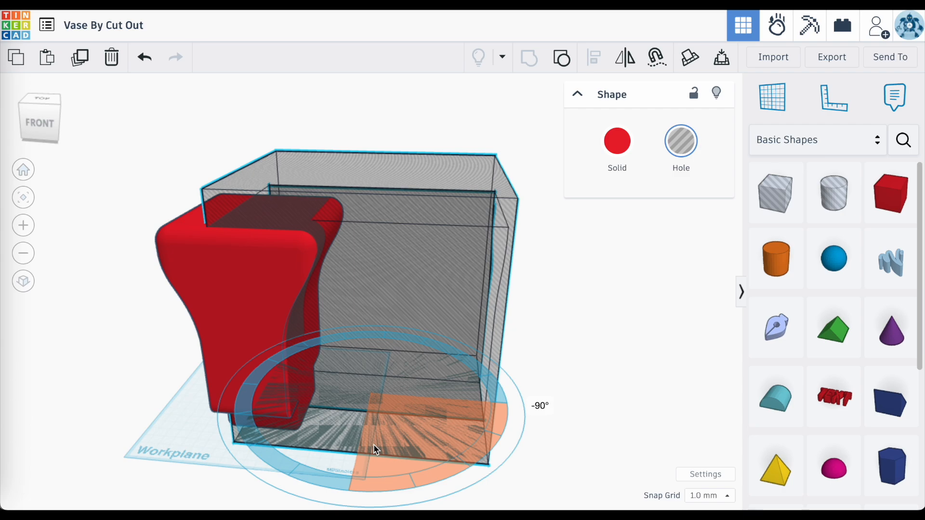
- Select the vase body with the rotated cut-out hole and align their centres along the front-to-back axis
{"action": "left_click_drag", "start_coordinate": [374, 446], "coordinate": [376, 446]}
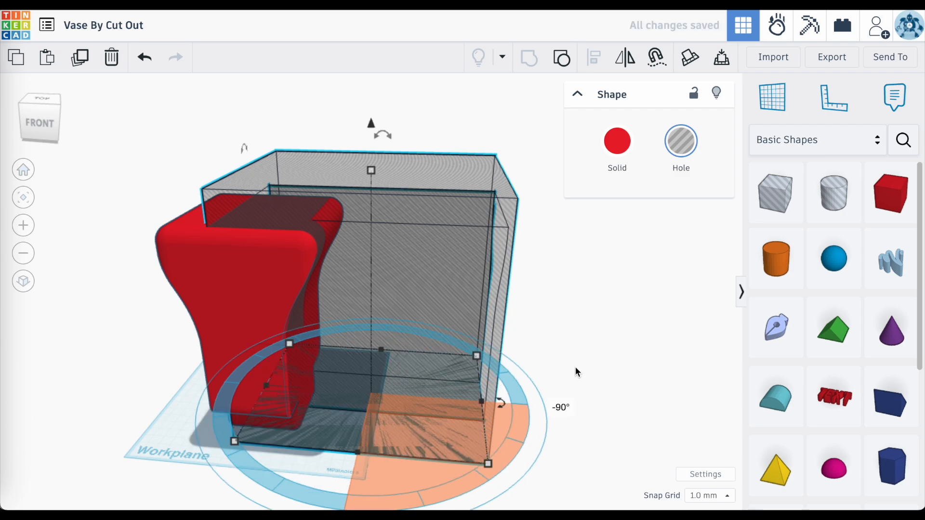
{"action": "left_click", "coordinate": [576, 370]}
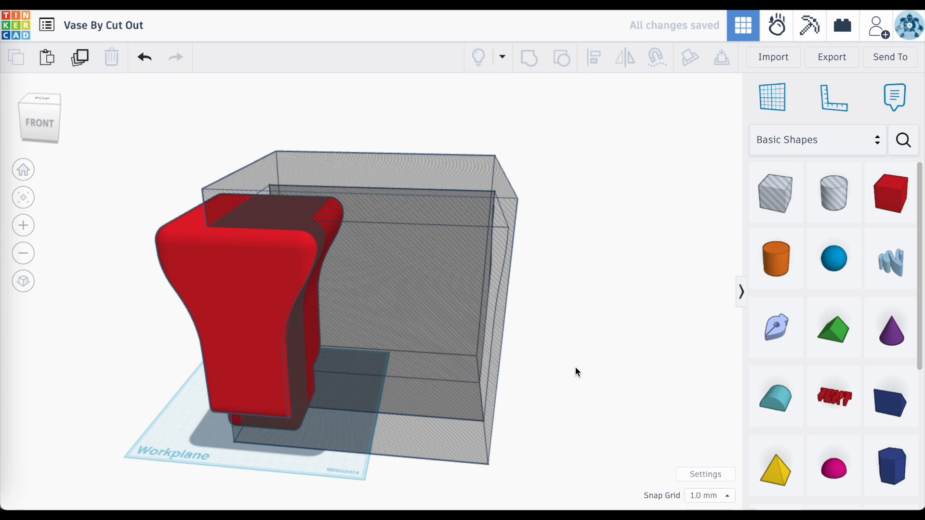
{"action": "right_click_drag", "start_coordinate": [575, 367], "coordinate": [781, 383]}
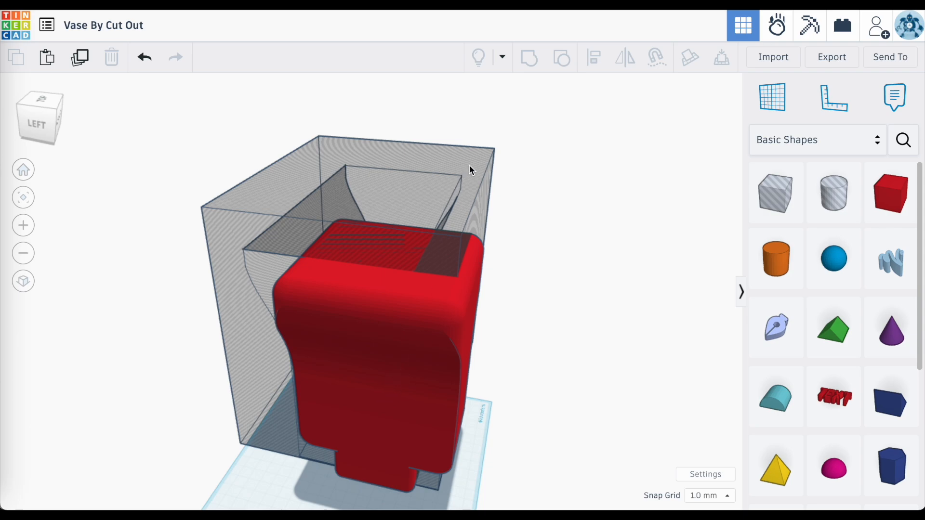
{"action": "left_click_drag", "start_coordinate": [527, 175], "coordinate": [382, 363]}
{"action": "key", "text": "l"}
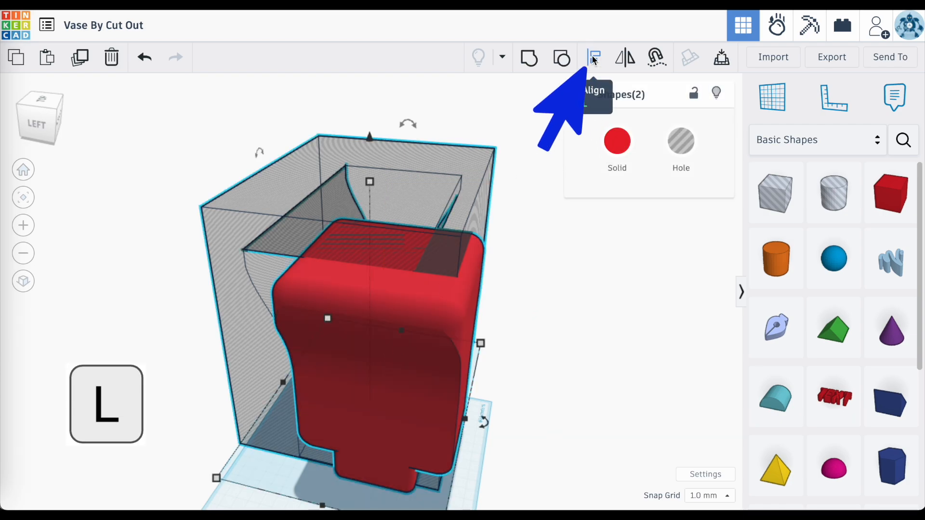
{"action": "left_click", "coordinate": [594, 59]}
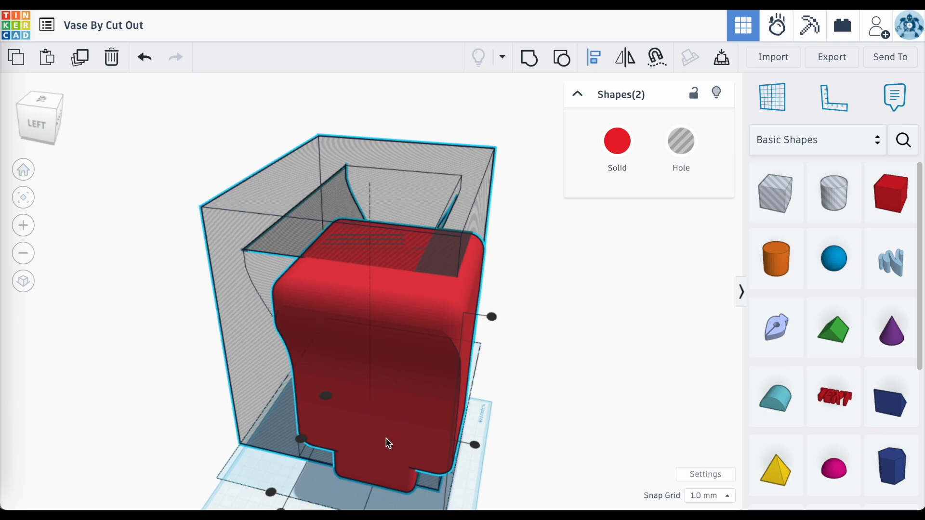
{"action": "scroll", "coordinate": [388, 442], "scroll_direction": "down", "scroll_amount": 1}
{"action": "mouse_move", "coordinate": [388, 443]}
{"action": "right_mouse_down"}
{"action": "mouse_move", "coordinate": [392, 404]}
{"action": "mouse_move", "coordinate": [380, 459]}
{"action": "right_mouse_up"}
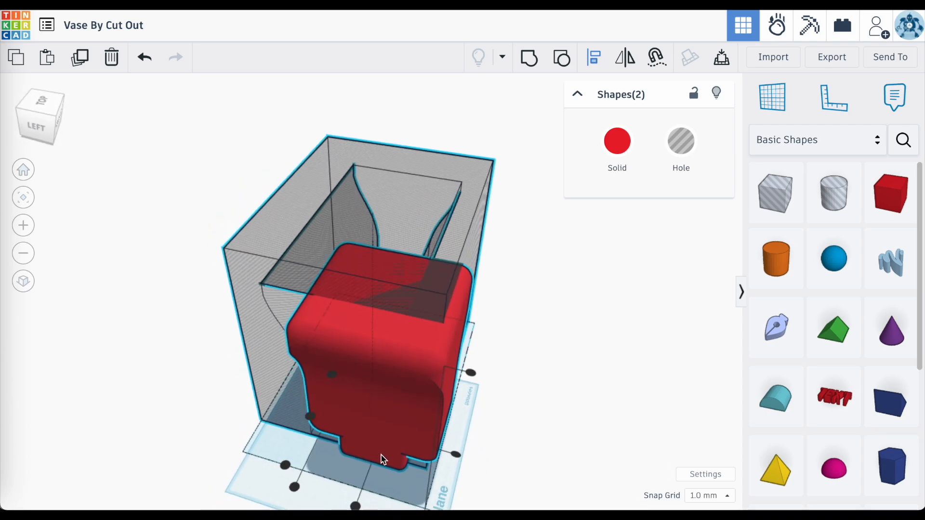
{"action": "left_click", "coordinate": [355, 506]}
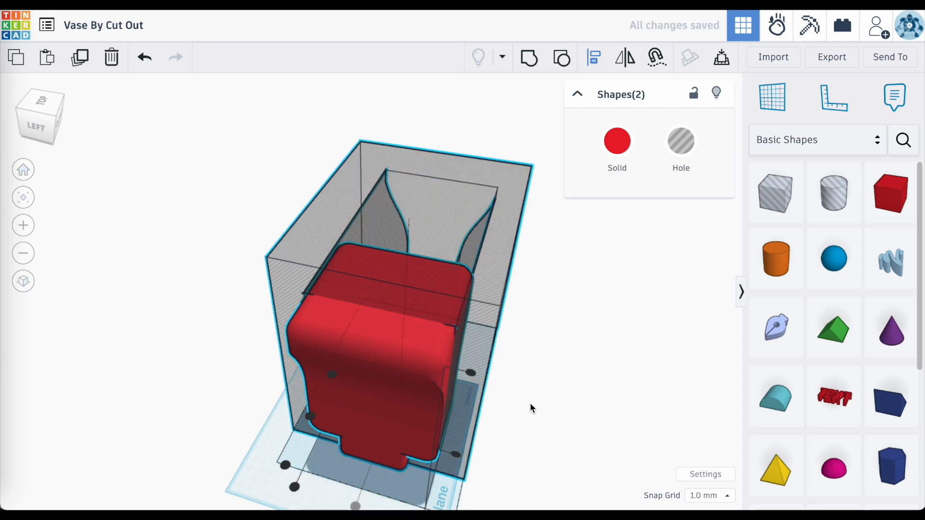
- Align the centres of the vase body and the rotated cut-out hole along the left-to-right axis
{"action": "right_click_drag", "start_coordinate": [472, 463], "coordinate": [365, 426]}
{"action": "scroll", "coordinate": [364, 426], "scroll_direction": "down", "scroll_amount": 3}
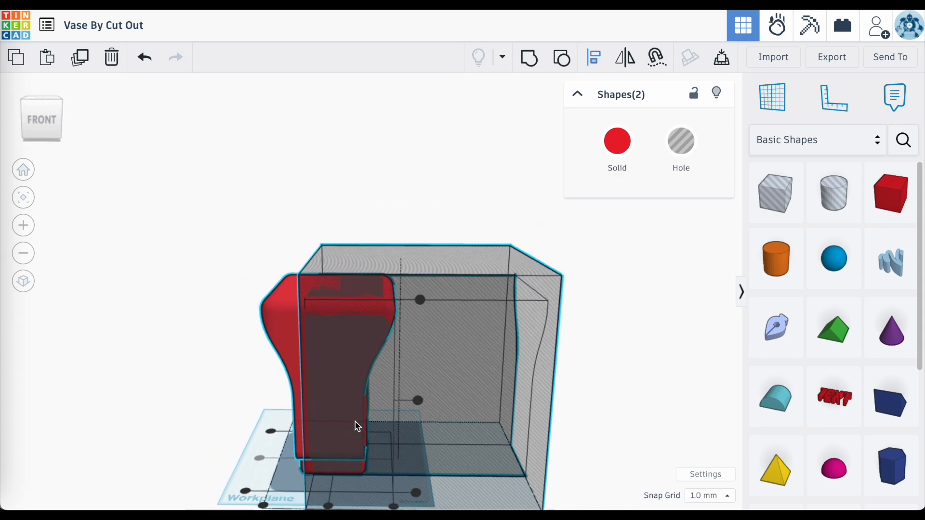
{"action": "left_click", "coordinate": [23, 197]}
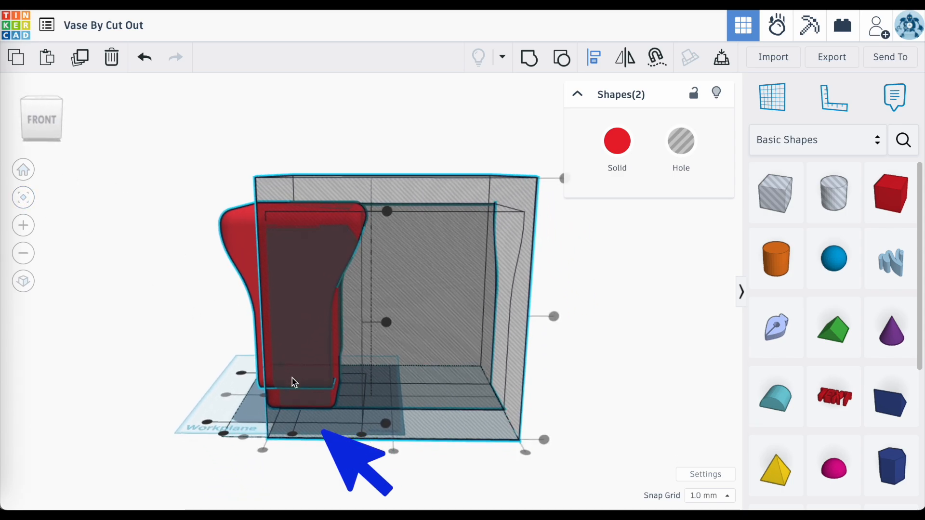
{"action": "left_click", "coordinate": [295, 435]}
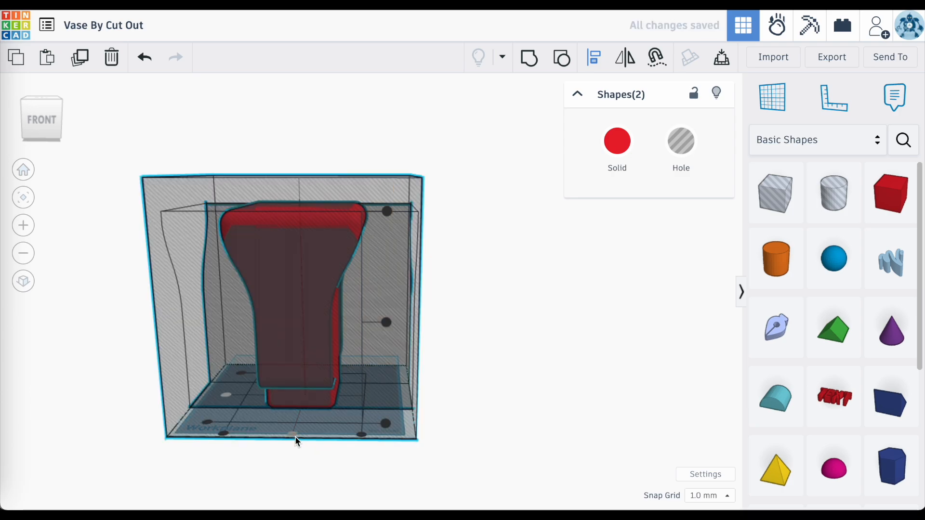
{"action": "right_click_drag", "start_coordinate": [295, 436], "coordinate": [537, 230]}
{"action": "left_click", "coordinate": [502, 446]}
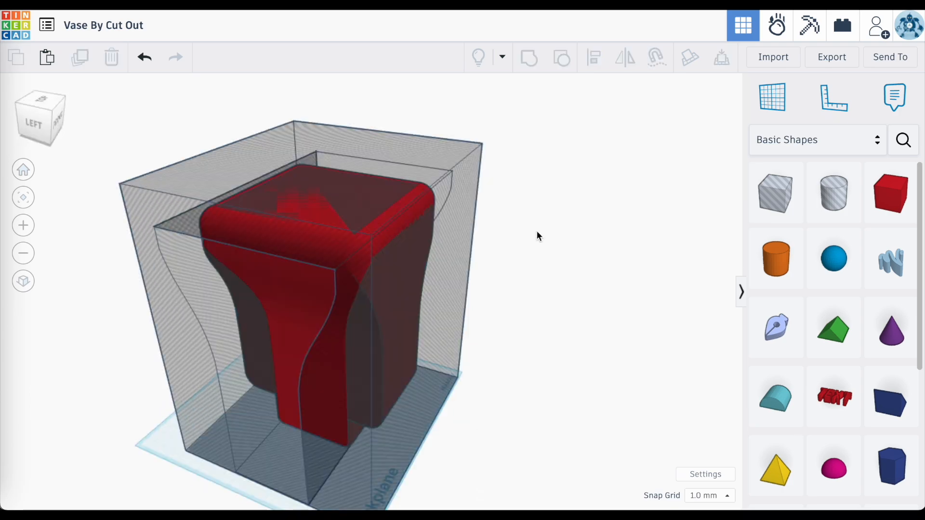
- Group the vase body with the centred cut-out hole to carve the profile into its remaining two sides
{"action": "left_click_drag", "start_coordinate": [537, 231], "coordinate": [289, 345]}
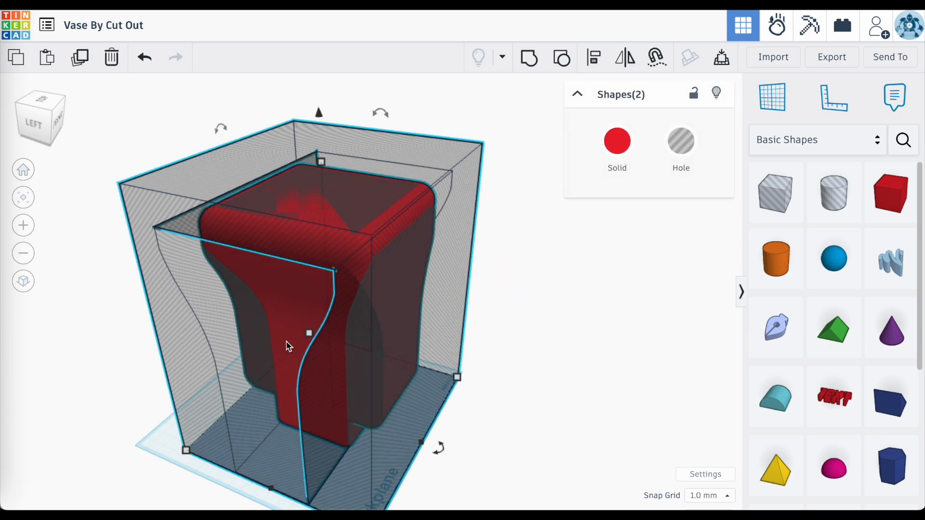
{"action": "key", "text": "ctrl+g"}
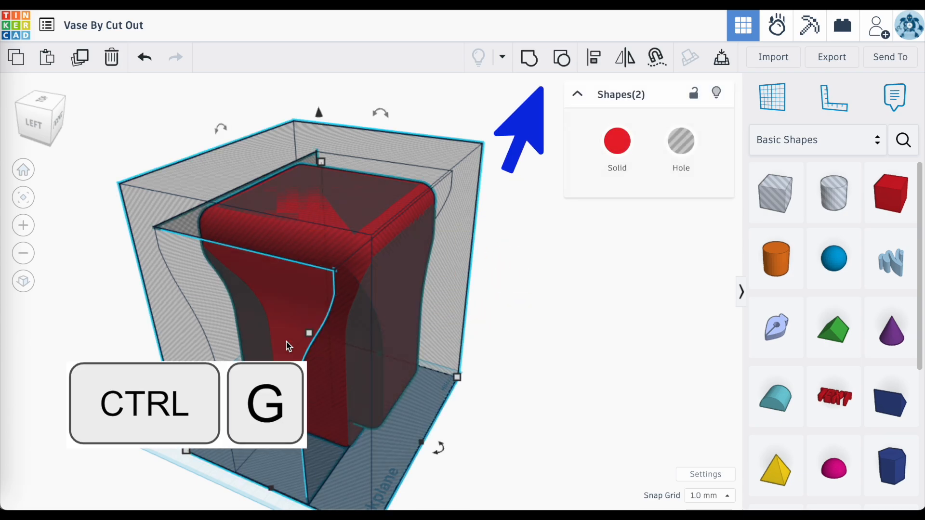
{"action": "left_click", "coordinate": [529, 60]}
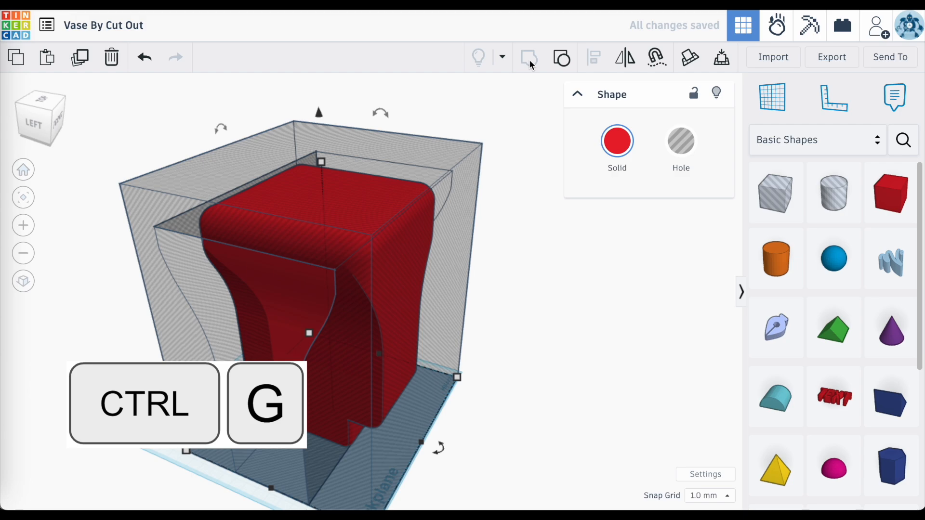
- Examine the carved vase's rim, corners and profile from several angles
{"action": "right_click_drag", "start_coordinate": [424, 270], "coordinate": [403, 314]}
{"action": "scroll", "coordinate": [420, 211], "scroll_direction": "up", "scroll_amount": 5}
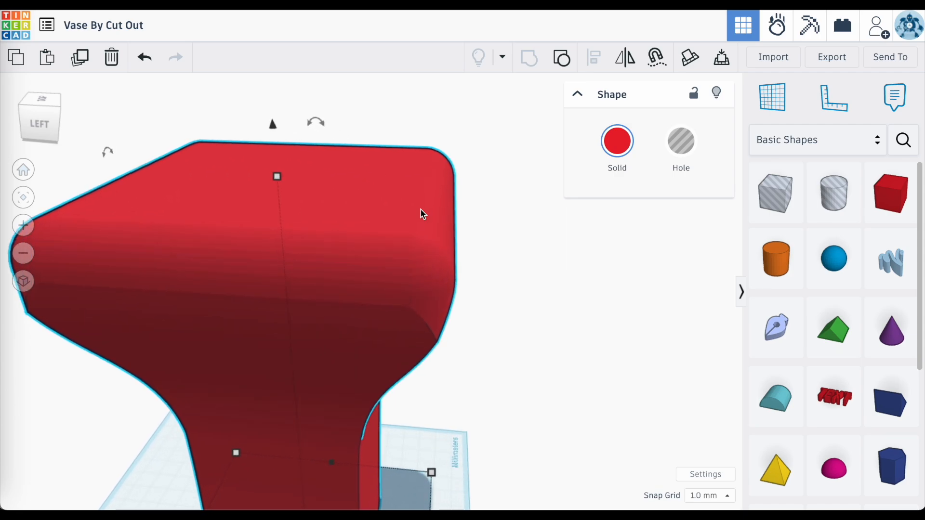
{"action": "right_click_drag", "start_coordinate": [451, 210], "coordinate": [449, 230]}
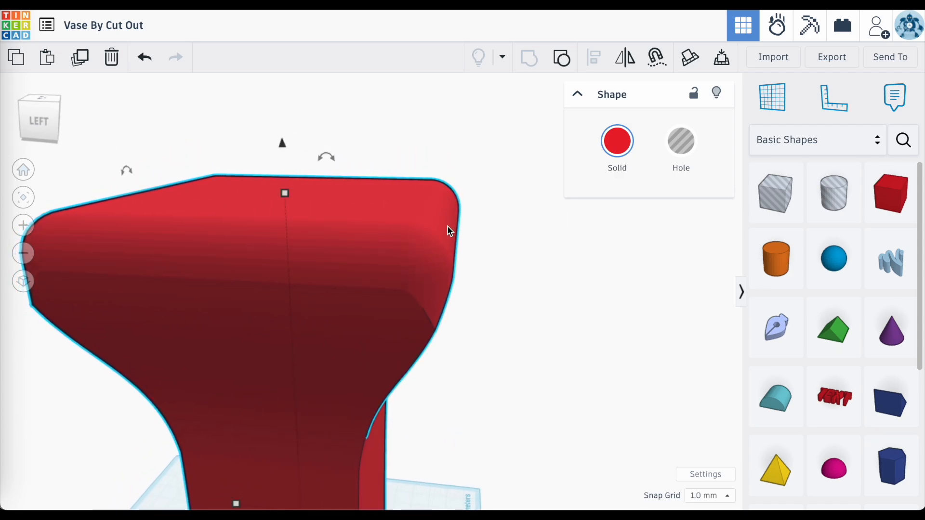
{"action": "scroll", "coordinate": [455, 338], "scroll_direction": "down", "scroll_amount": 3}
{"action": "right_click_drag", "start_coordinate": [439, 390], "coordinate": [413, 401]}
{"action": "scroll", "coordinate": [363, 438], "scroll_direction": "up", "scroll_amount": 3}
{"action": "scroll", "coordinate": [363, 438], "scroll_direction": "up", "scroll_amount": 5}
{"action": "scroll", "coordinate": [419, 214], "scroll_direction": "down", "scroll_amount": 3}
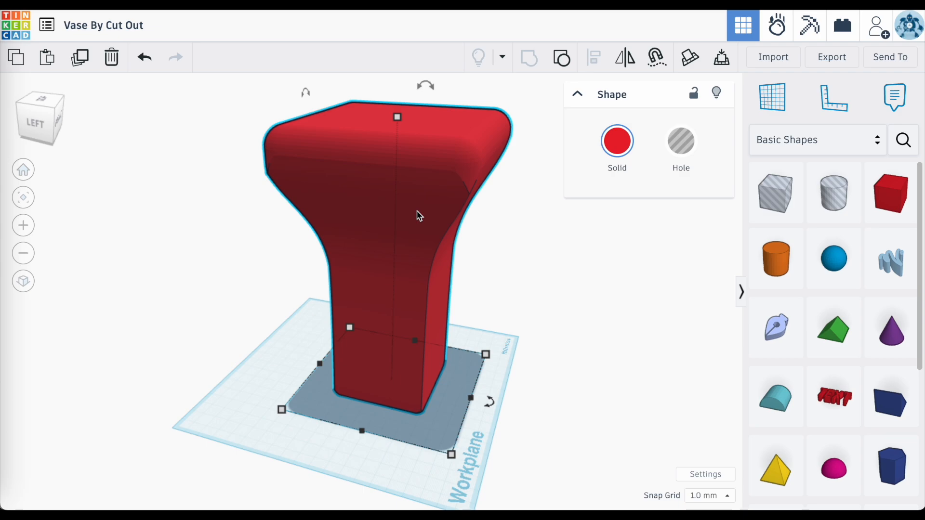
{"action": "right_click_drag", "start_coordinate": [420, 215], "coordinate": [424, 245]}
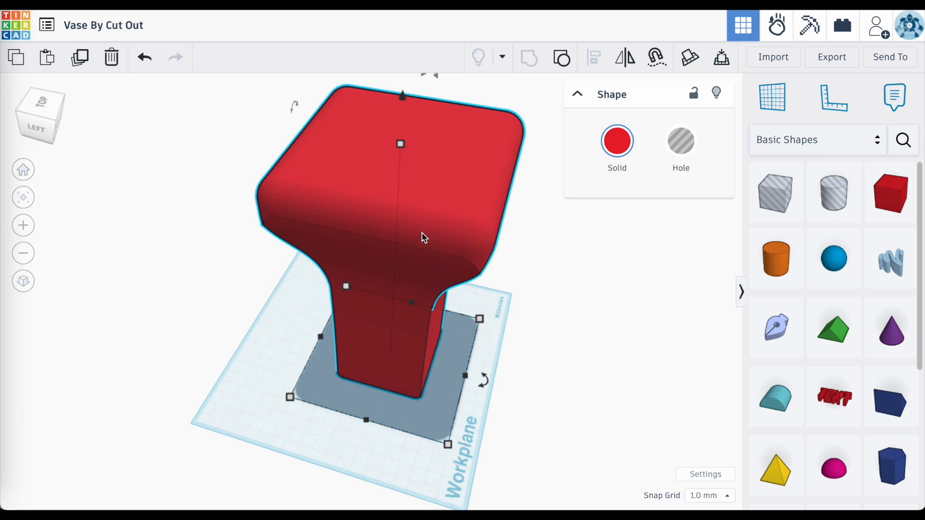
- Make a copy of the carved vase and place it beside the original, clear of it
{"action": "key", "text": "ctrl+c"}
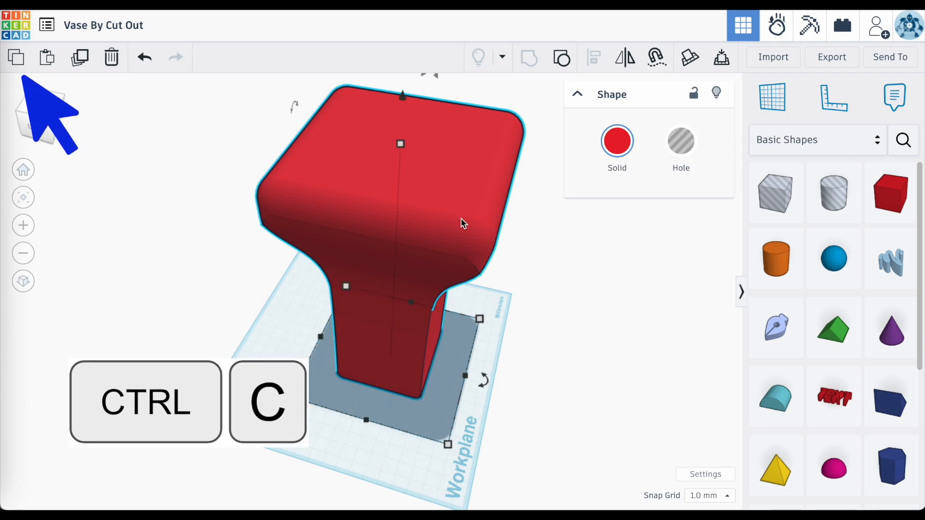
{"action": "key", "text": "ctrl+v"}
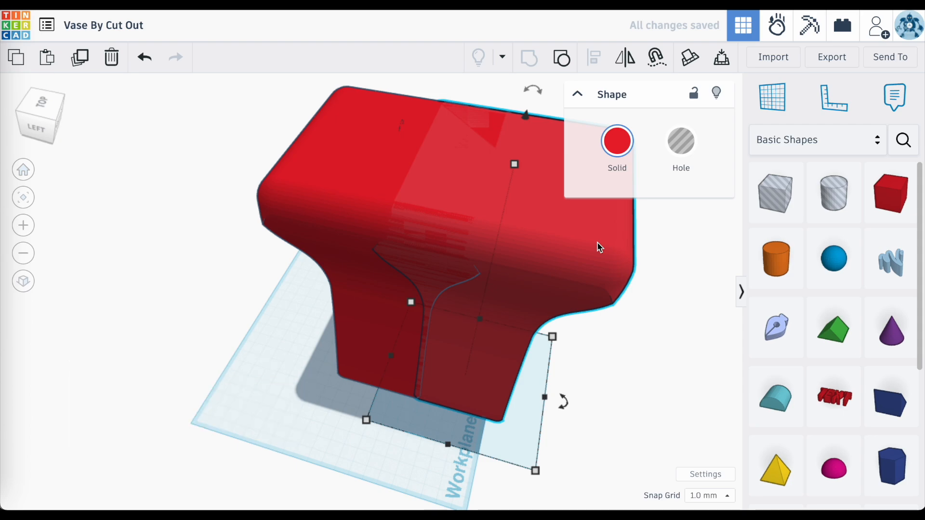
{"action": "left_click_drag", "start_coordinate": [600, 247], "coordinate": [672, 359]}
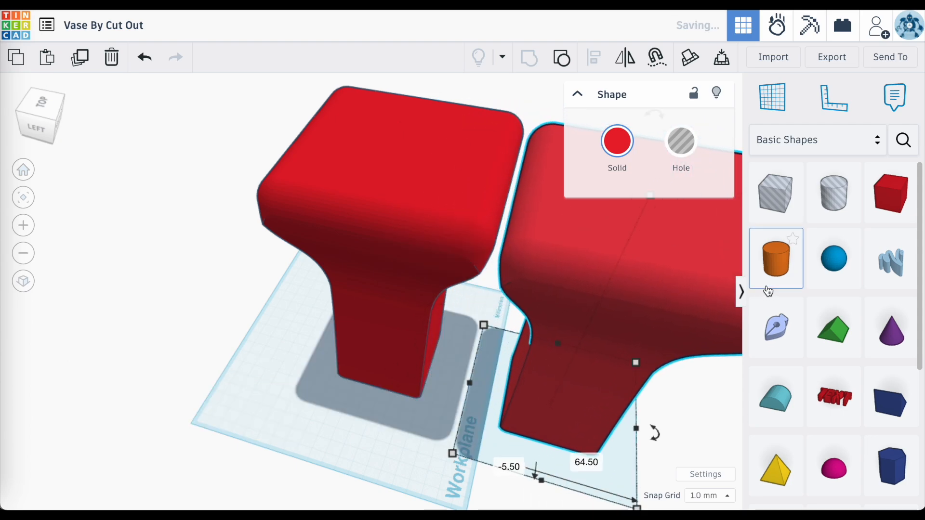
{"action": "key", "text": "f"}
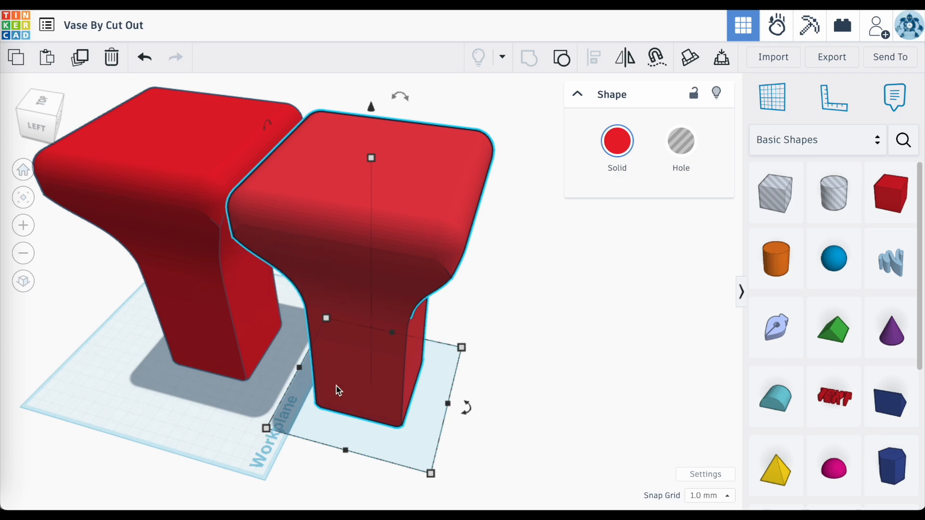
- Set the vase copy's width and length to 110 mm each
{"action": "left_click", "coordinate": [217, 370]}
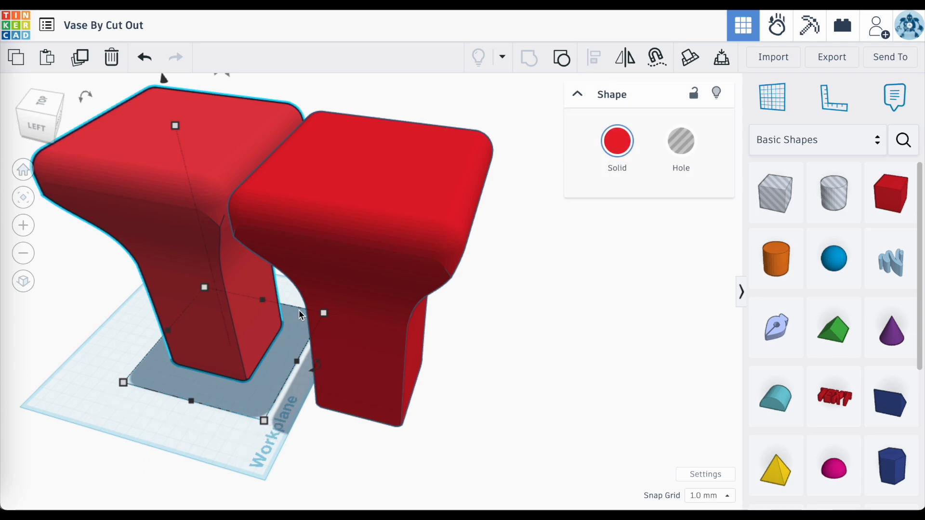
{"action": "left_click", "coordinate": [405, 401]}
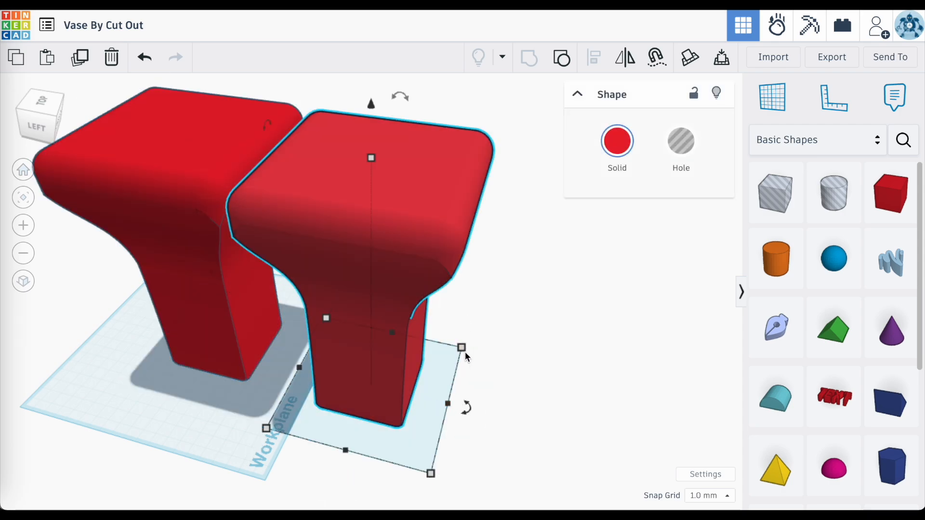
{"action": "mouse_move", "coordinate": [462, 349]}
{"action": "left_click", "coordinate": [410, 294]}
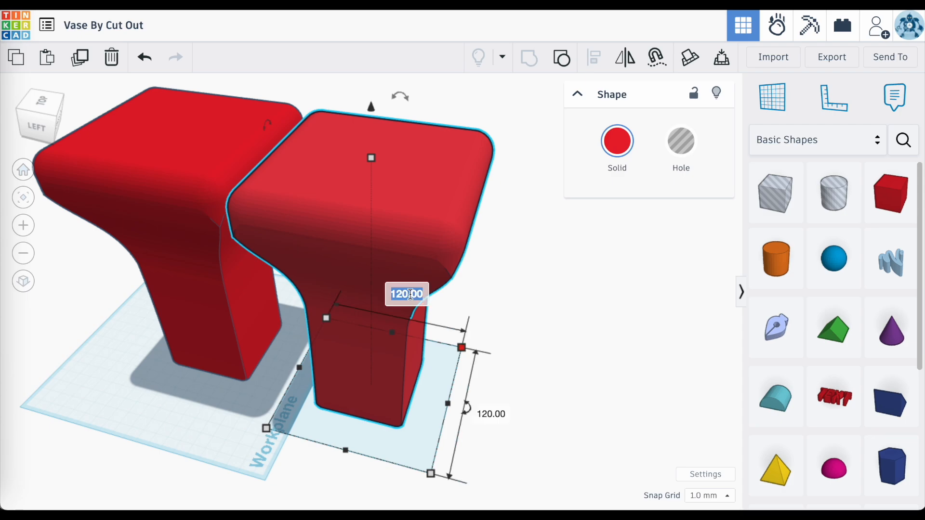
{"action": "type", "text": "110"}
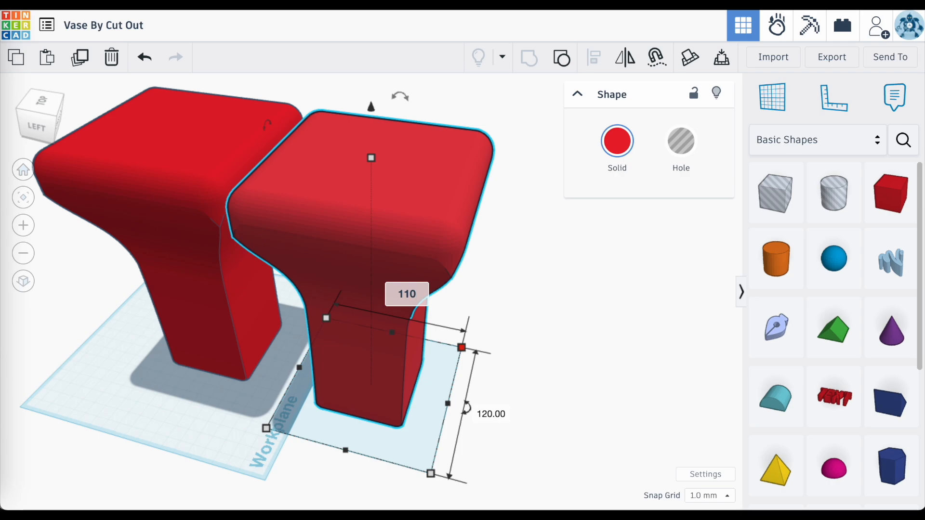
{"action": "key", "text": "Return"}
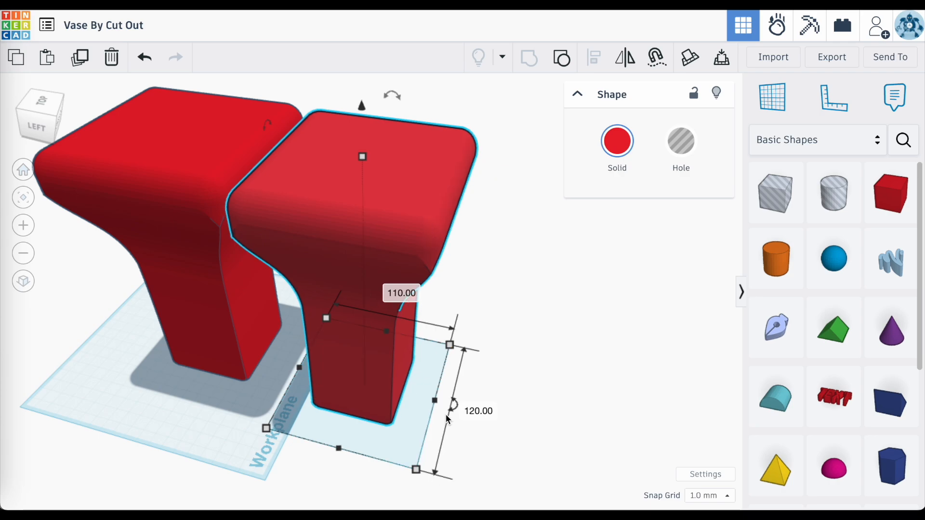
{"action": "type", "text": "110"}
{"action": "key", "text": "Return"}
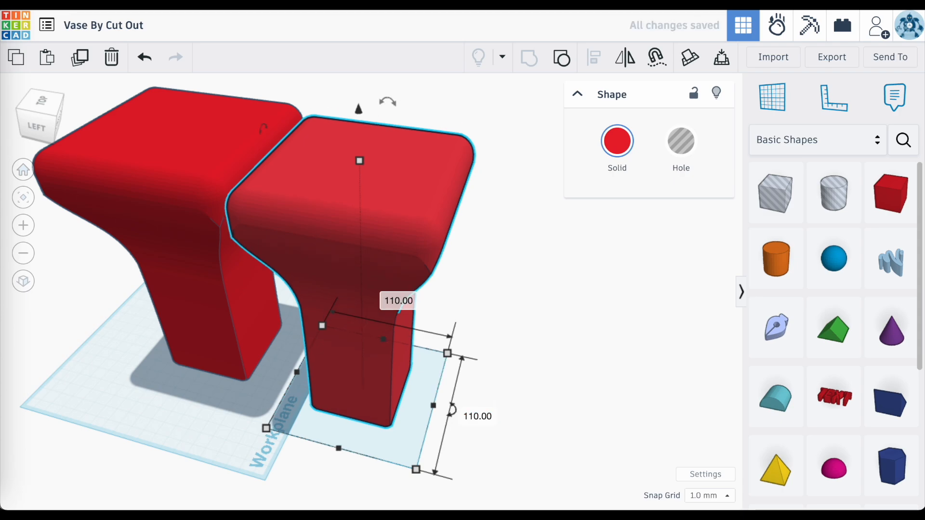
- Try the 110 mm vase copy as a hole, and switch it back to solid
{"action": "right_click_drag", "start_coordinate": [481, 424], "coordinate": [526, 406]}
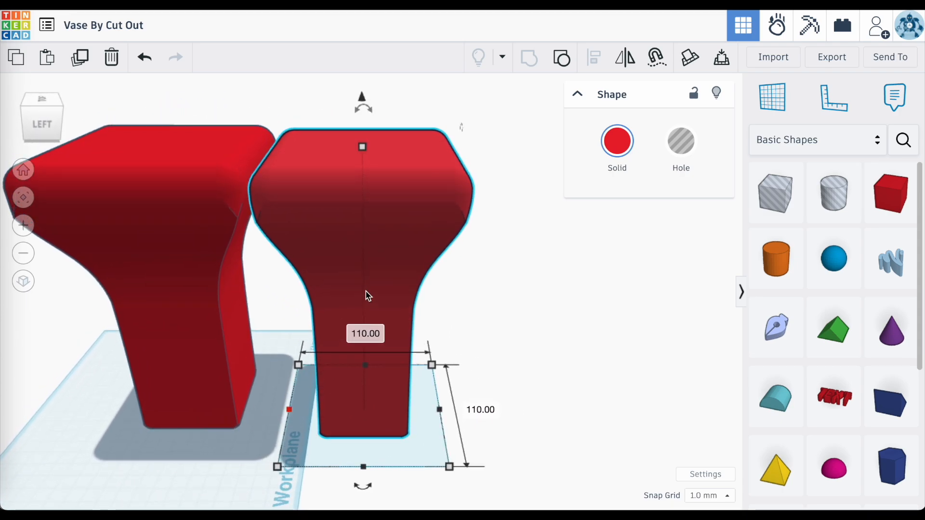
{"action": "left_click", "coordinate": [687, 159]}
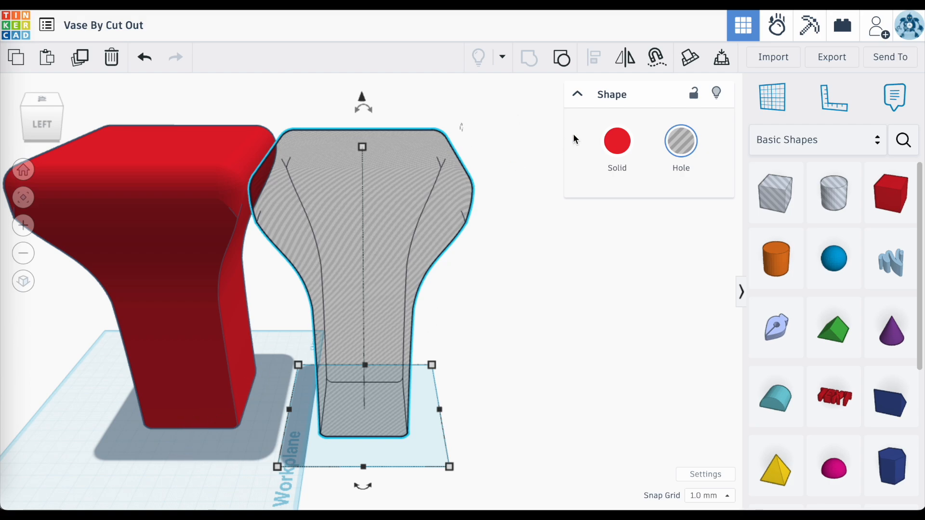
{"action": "left_click", "coordinate": [618, 141]}
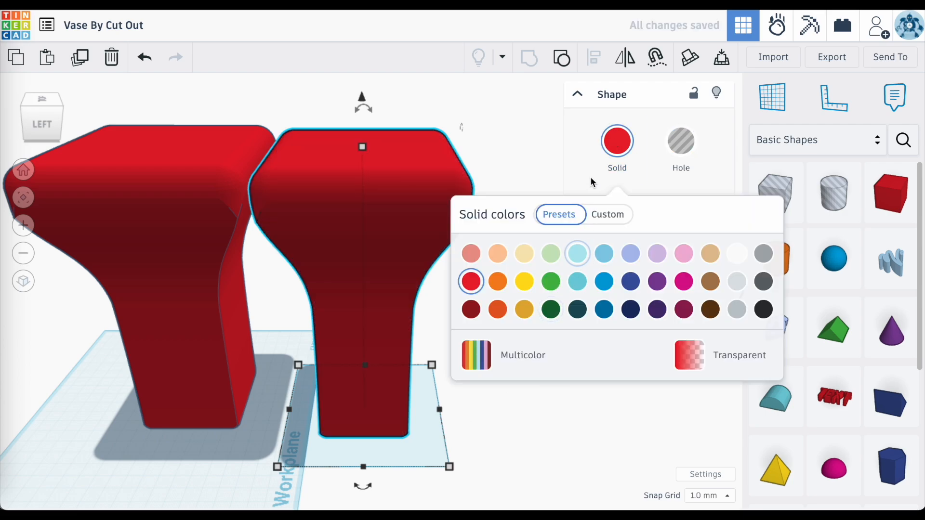
{"action": "left_click", "coordinate": [453, 451]}
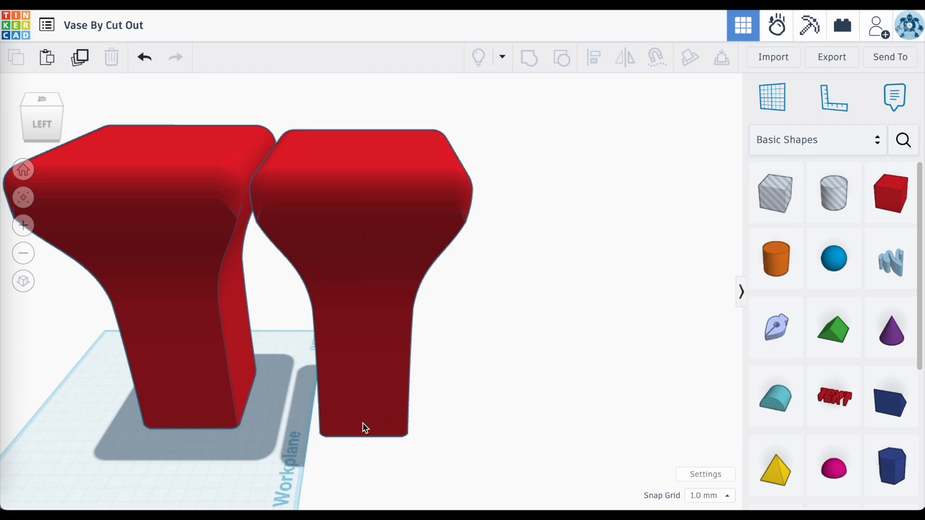
- Add a 5 mm high box hole at the foot of the smaller vase copy and stretch it to about 129 by 135 mm
{"action": "left_click_drag", "start_coordinate": [776, 205], "coordinate": [280, 471]}
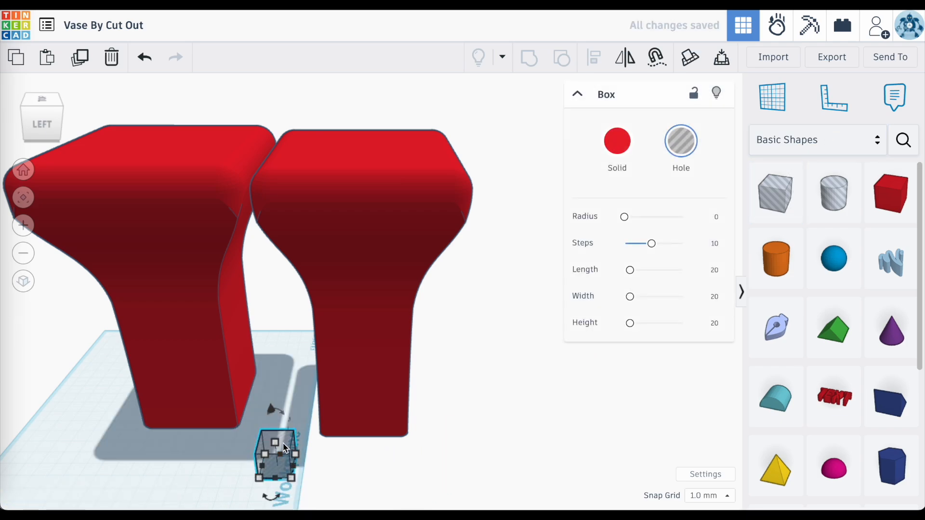
{"action": "mouse_move", "coordinate": [274, 442]}
{"action": "type", "text": "5"}
{"action": "key", "text": "Return"}
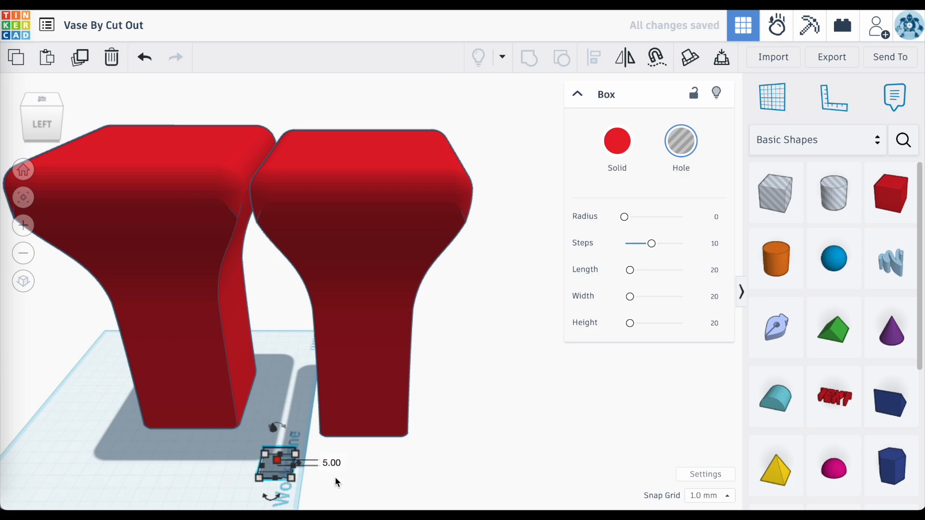
{"action": "left_click_drag", "start_coordinate": [295, 462], "coordinate": [441, 358]}
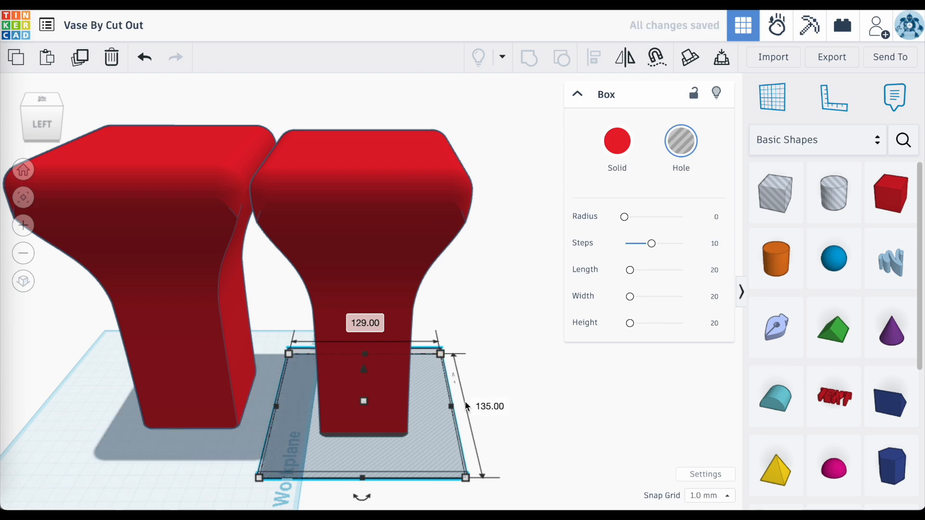
- Group the flat box hole with the smaller vase copy to trim 5 mm off its foot
{"action": "right_click_drag", "start_coordinate": [464, 401], "coordinate": [463, 361]}
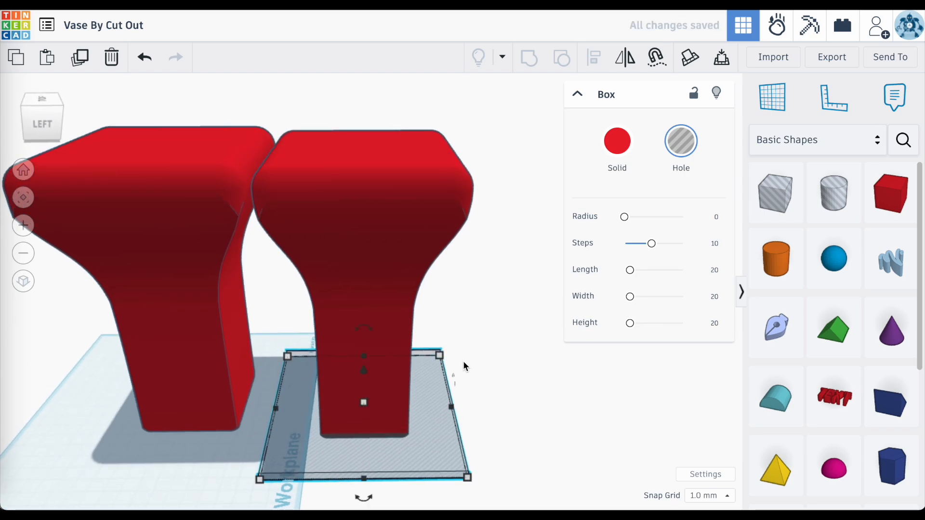
{"action": "left_click", "coordinate": [465, 348]}
{"action": "left_click_drag", "start_coordinate": [465, 348], "coordinate": [362, 434]}
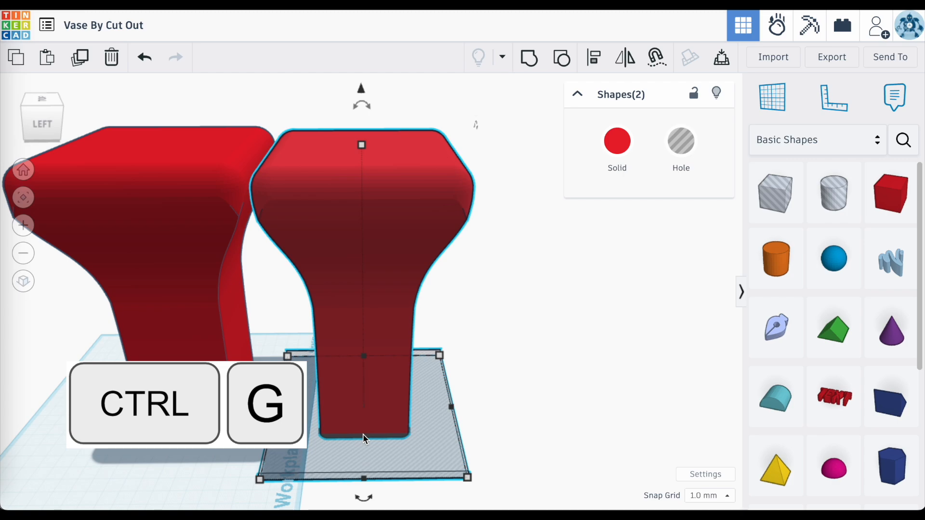
{"action": "key", "text": "ctrl+g"}
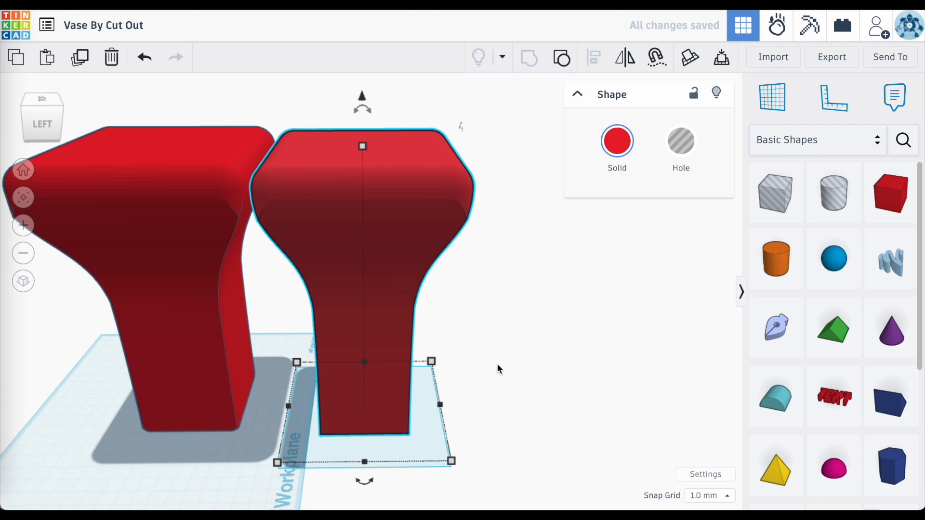
- Turn the trimmed smaller vase copy into a hole
{"action": "right_click_drag", "start_coordinate": [481, 369], "coordinate": [488, 394]}
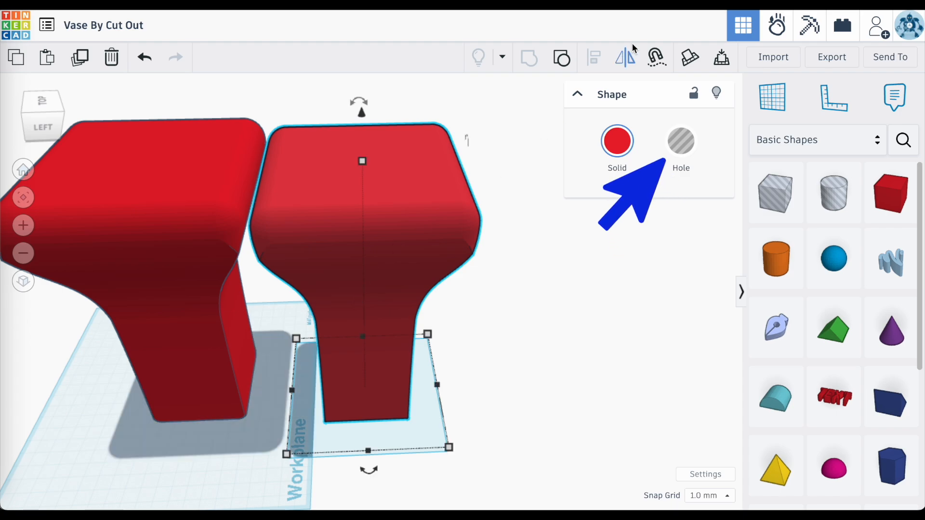
{"action": "left_click", "coordinate": [682, 151]}
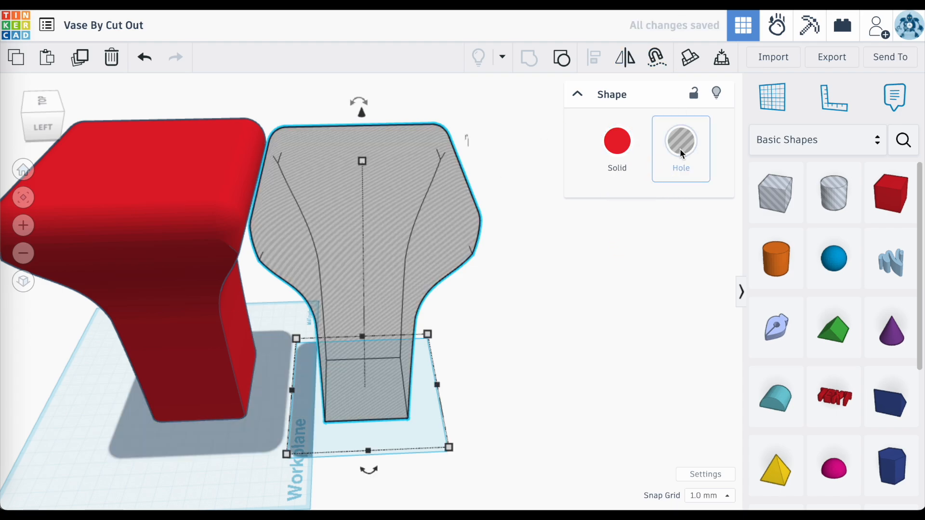
{"action": "left_click", "coordinate": [535, 324]}
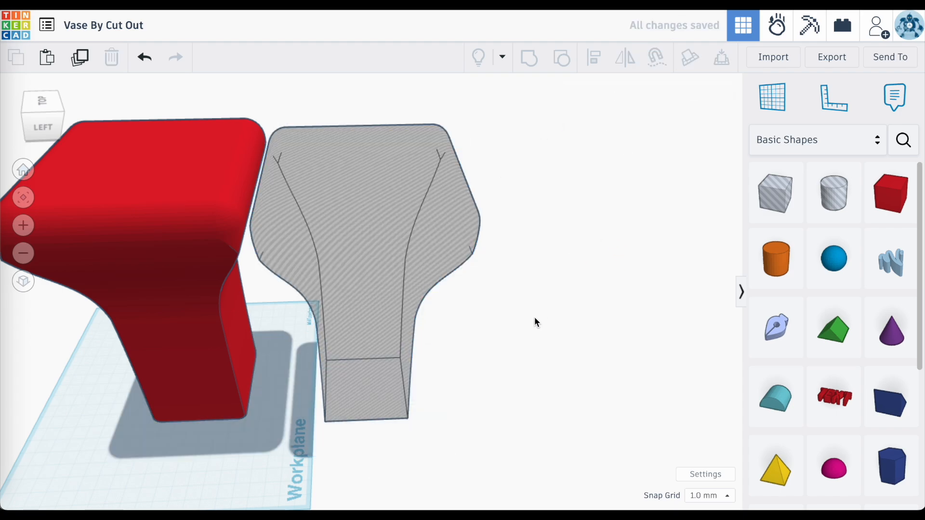
- Align the solid vase and the smaller hole vase on their centres along both horizontal directions
{"action": "left_click_drag", "start_coordinate": [524, 336], "coordinate": [144, 251]}
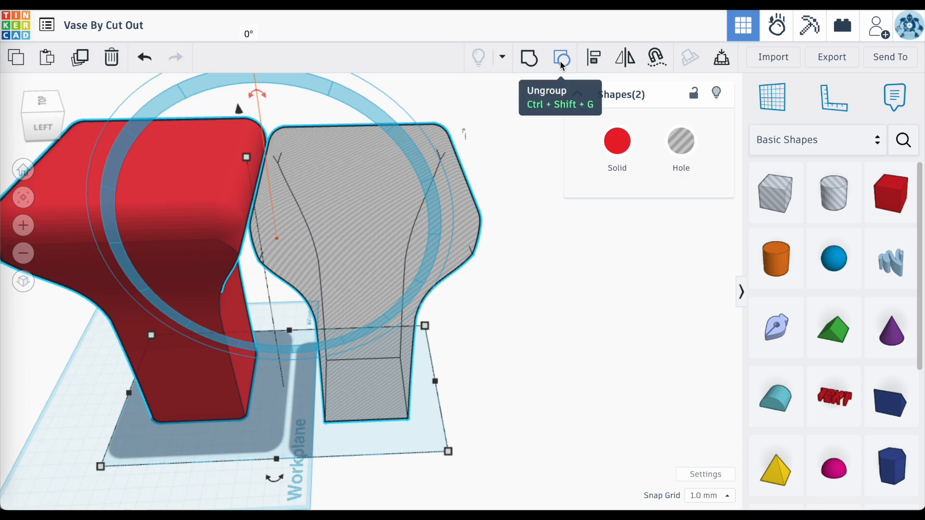
{"action": "left_click", "coordinate": [596, 58]}
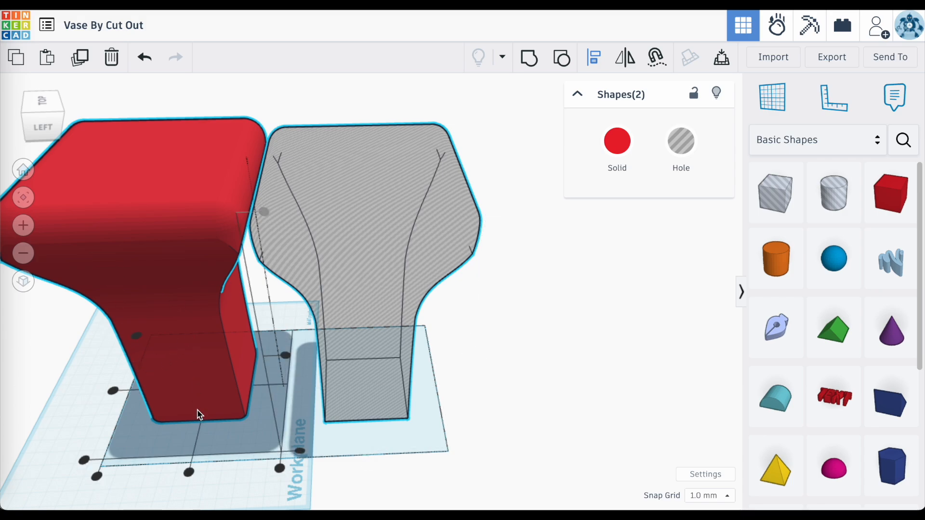
{"action": "left_click", "coordinate": [189, 472]}
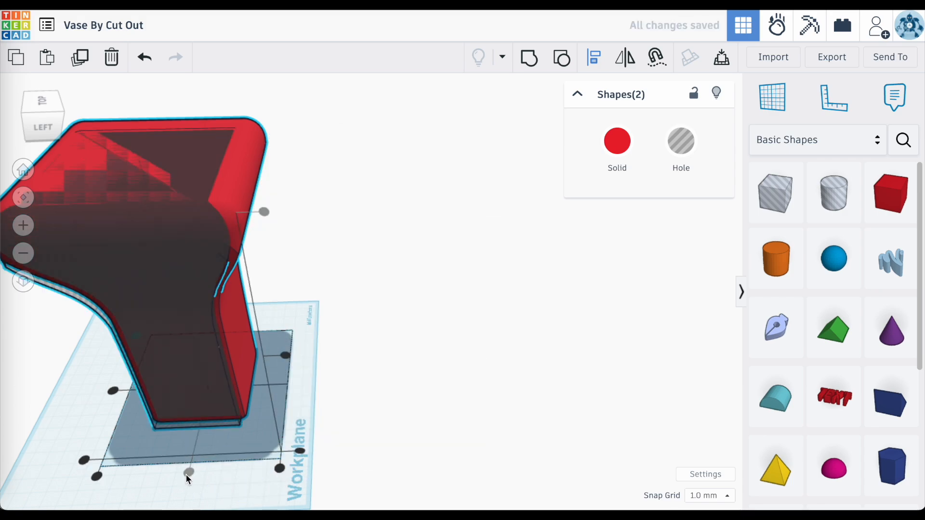
{"action": "left_click", "coordinate": [114, 391]}
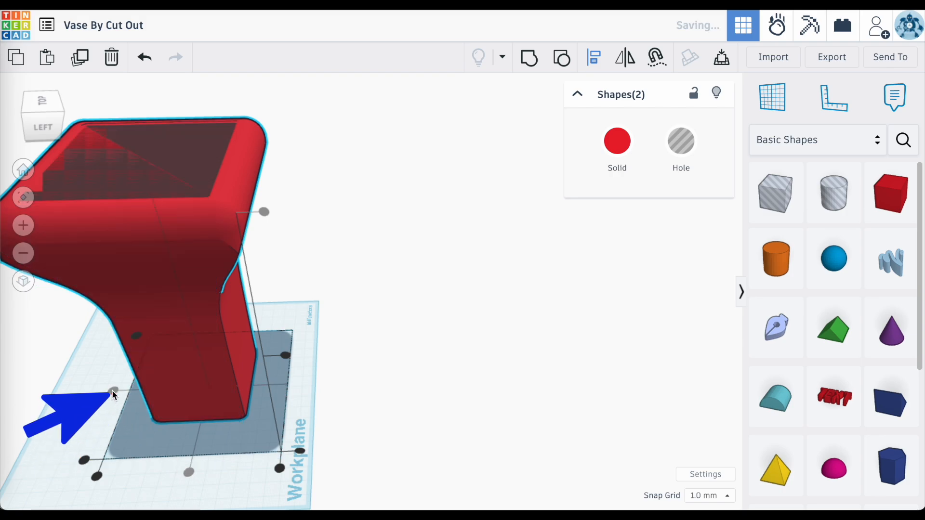
- Group the solid vase with the centred hole vase to hollow out its interior
{"action": "right_click_drag", "start_coordinate": [238, 313], "coordinate": [232, 165]}
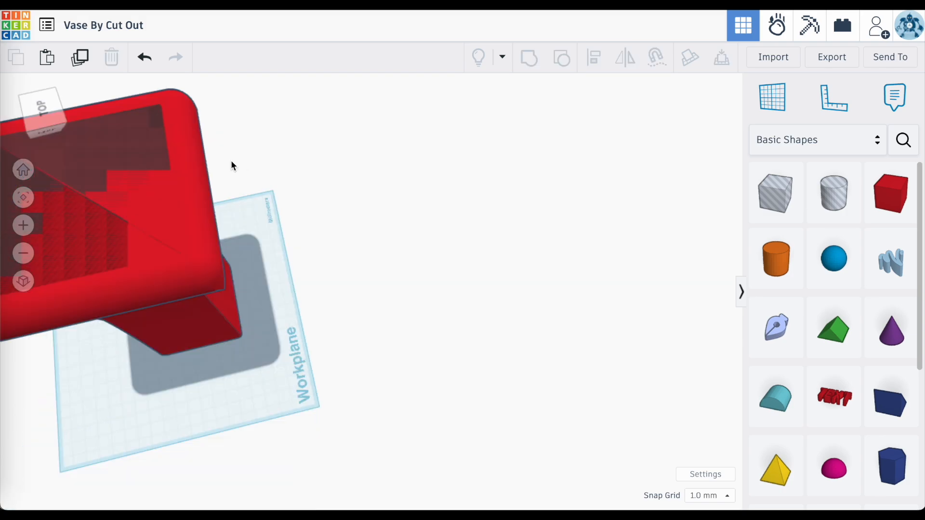
{"action": "left_click", "coordinate": [23, 197]}
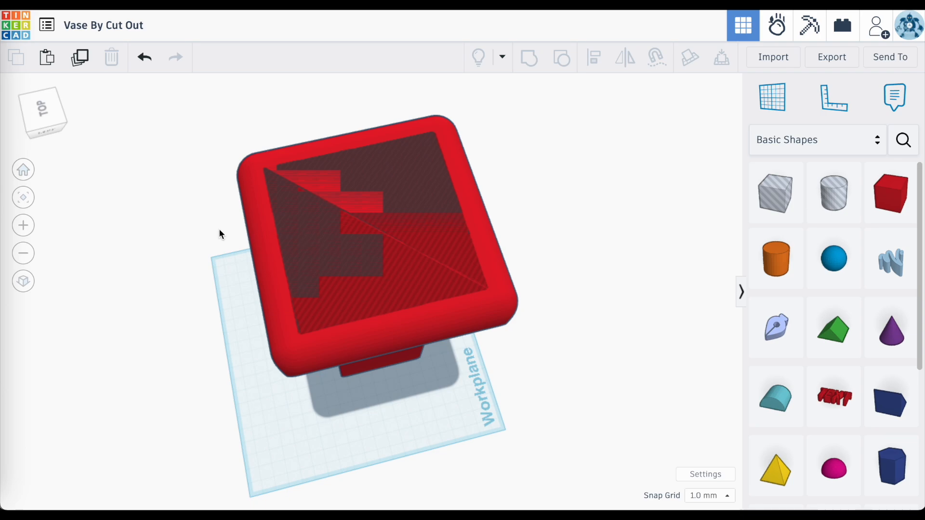
{"action": "left_click_drag", "start_coordinate": [220, 231], "coordinate": [380, 275]}
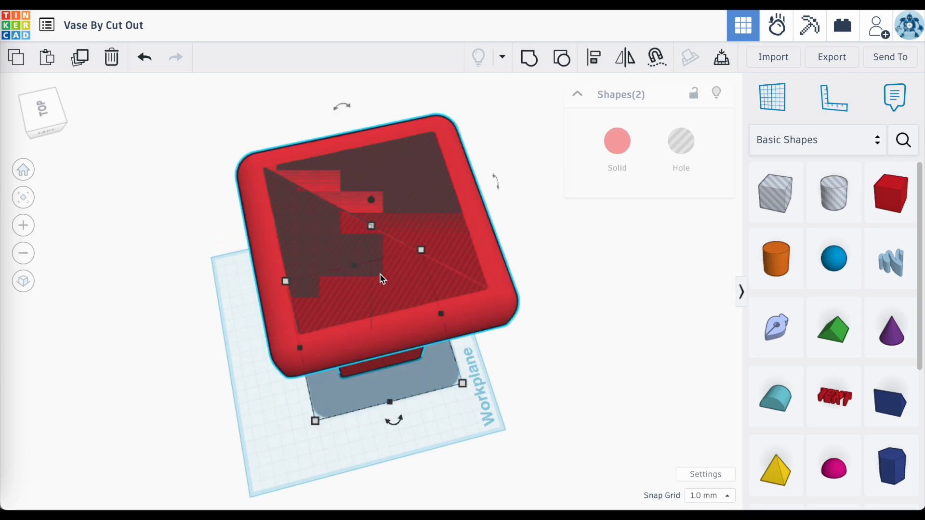
{"action": "key", "text": "ctrl+g"}
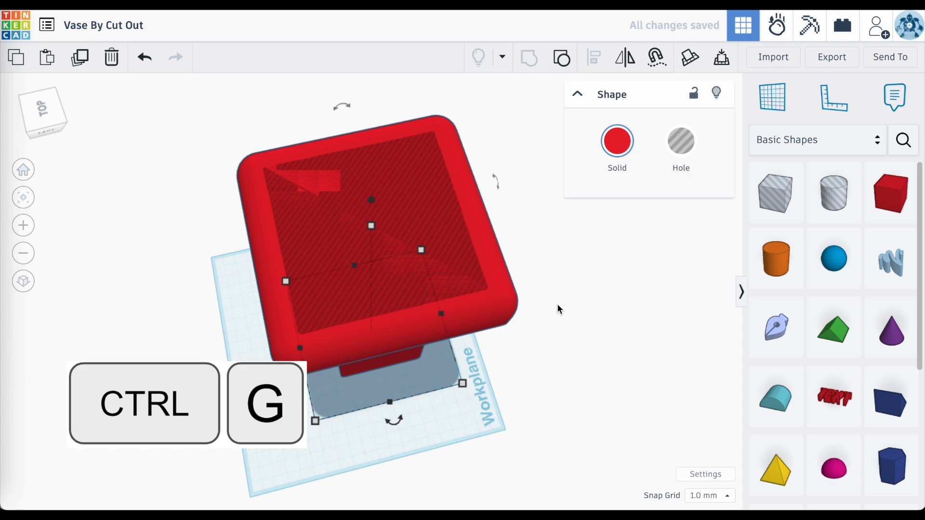
- Examine the hollowed vase's opening, wall thickness and floor, making it a hole for a see-through view and then solid again
{"action": "right_click_drag", "start_coordinate": [557, 304], "coordinate": [518, 265]}
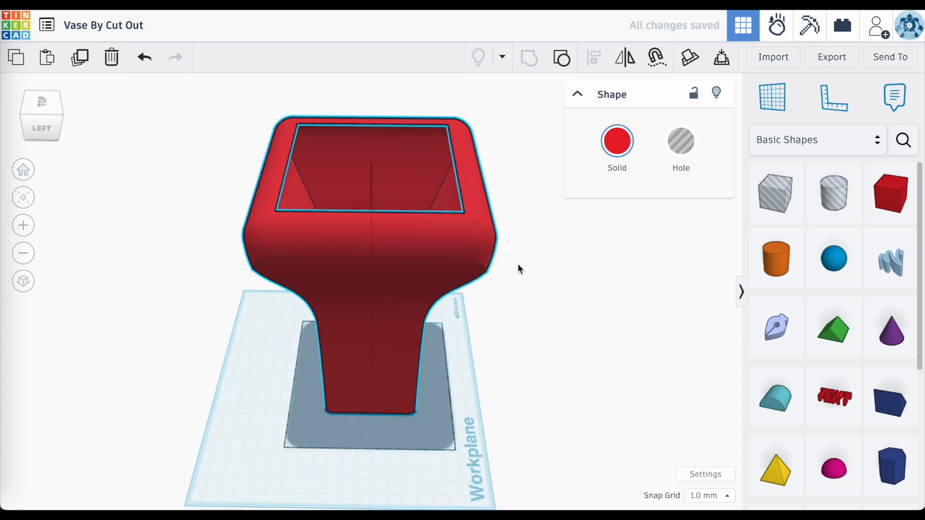
{"action": "scroll", "coordinate": [517, 264], "scroll_direction": "up", "scroll_amount": 3}
{"action": "scroll", "coordinate": [517, 264], "scroll_direction": "down", "scroll_amount": 2}
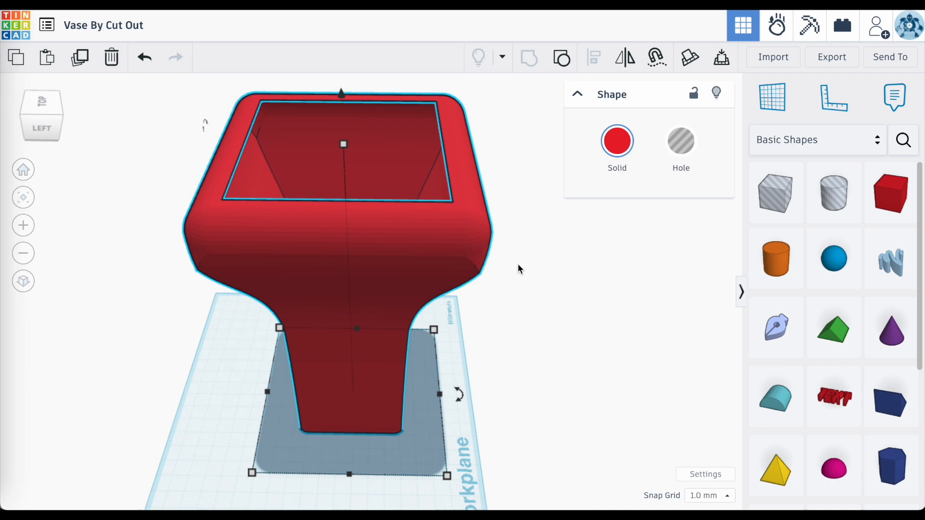
{"action": "right_click_drag", "start_coordinate": [518, 264], "coordinate": [504, 239]}
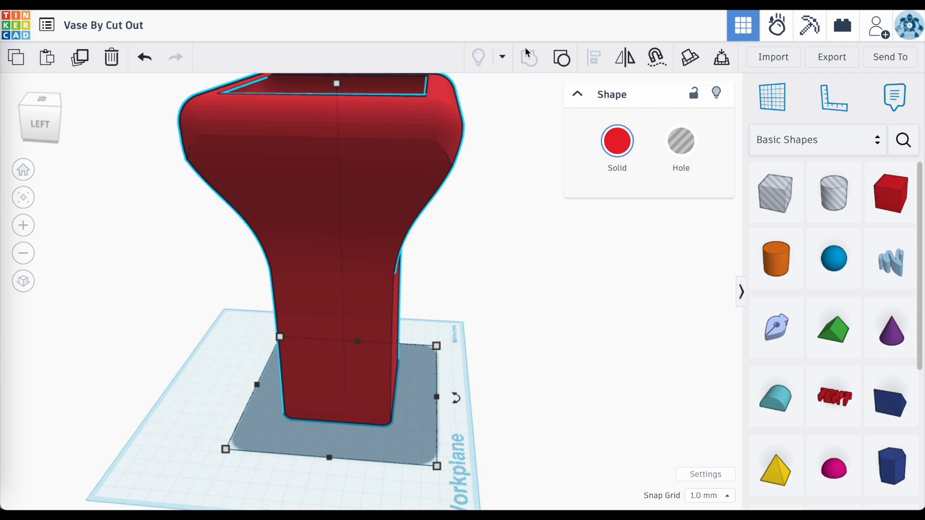
{"action": "left_click", "coordinate": [685, 142]}
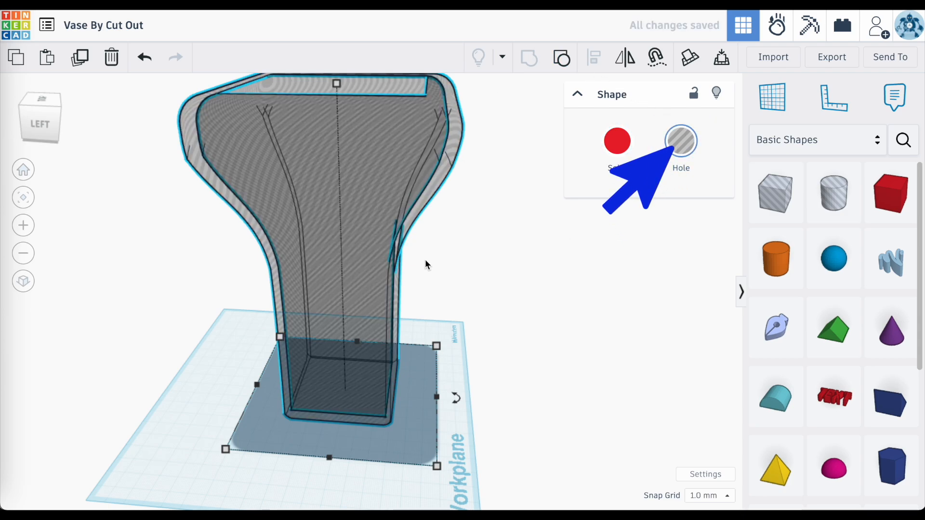
{"action": "scroll", "coordinate": [412, 242], "scroll_direction": "up", "scroll_amount": 3}
{"action": "right_click_drag", "start_coordinate": [412, 242], "coordinate": [426, 209]}
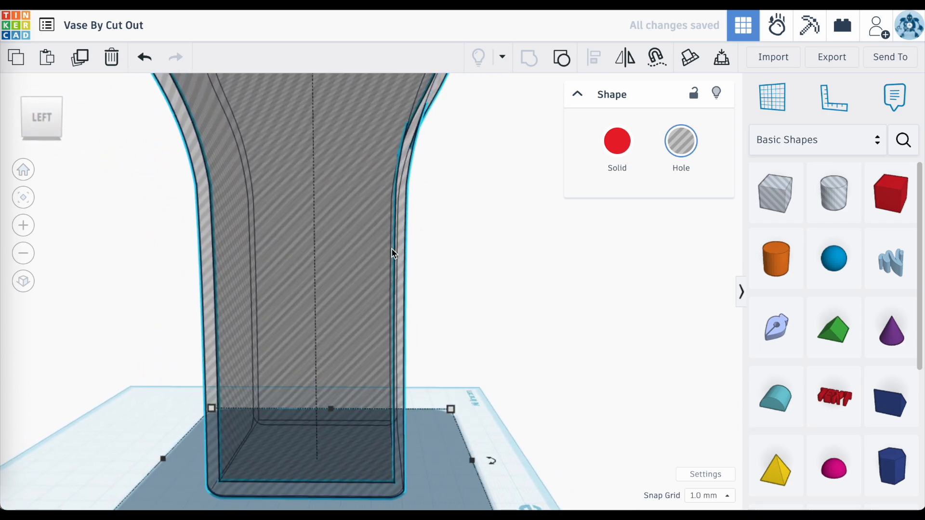
{"action": "right_click_drag", "start_coordinate": [392, 252], "coordinate": [455, 208]}
{"action": "scroll", "coordinate": [433, 291], "scroll_direction": "down", "scroll_amount": 5}
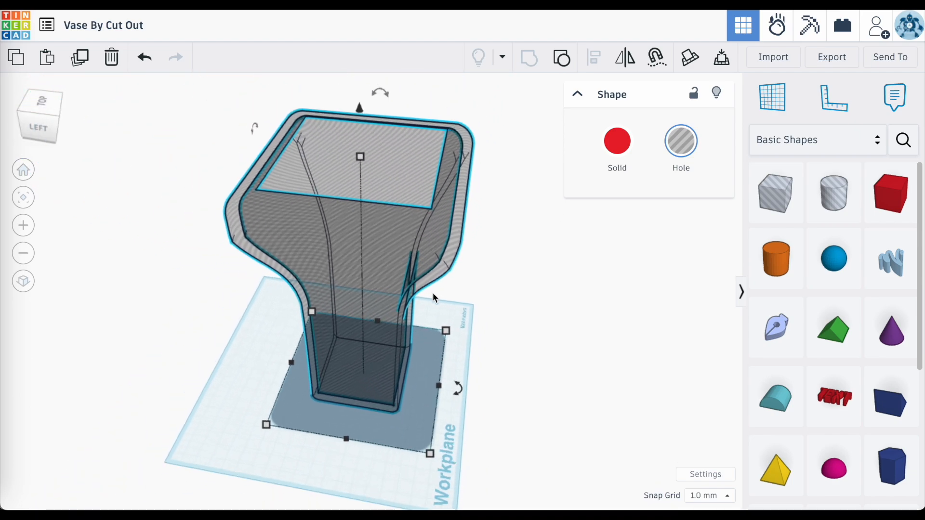
{"action": "scroll", "coordinate": [405, 367], "scroll_direction": "up", "scroll_amount": 6}
{"action": "right_click_drag", "start_coordinate": [405, 367], "coordinate": [417, 381]}
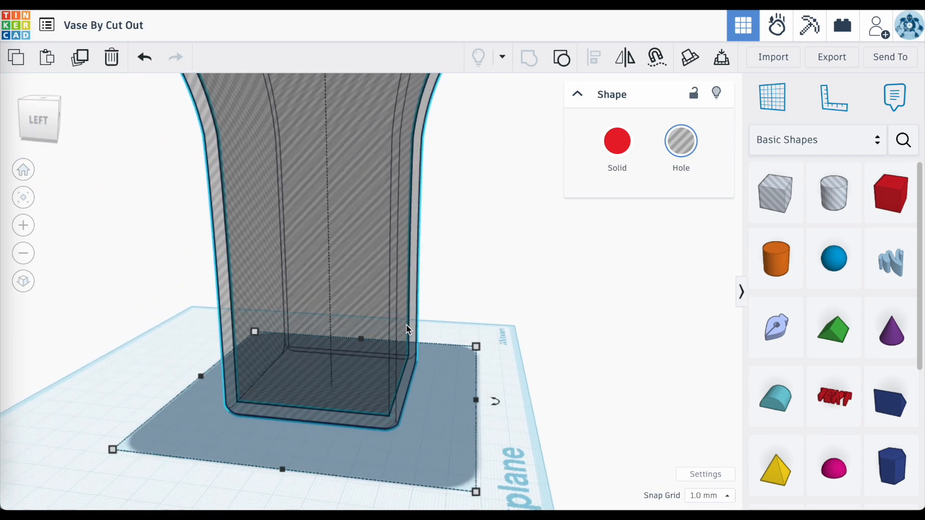
{"action": "scroll", "coordinate": [416, 381], "scroll_direction": "up", "scroll_amount": 4}
{"action": "scroll", "coordinate": [435, 394], "scroll_direction": "down", "scroll_amount": 4}
{"action": "scroll", "coordinate": [435, 394], "scroll_direction": "up", "scroll_amount": 5}
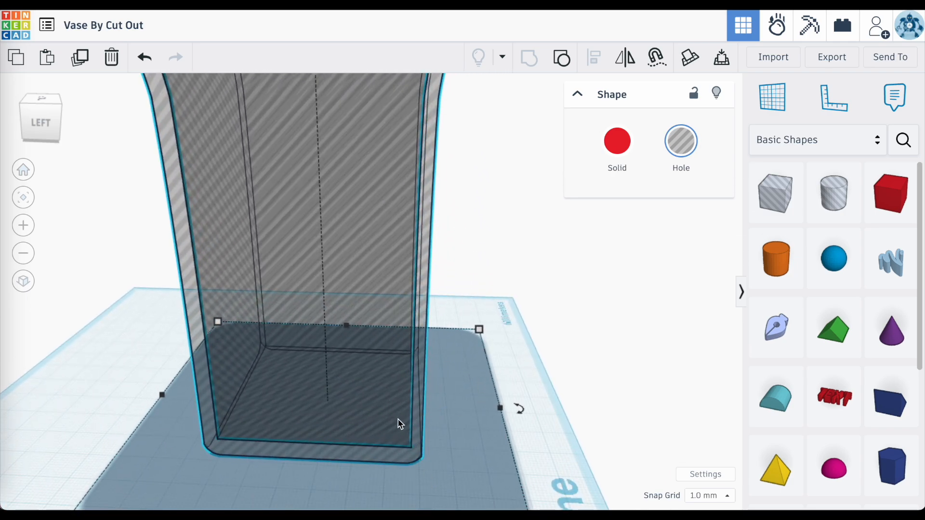
{"action": "scroll", "coordinate": [392, 376], "scroll_direction": "down", "scroll_amount": 1}
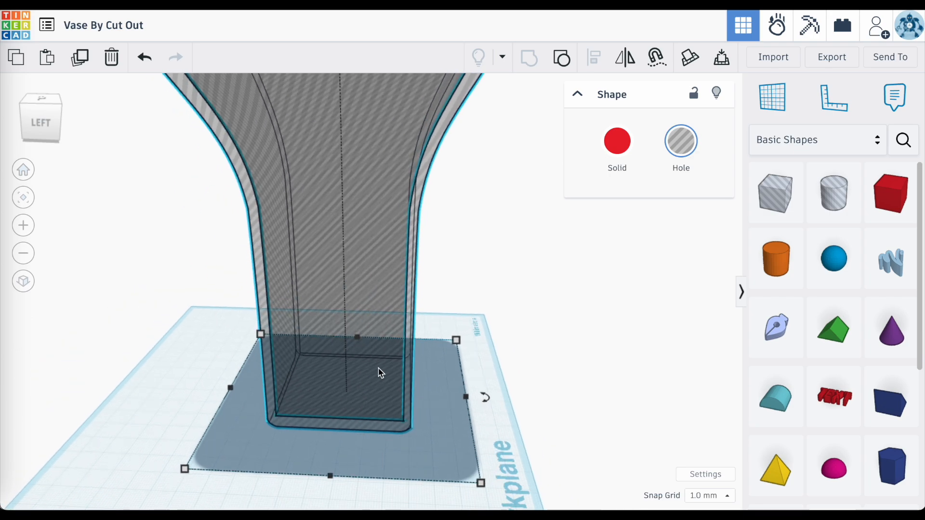
{"action": "scroll", "coordinate": [381, 373], "scroll_direction": "down", "scroll_amount": 2}
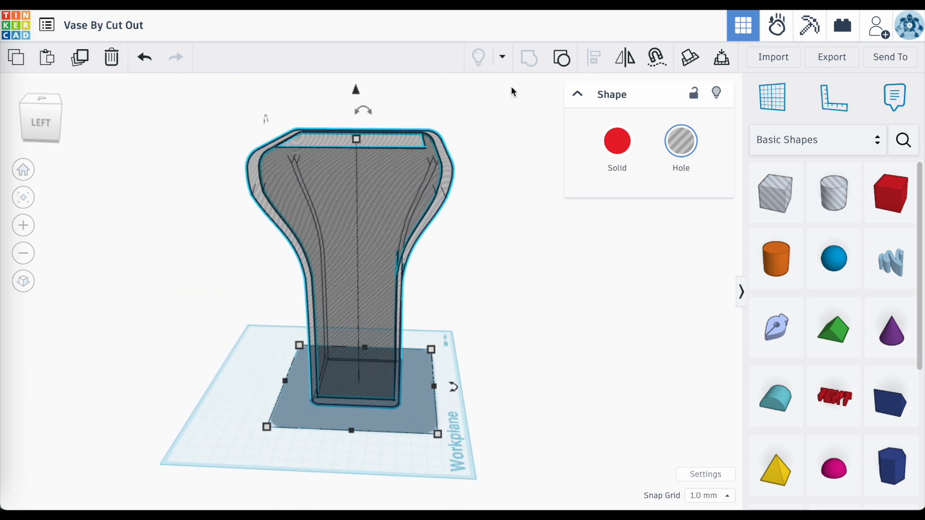
{"action": "left_click", "coordinate": [621, 147]}
- Open the vase group for editing, move the inner hole vase out beside the solid one, undo the move and leave the group
{"action": "left_click", "coordinate": [382, 233]}
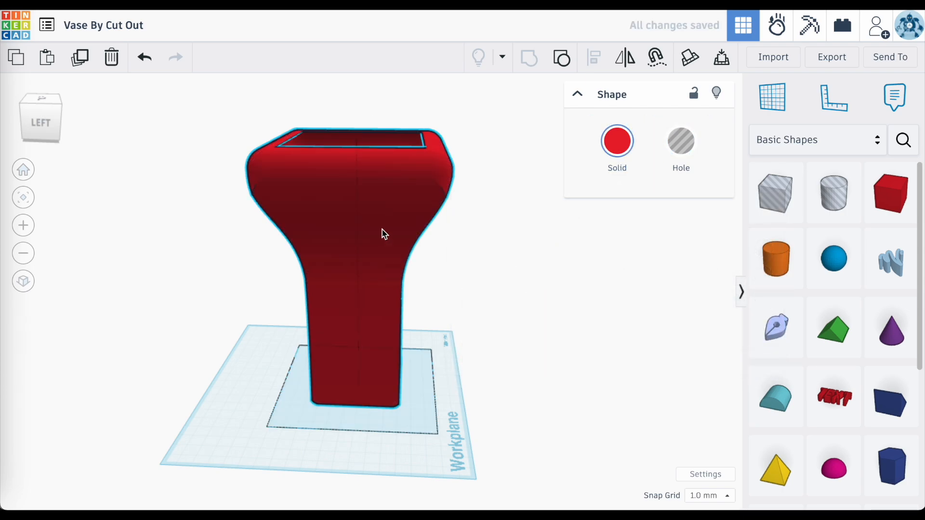
{"action": "key", "text": "Escape"}
{"action": "right_click_drag", "start_coordinate": [364, 201], "coordinate": [414, 165]}
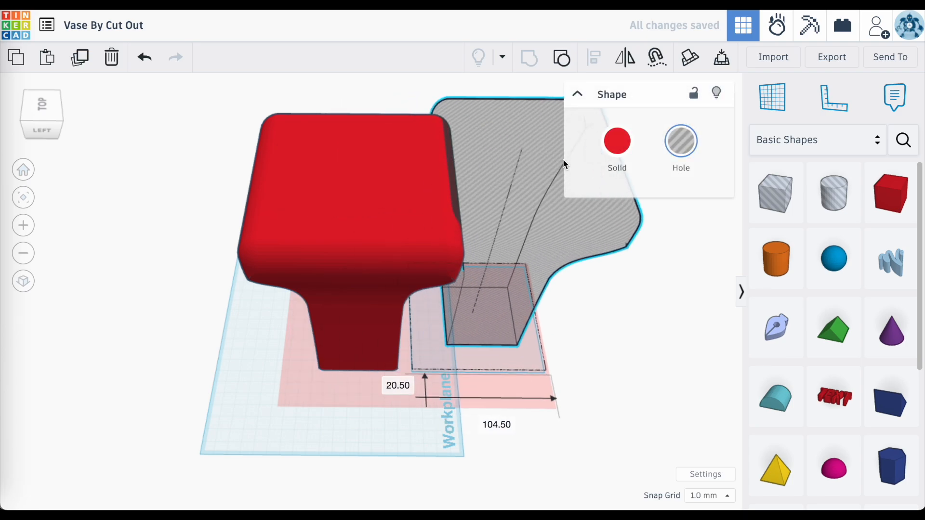
{"action": "left_click_drag", "start_coordinate": [563, 159], "coordinate": [599, 186]}
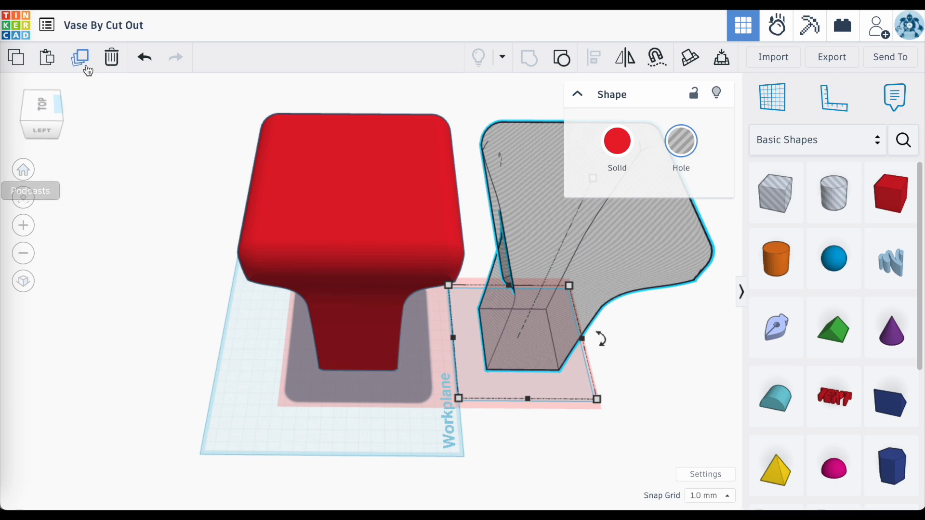
{"action": "left_click", "coordinate": [143, 57]}
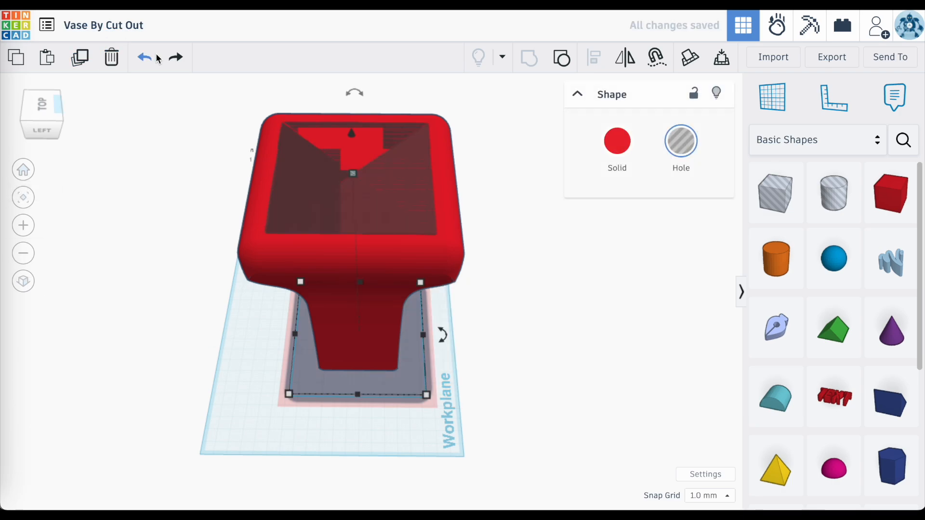
{"action": "left_click", "coordinate": [502, 287]}
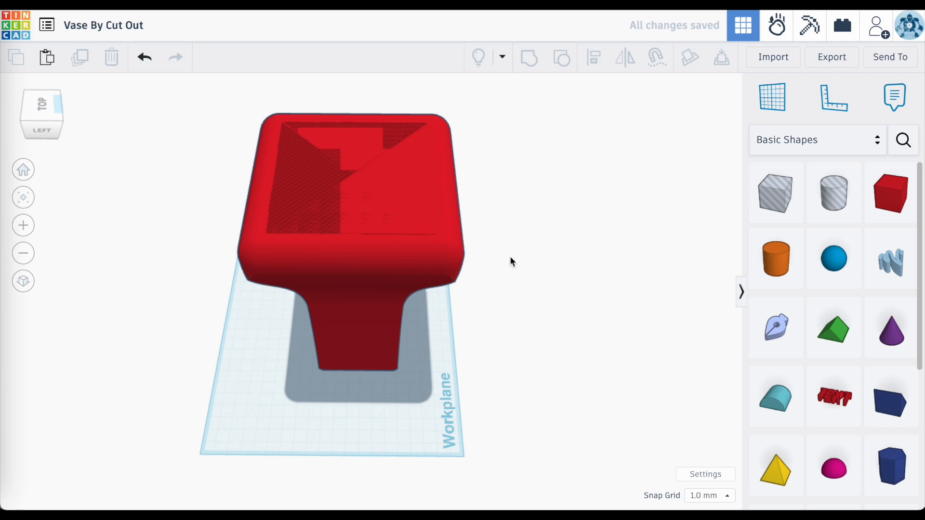
- Examine the hollow vase's opening, interior and outer shape from several angles
{"action": "right_click_drag", "start_coordinate": [511, 258], "coordinate": [367, 305]}
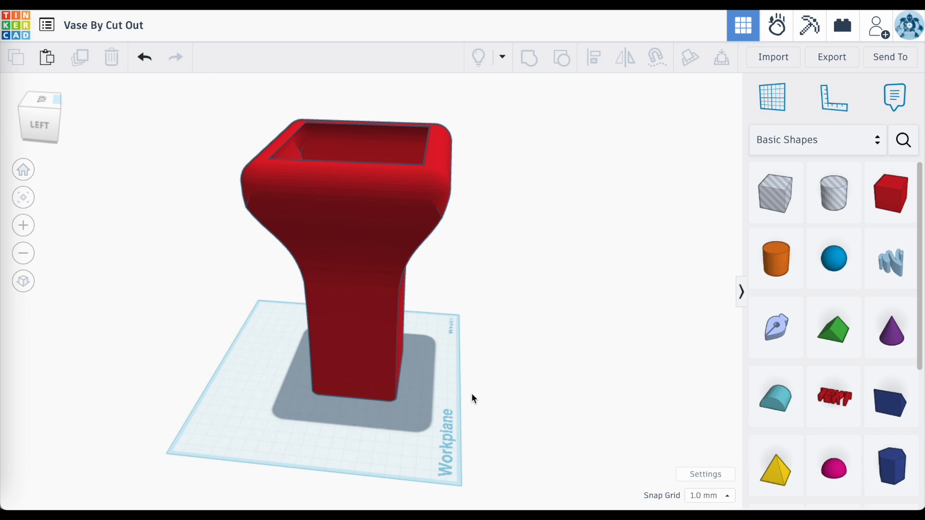
{"action": "right_click_drag", "start_coordinate": [471, 394], "coordinate": [467, 429]}
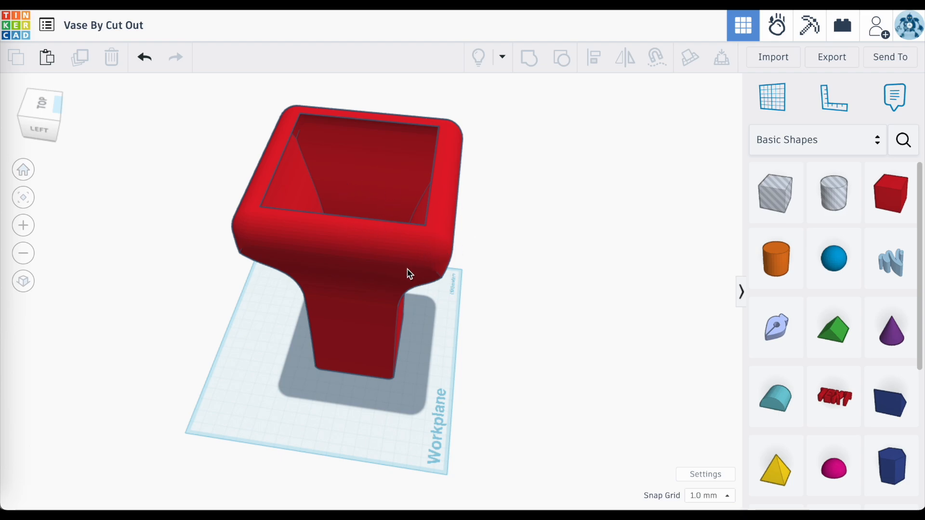
{"action": "right_click_drag", "start_coordinate": [500, 245], "coordinate": [267, 258]}
{"action": "scroll", "coordinate": [345, 332], "scroll_direction": "up", "scroll_amount": 4}
{"action": "scroll", "coordinate": [351, 303], "scroll_direction": "down", "scroll_amount": 4}
{"action": "scroll", "coordinate": [312, 324], "scroll_direction": "down", "scroll_amount": 3}
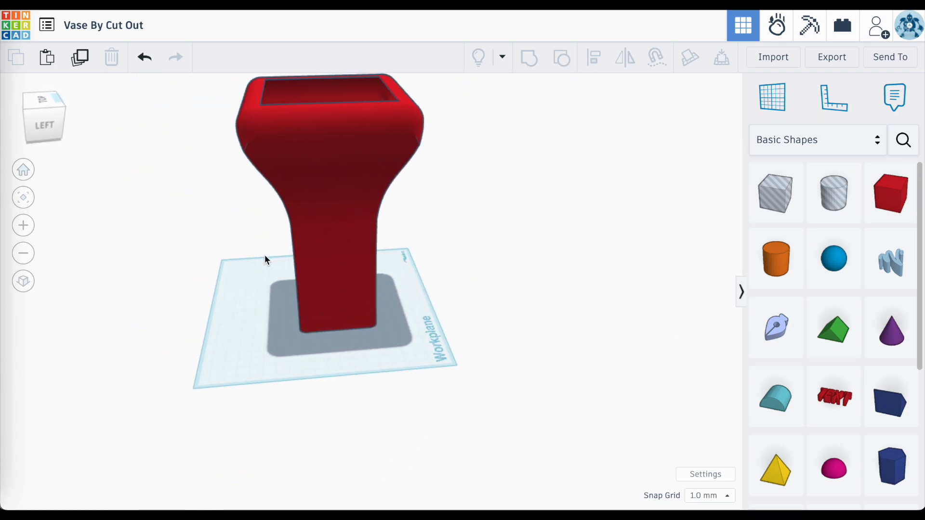